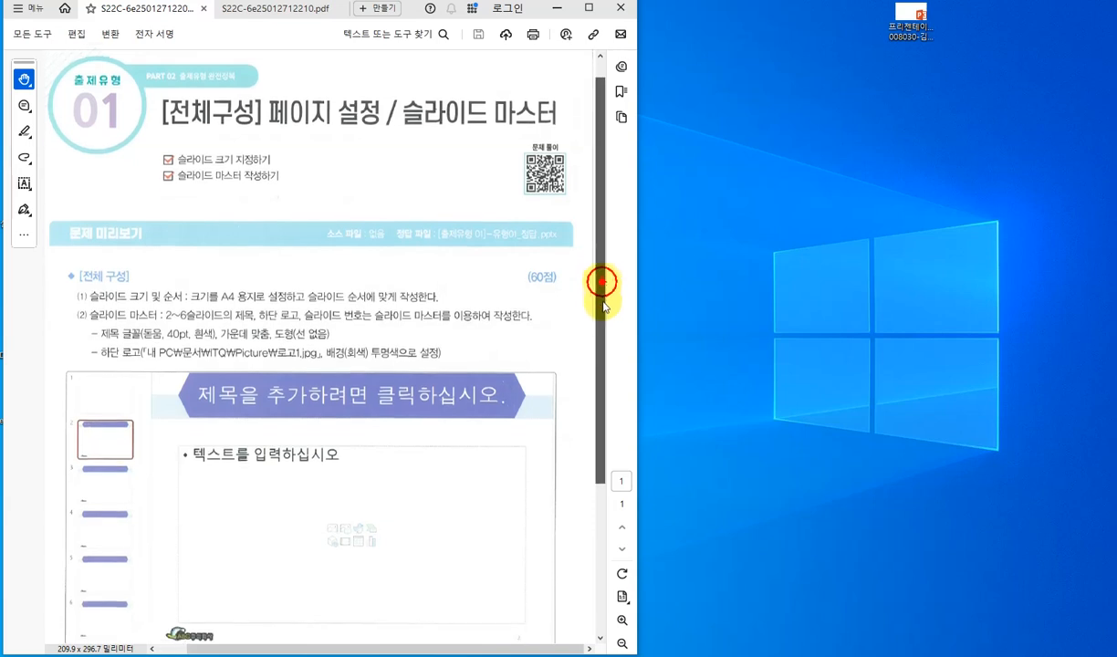
- Launch PowerPoint 2021 from the desktop
scroll(592, 261, "up", 1)
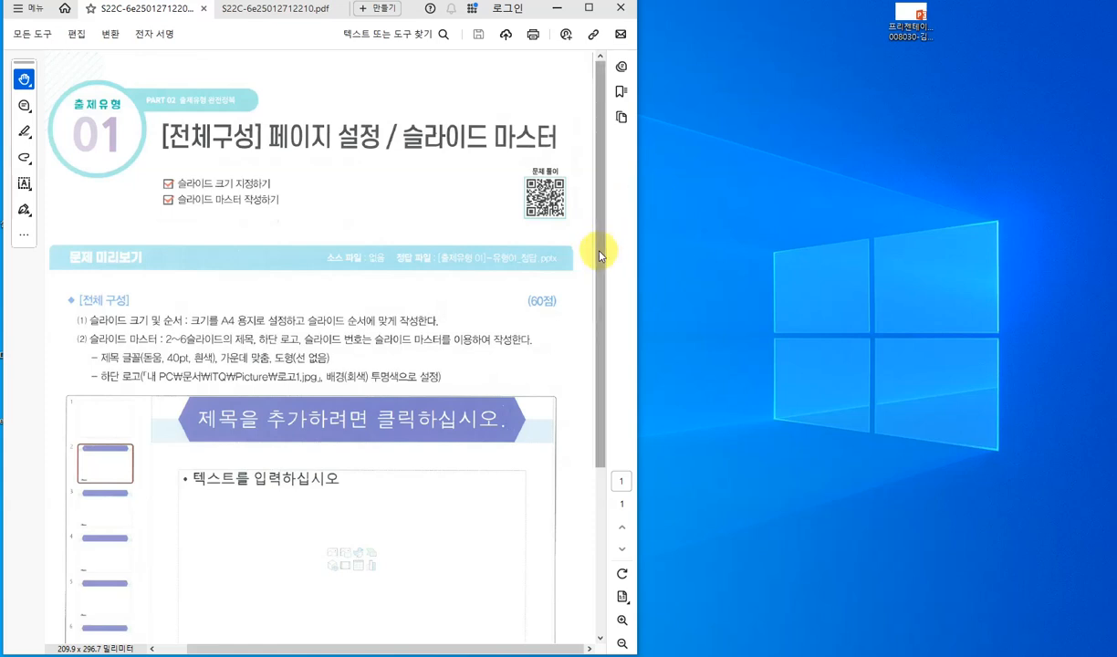
left_click(556, 9)
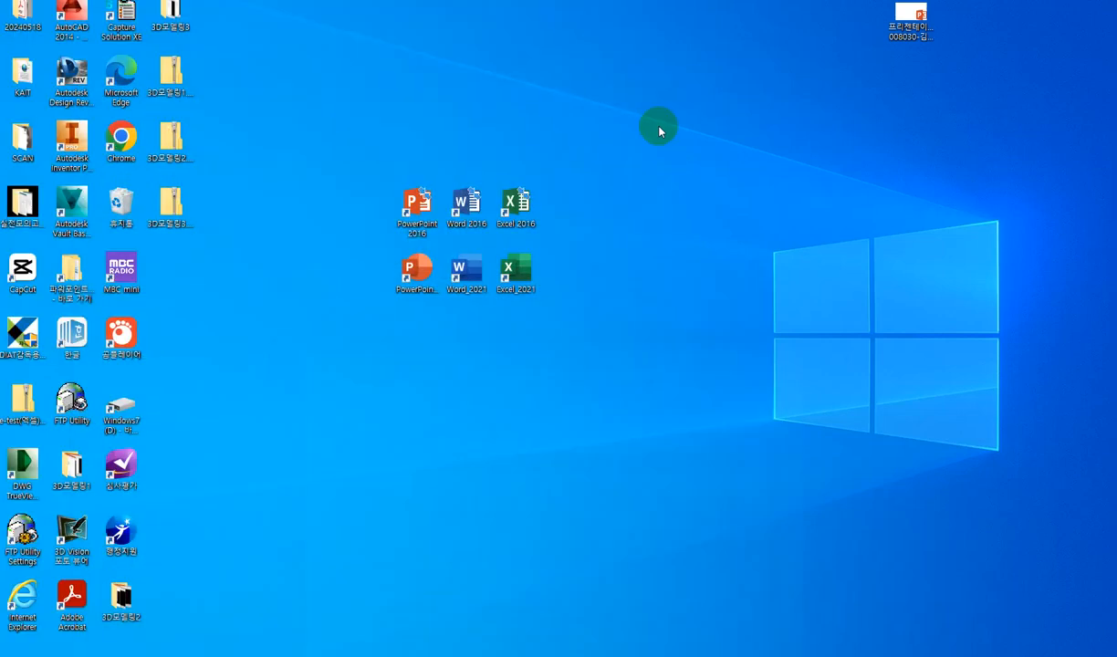
left_click_drag(447, 339, 576, 390)
left_click(417, 275)
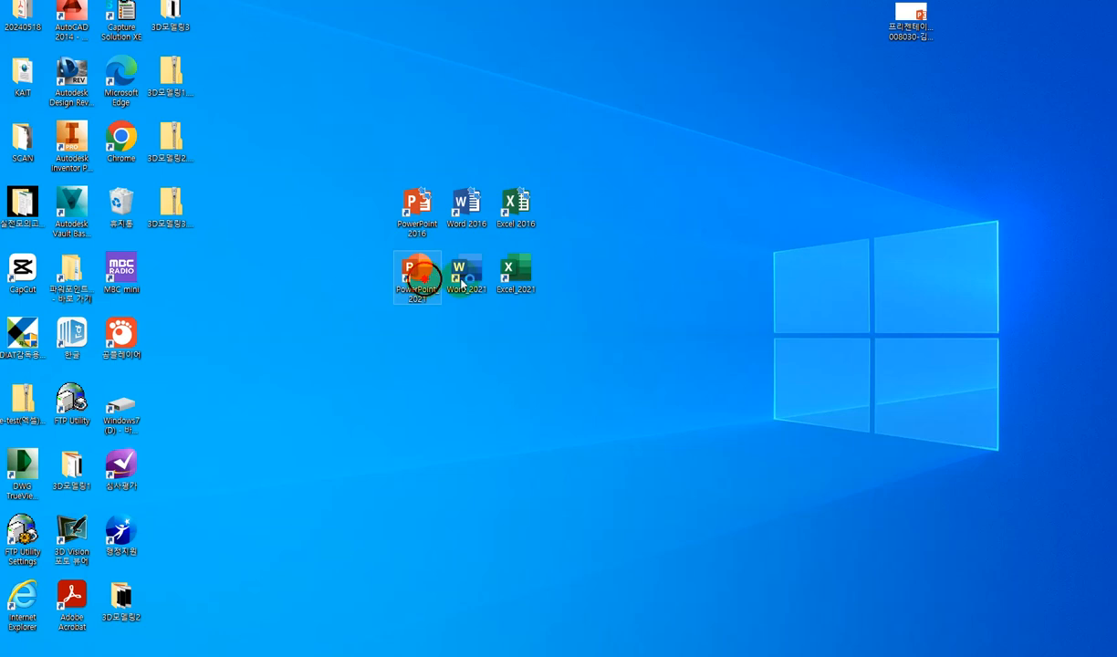
double_click(420, 276)
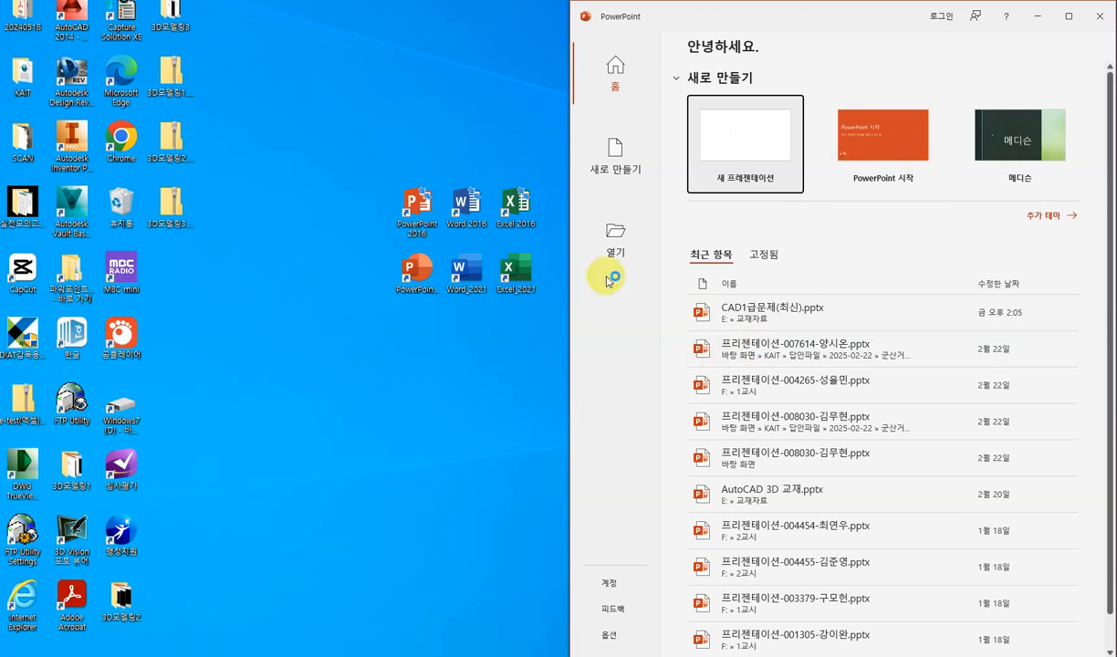
- Create a new blank presentation and arrange its window beside the PDF instructions
left_click(742, 142)
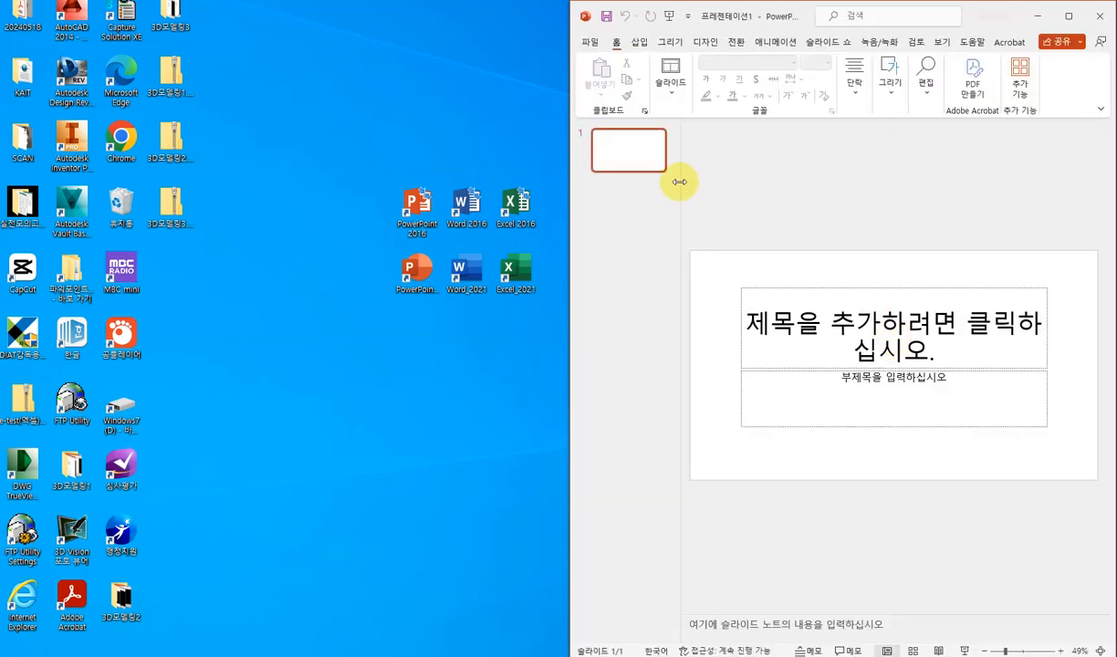
left_click_drag(679, 182, 643, 182)
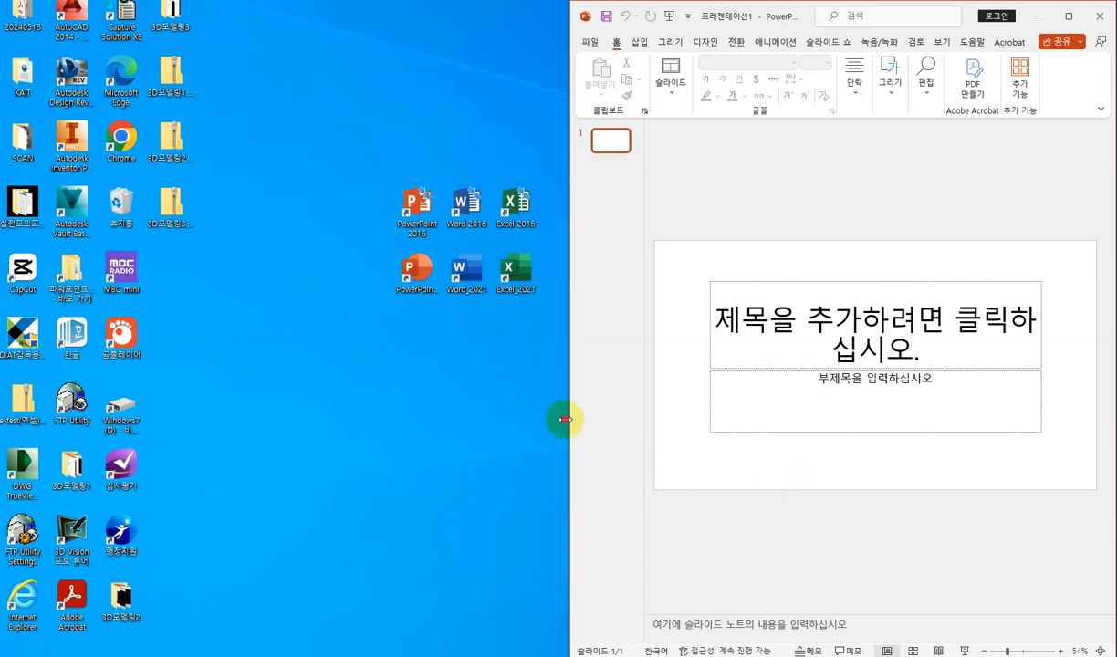
left_click_drag(566, 420, 551, 421)
left_click(616, 656)
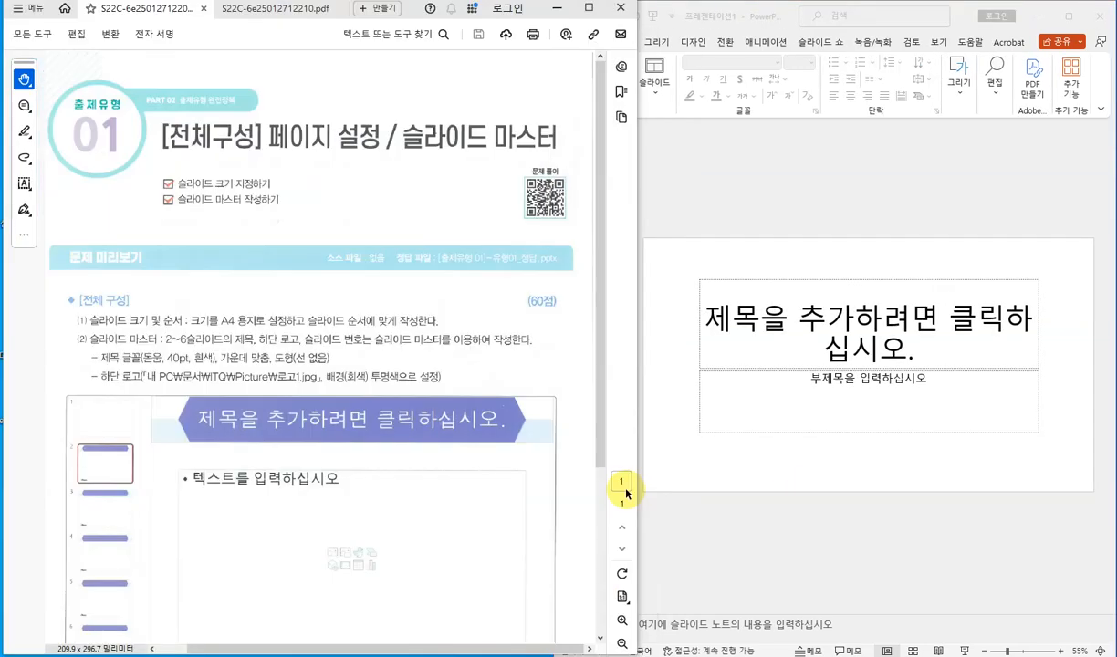
left_click(703, 183)
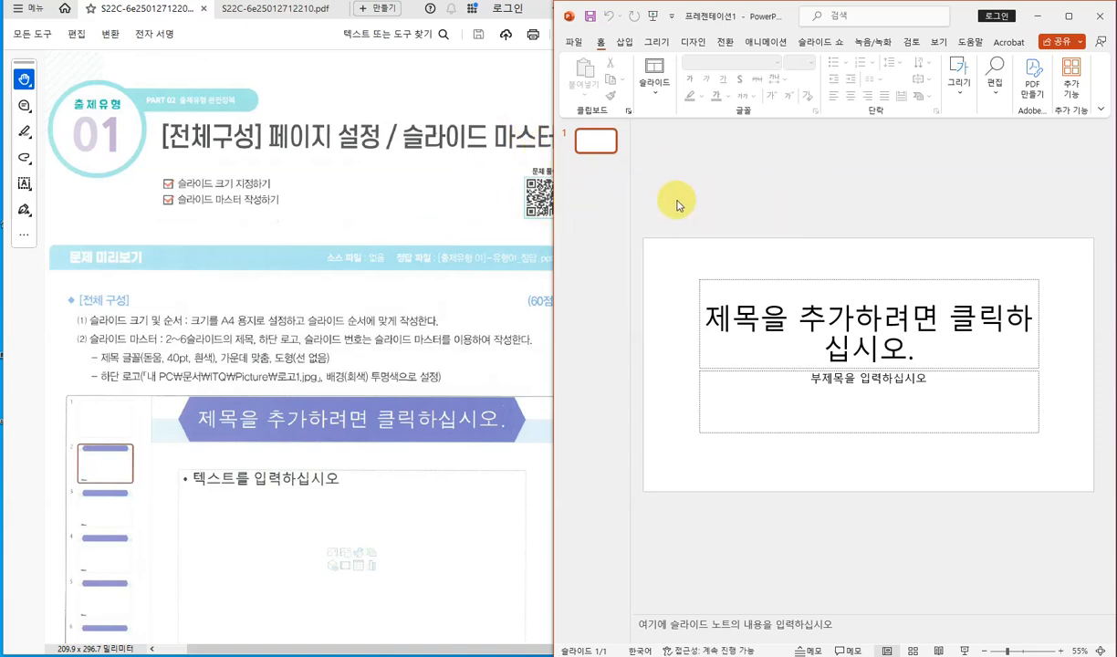
left_click_drag(555, 199, 354, 197)
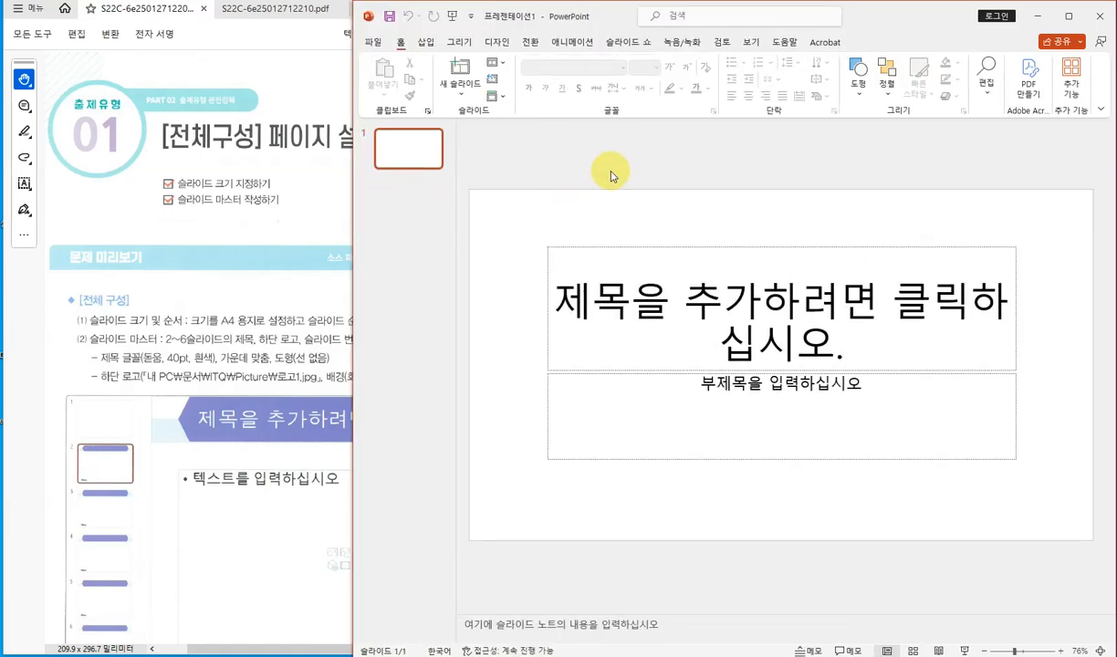
- Set a custom slide size of A4 paper (210x297mm), choosing Ensure Fit for the content
left_click(499, 43)
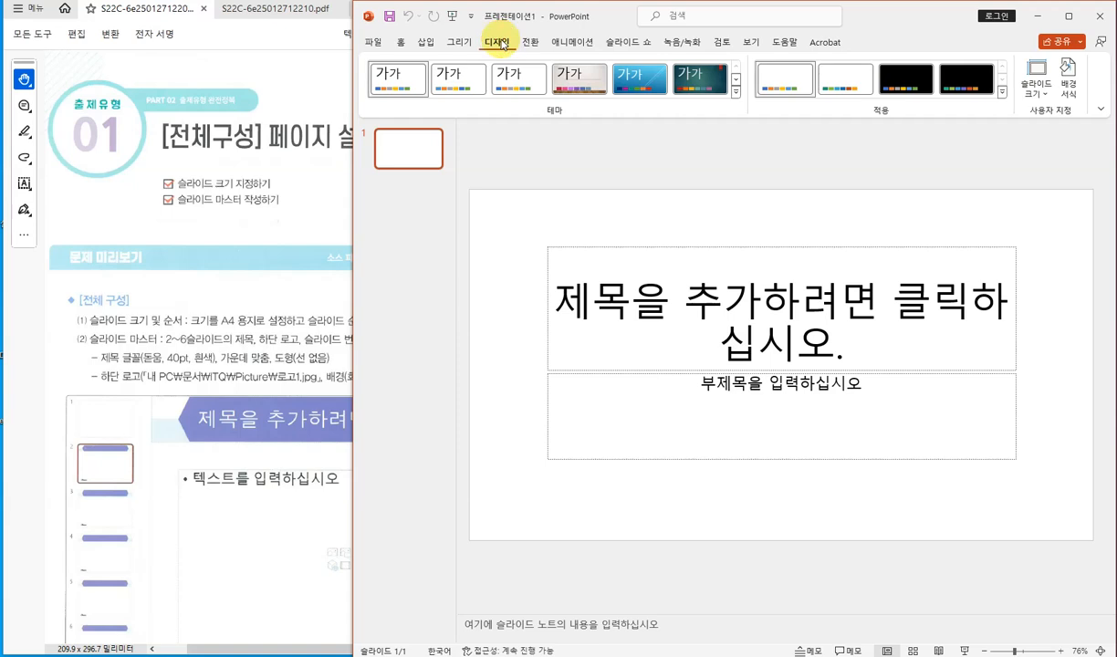
left_click(1038, 87)
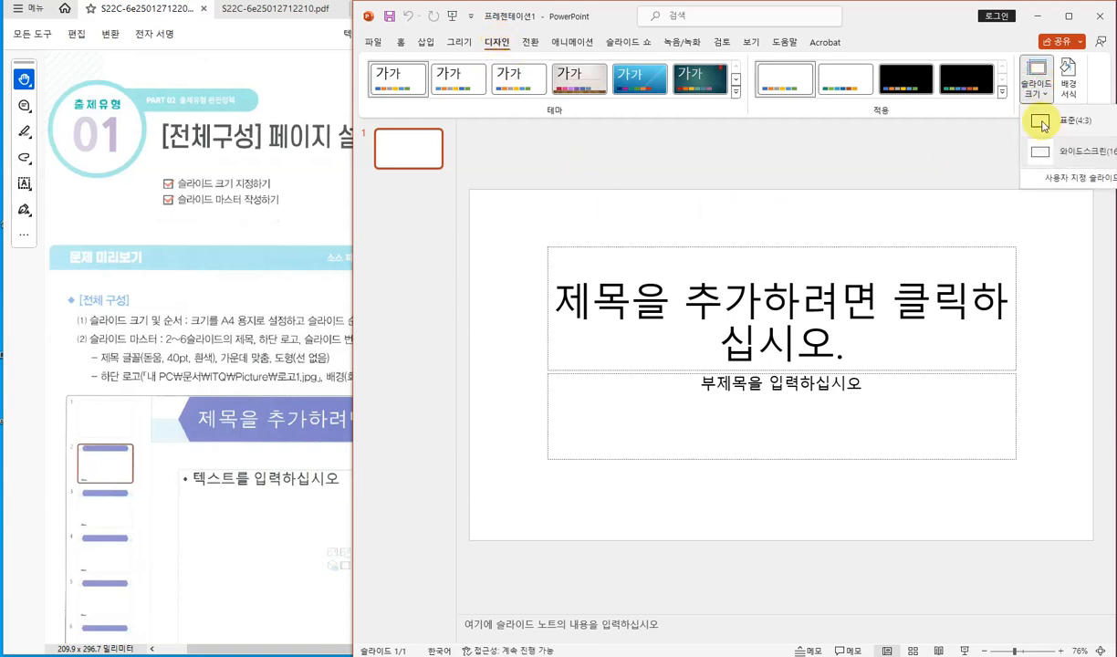
left_click(1061, 180)
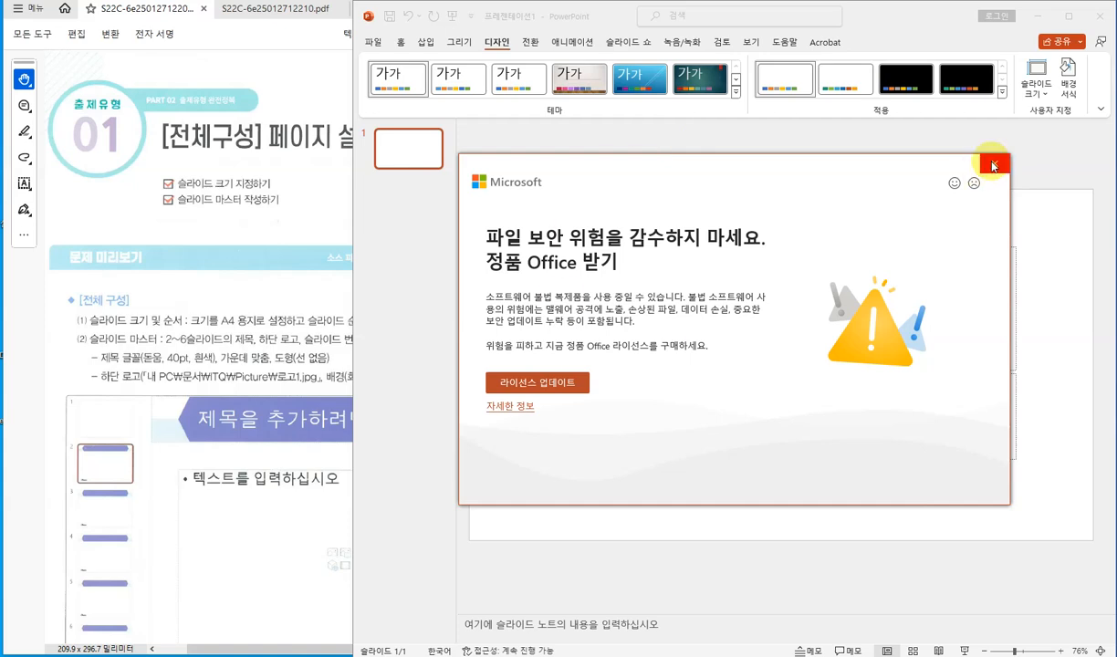
left_click(995, 164)
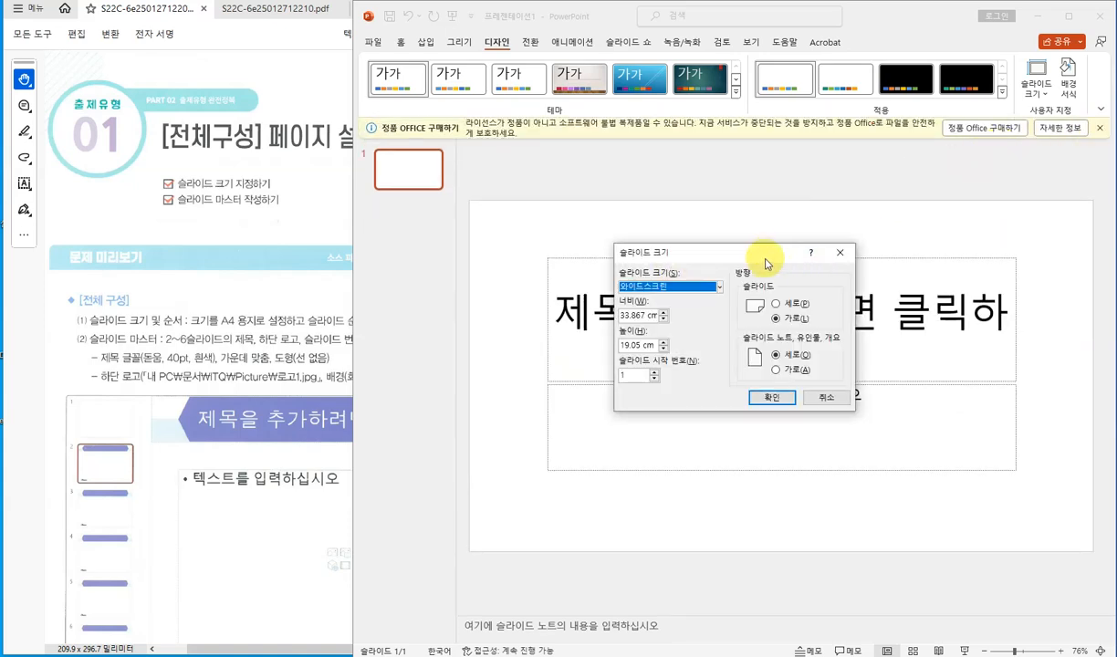
left_click_drag(766, 257, 735, 237)
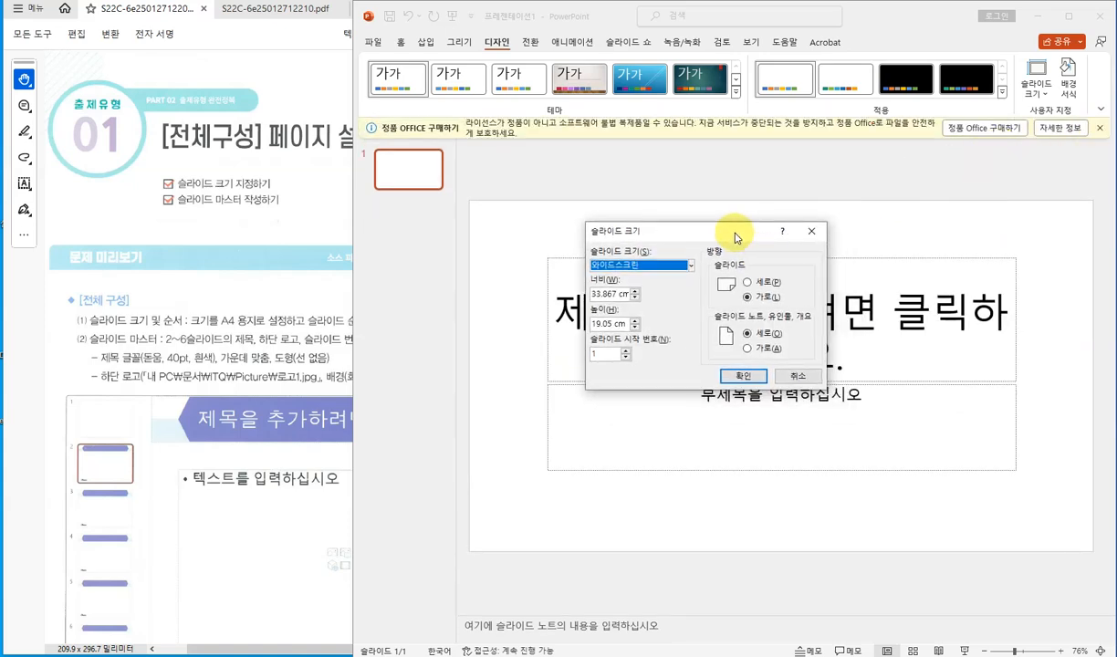
left_click(690, 267)
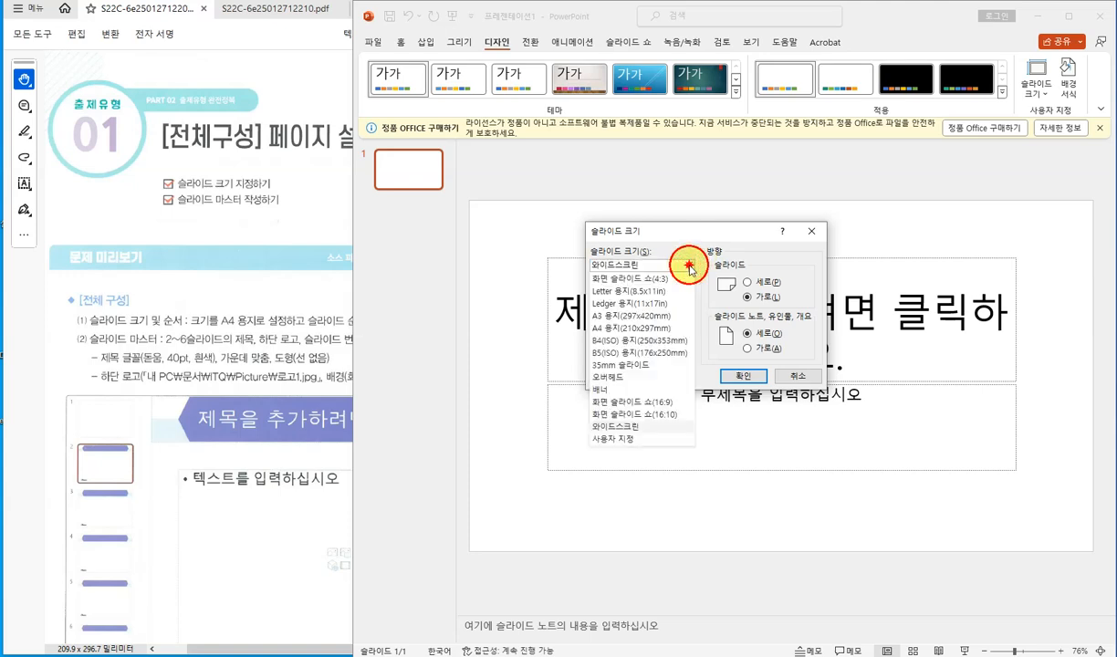
left_click(642, 328)
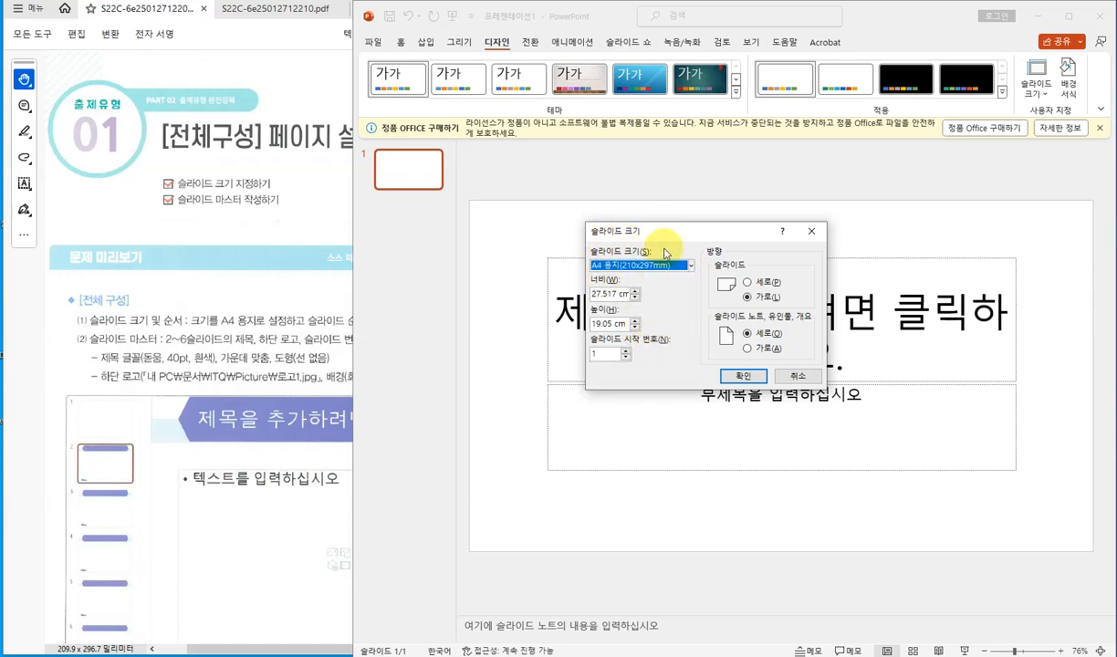
left_click(735, 375)
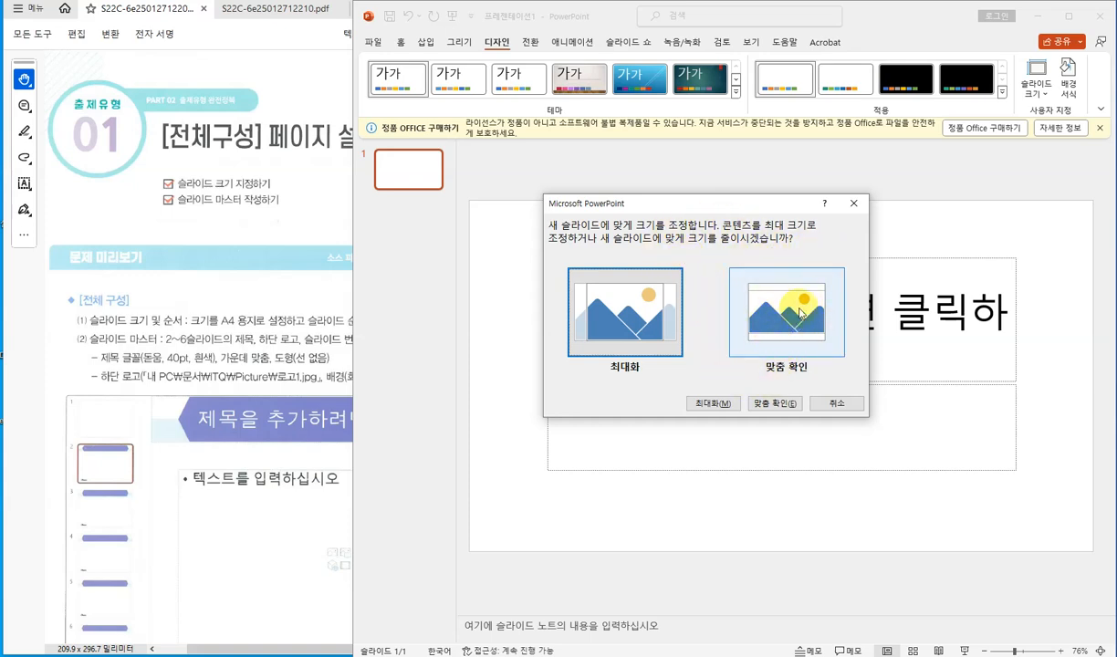
left_click(775, 405)
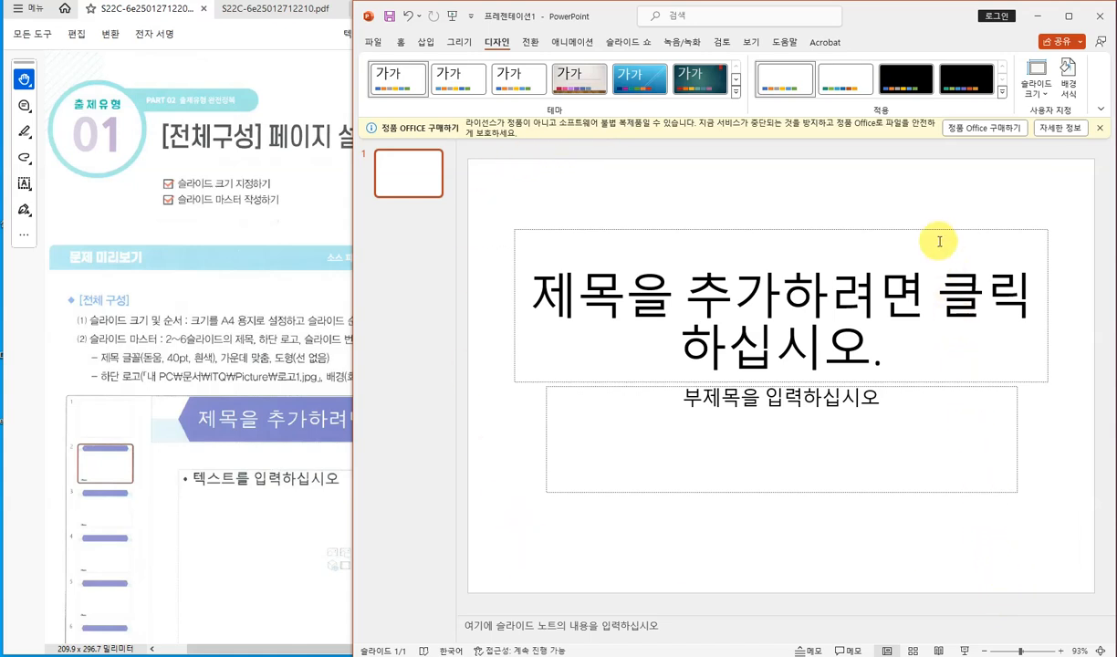
- Add new slides after the title slide and delete the extra seventh slide, keeping six slides
left_click(1099, 128)
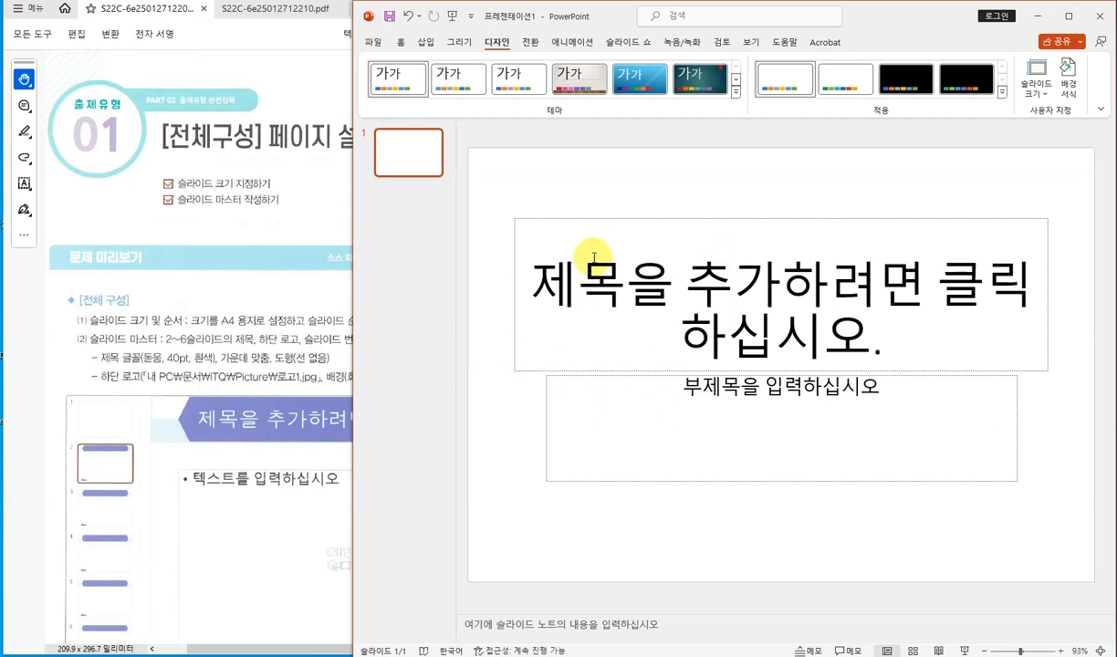
left_click(416, 269)
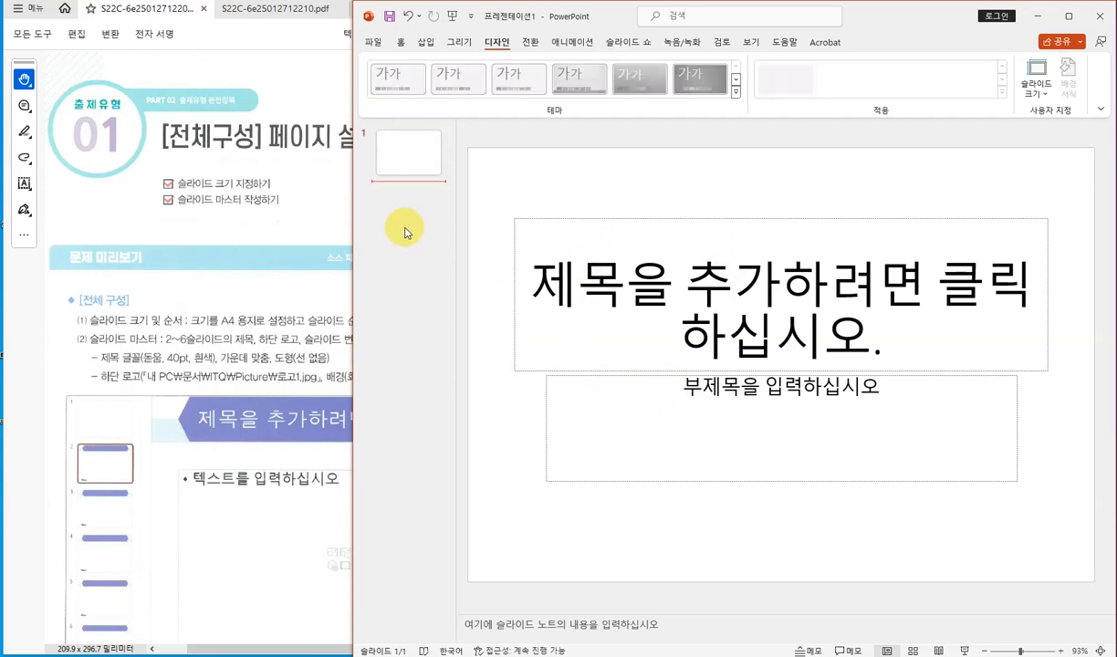
left_click(417, 170)
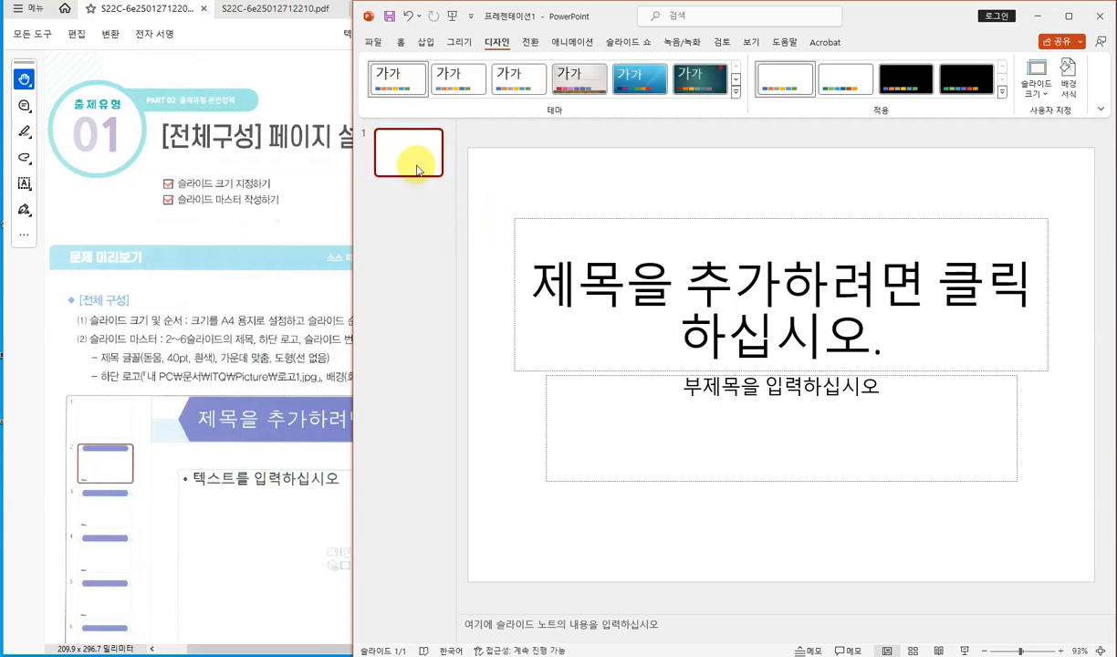
left_click(401, 42)
left_click(459, 95)
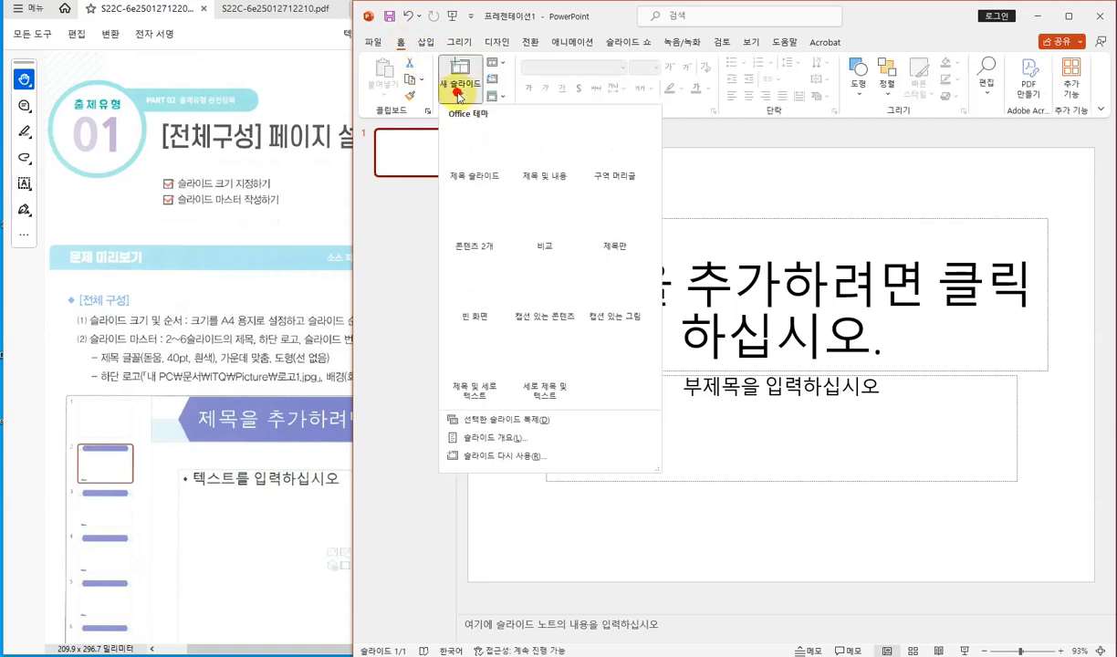
left_click(399, 154)
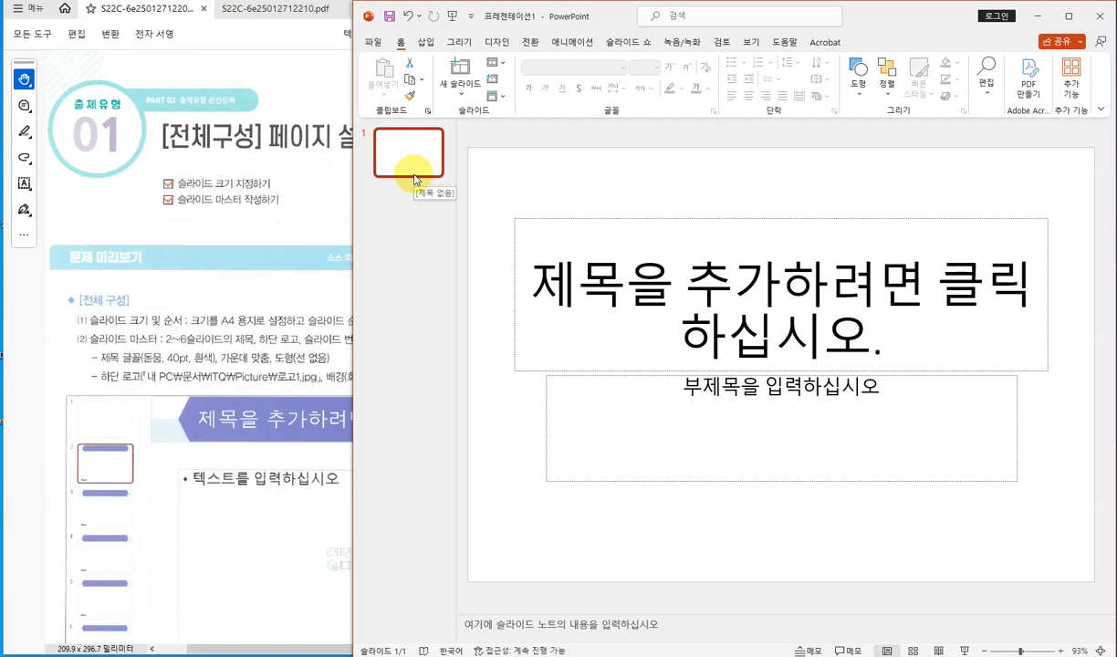
key("Return")
key("Return")
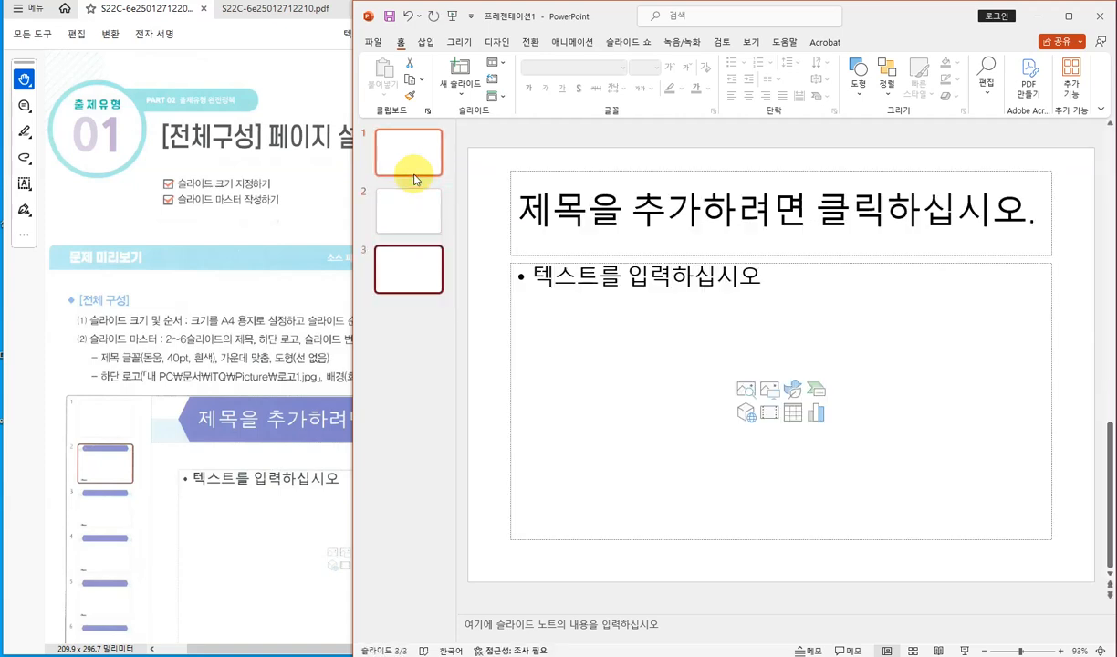
key("Return")
key("Return")
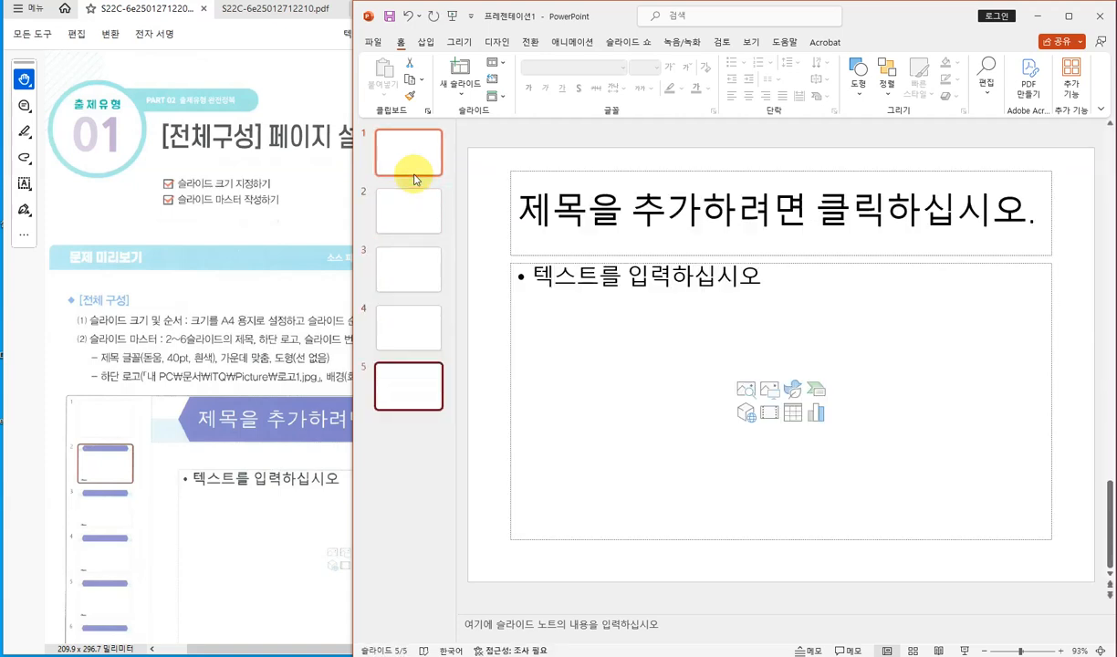
key("Return")
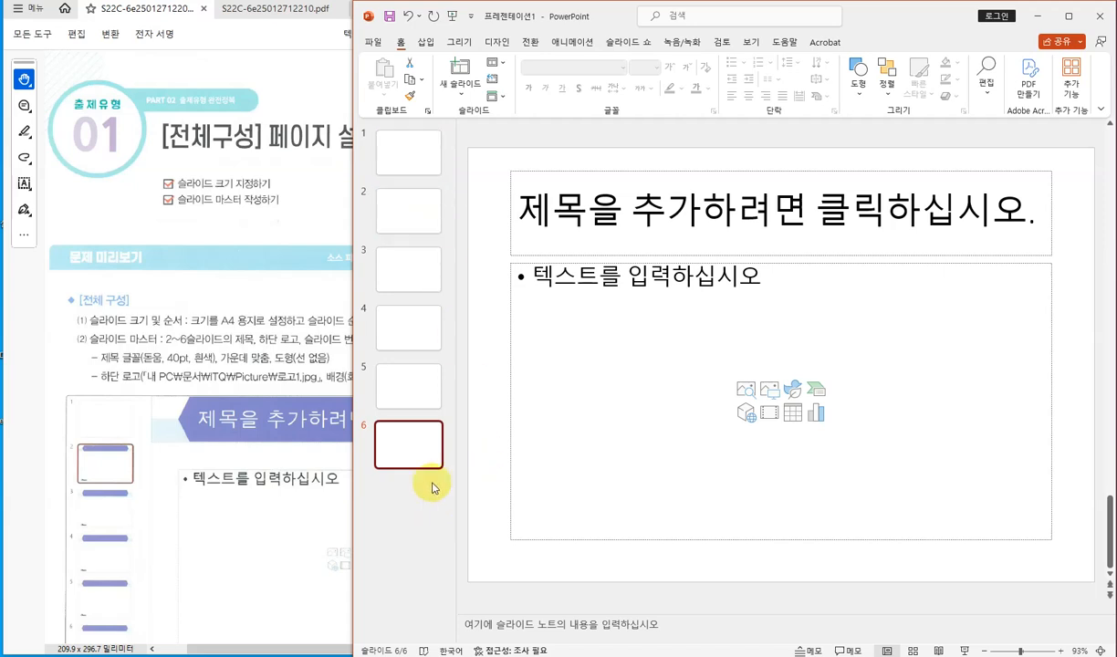
key("Return")
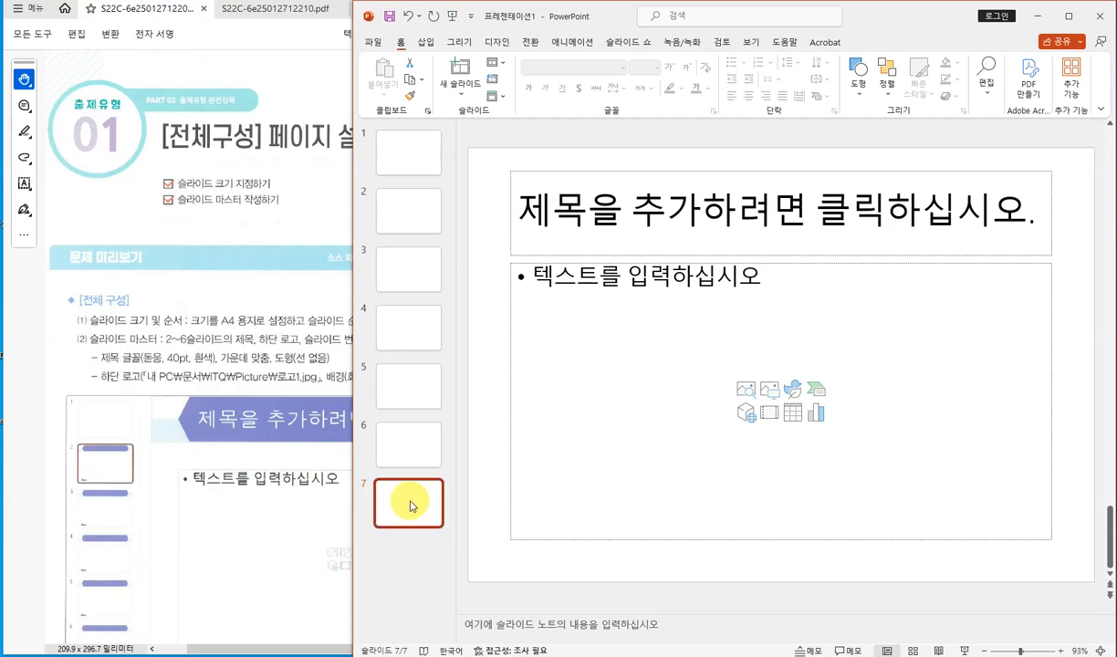
right_click(409, 507)
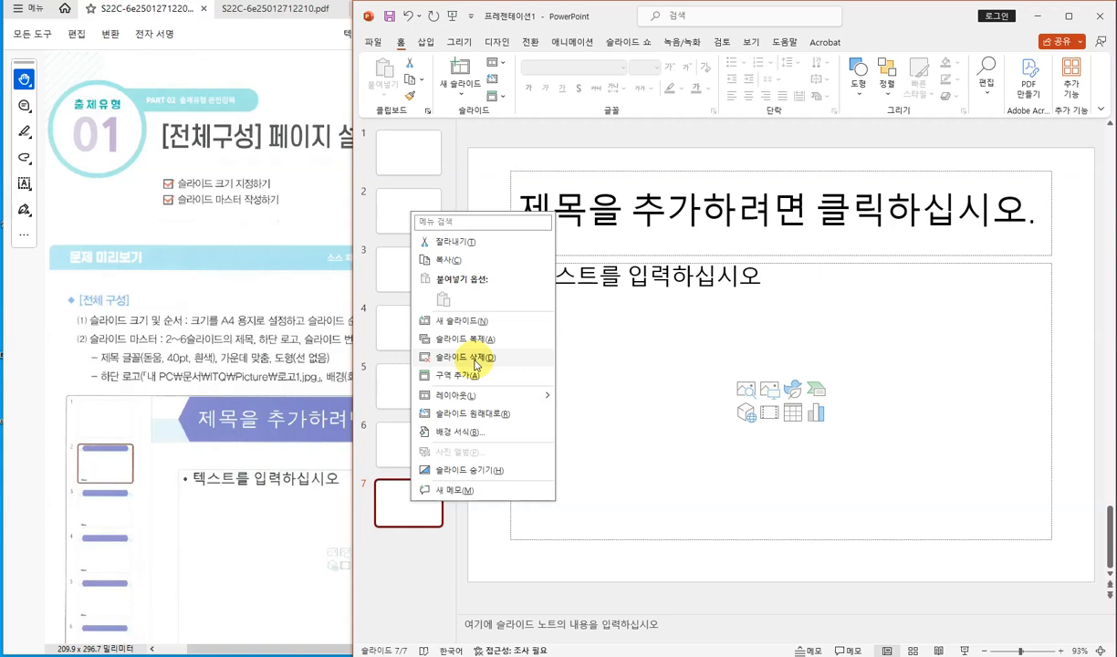
left_click(472, 358)
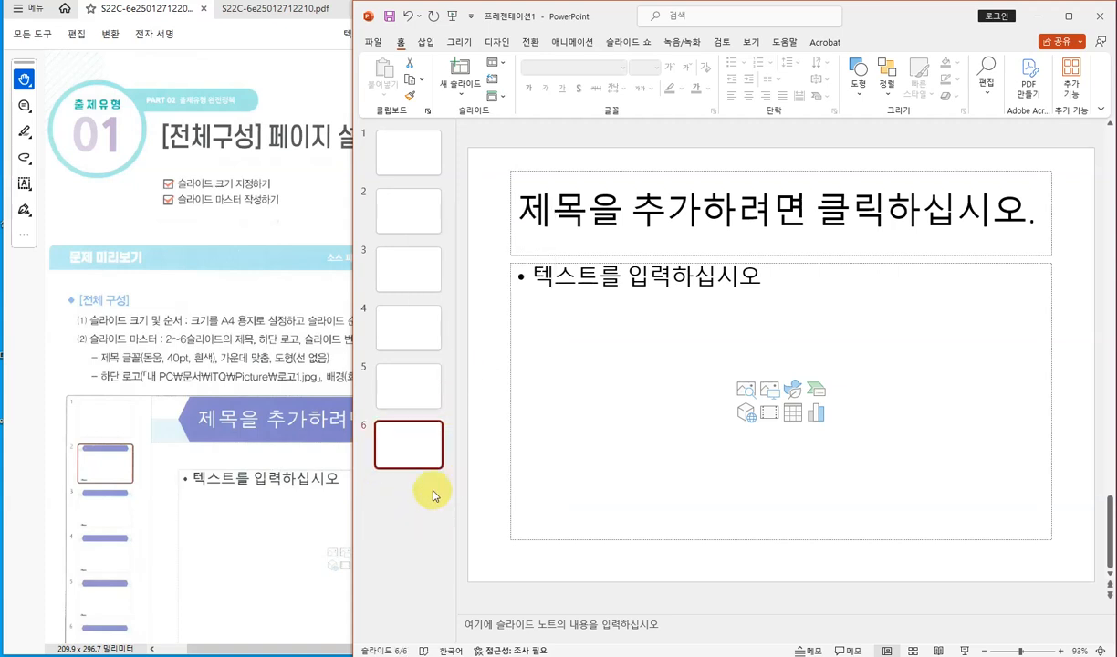
- Step through the six slide thumbnails to check their layouts
left_click(424, 157)
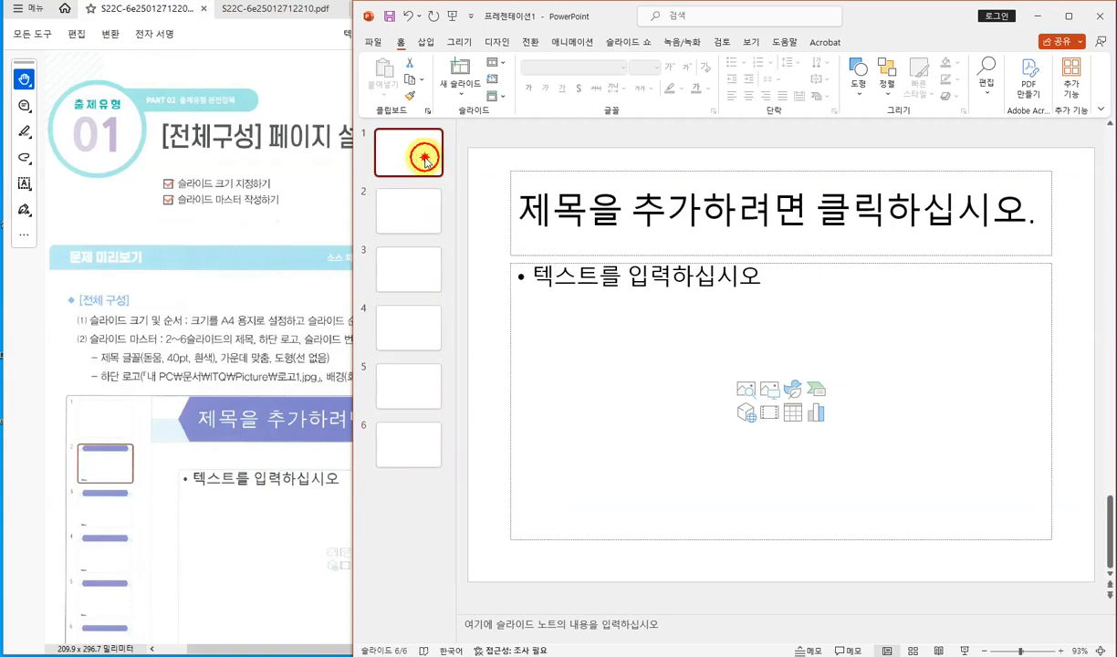
left_click(423, 227)
left_click(414, 277)
left_click(423, 326)
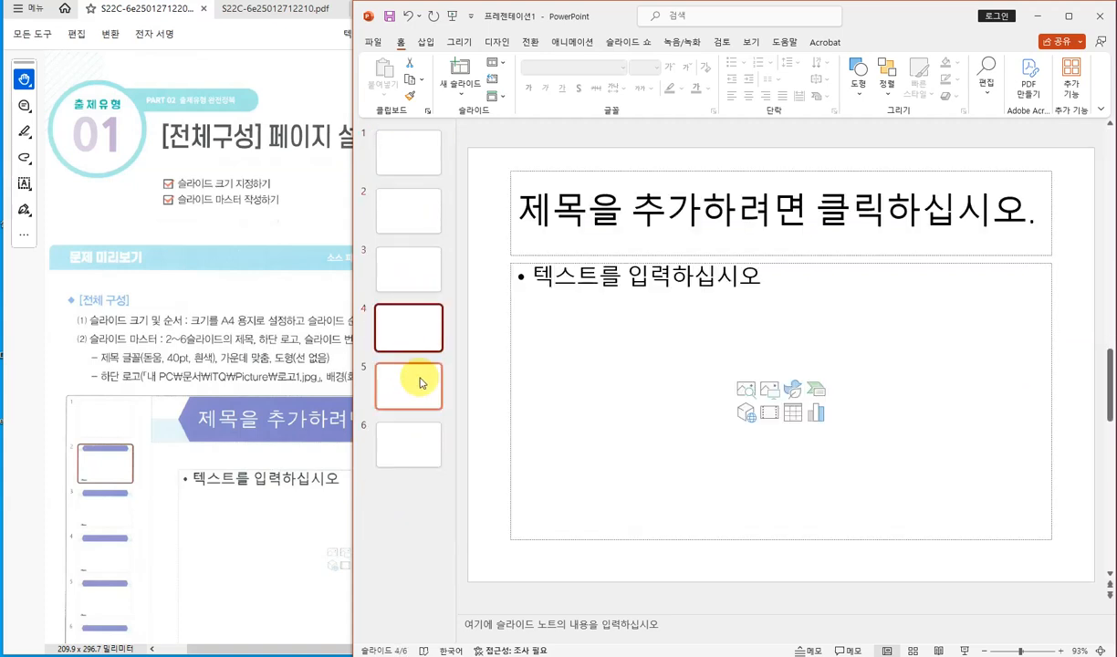
left_click(423, 401)
left_click(418, 442)
left_click(419, 157)
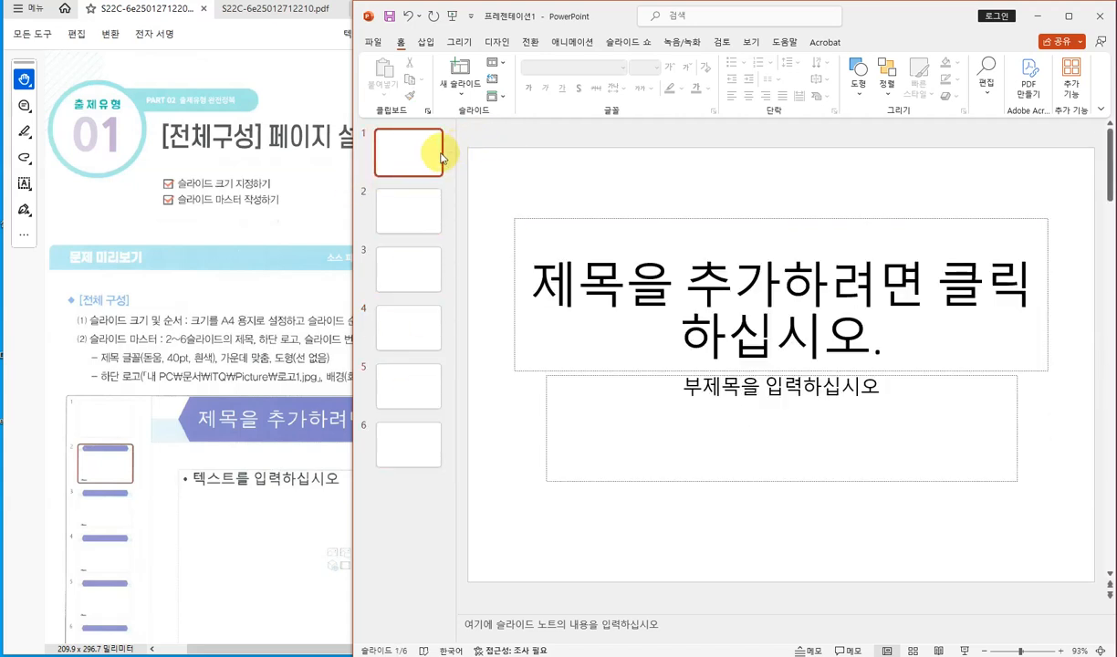
left_click(304, 203)
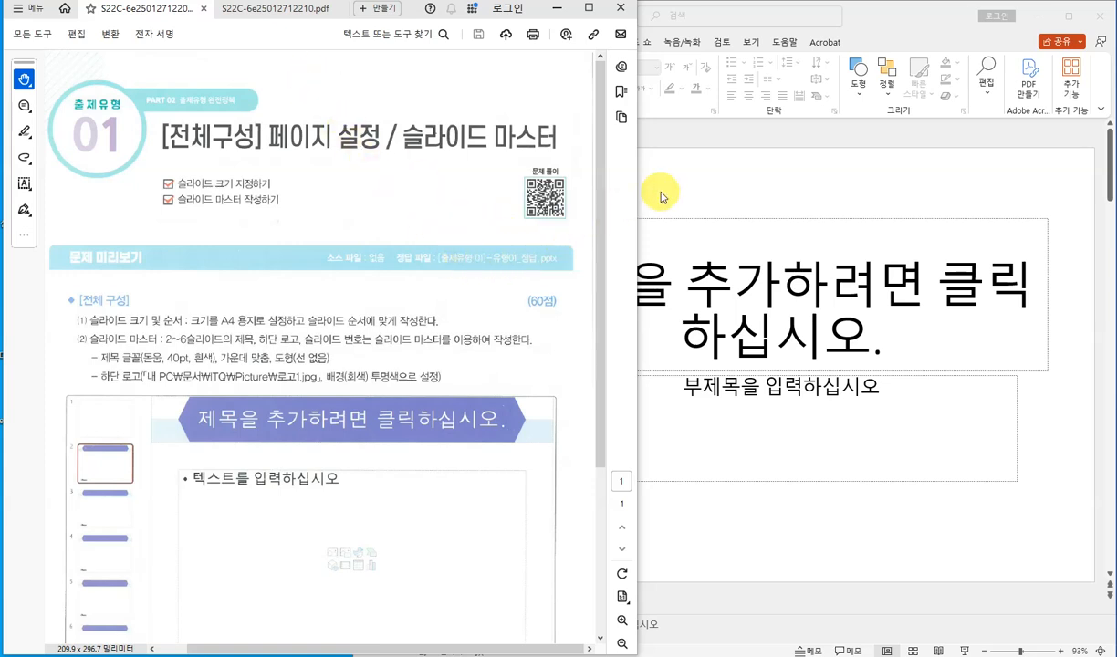
left_click(680, 652)
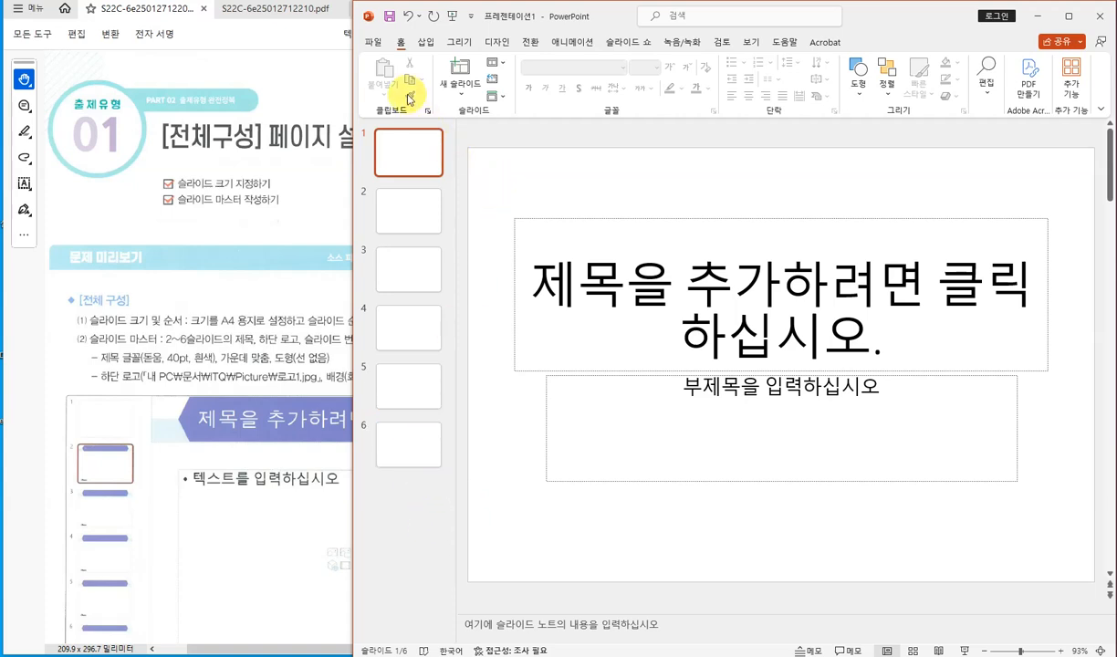
left_click(390, 18)
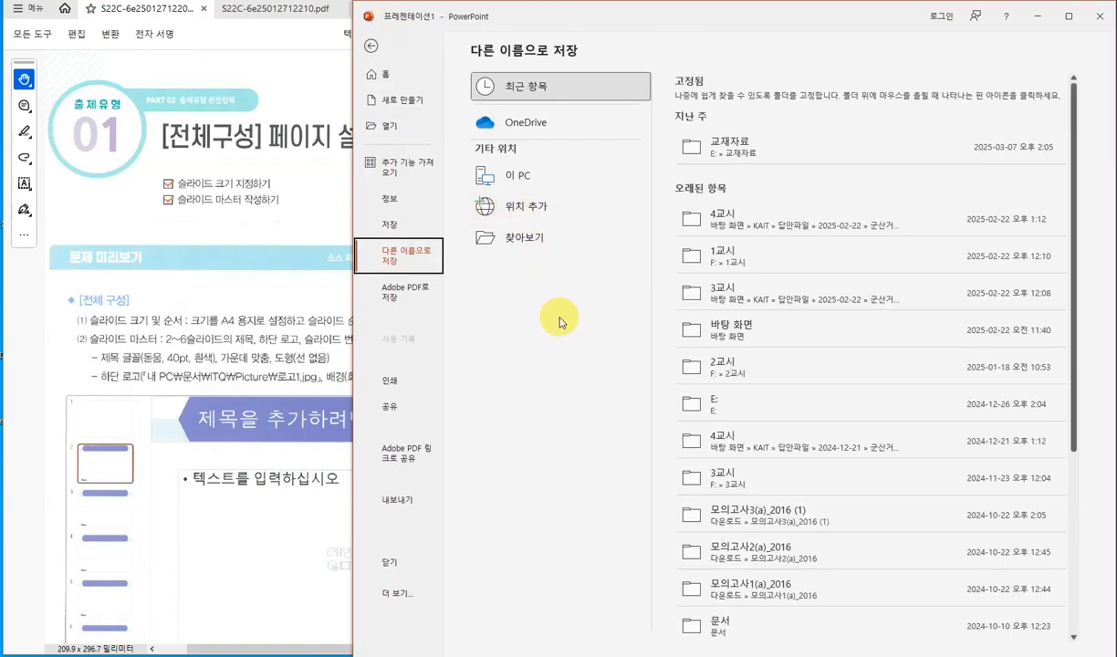
left_click(524, 240)
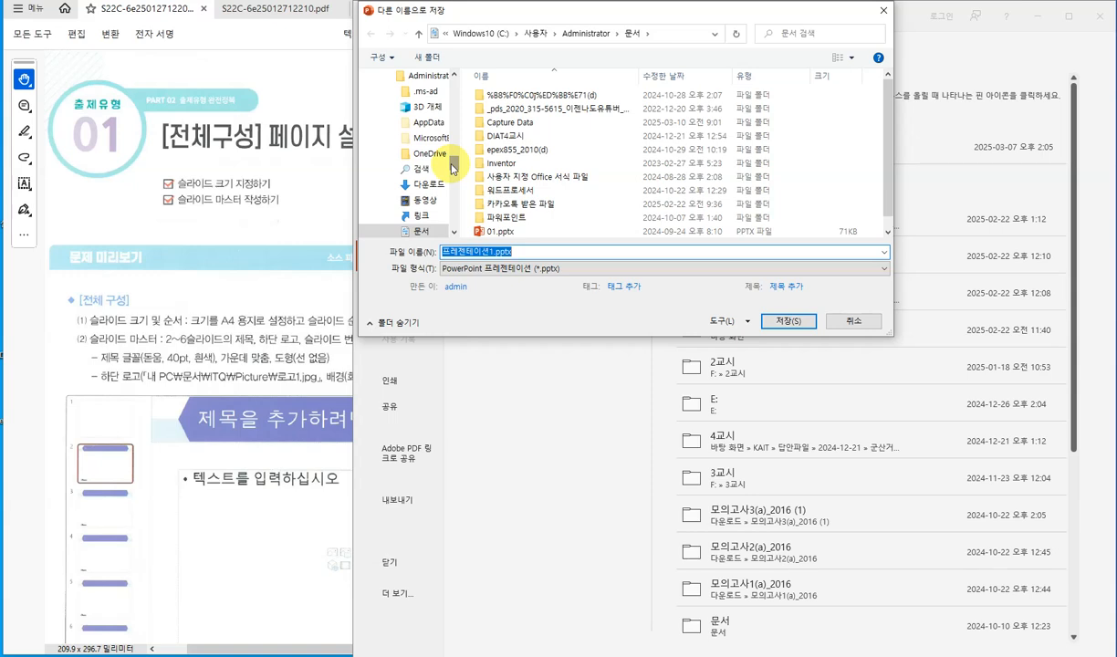
left_click_drag(451, 167, 449, 138)
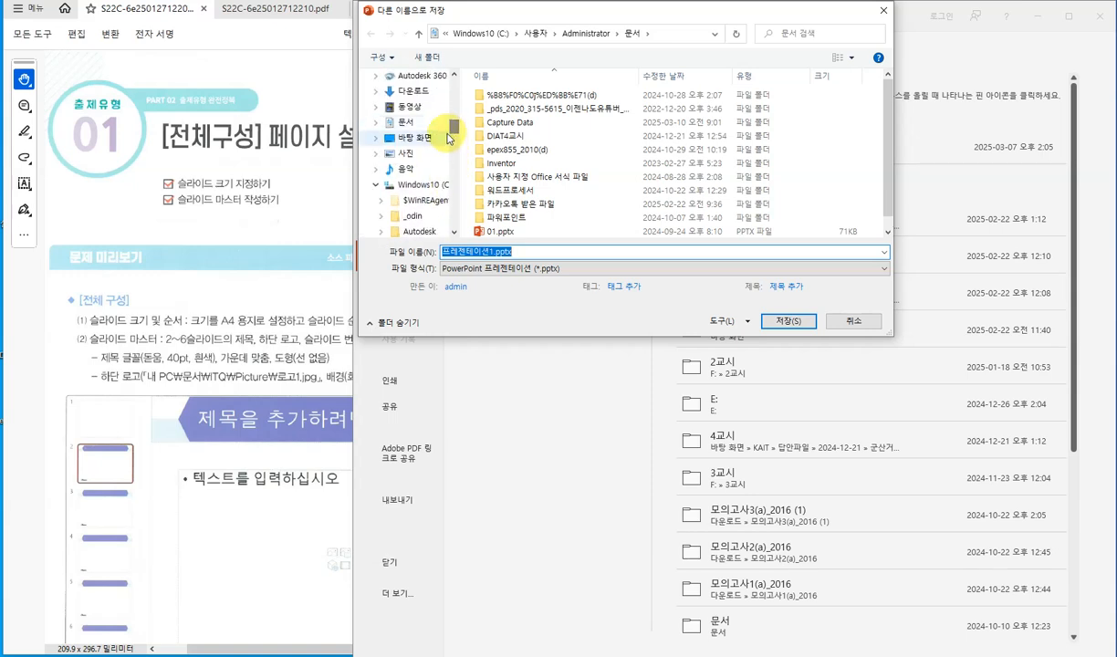
scroll(442, 129, "up", 2)
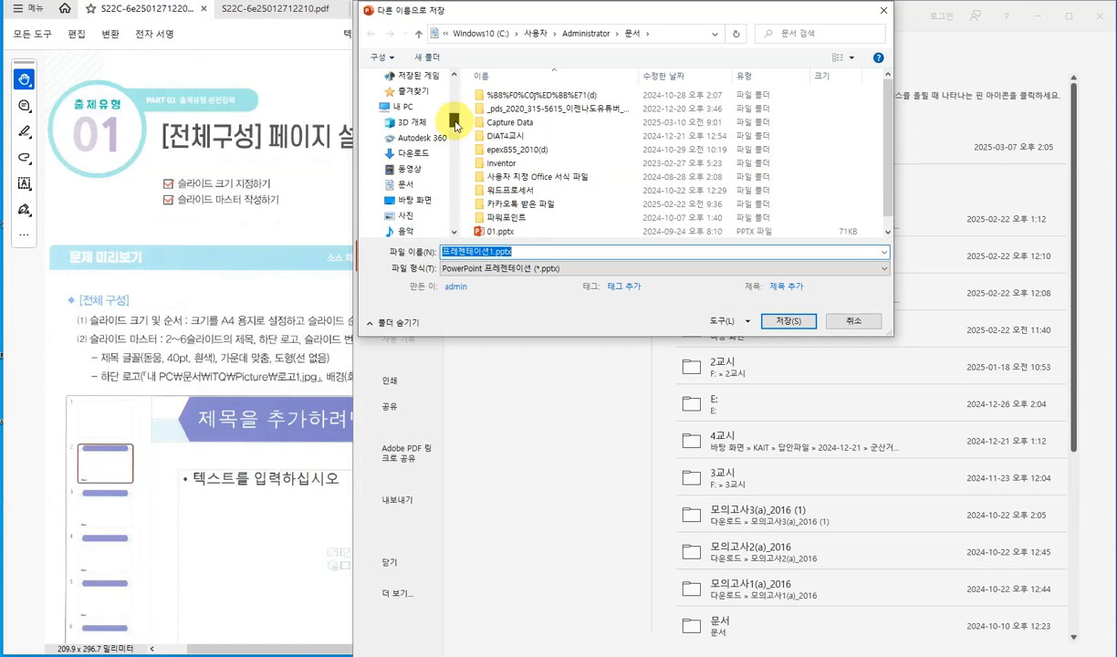
left_click(418, 110)
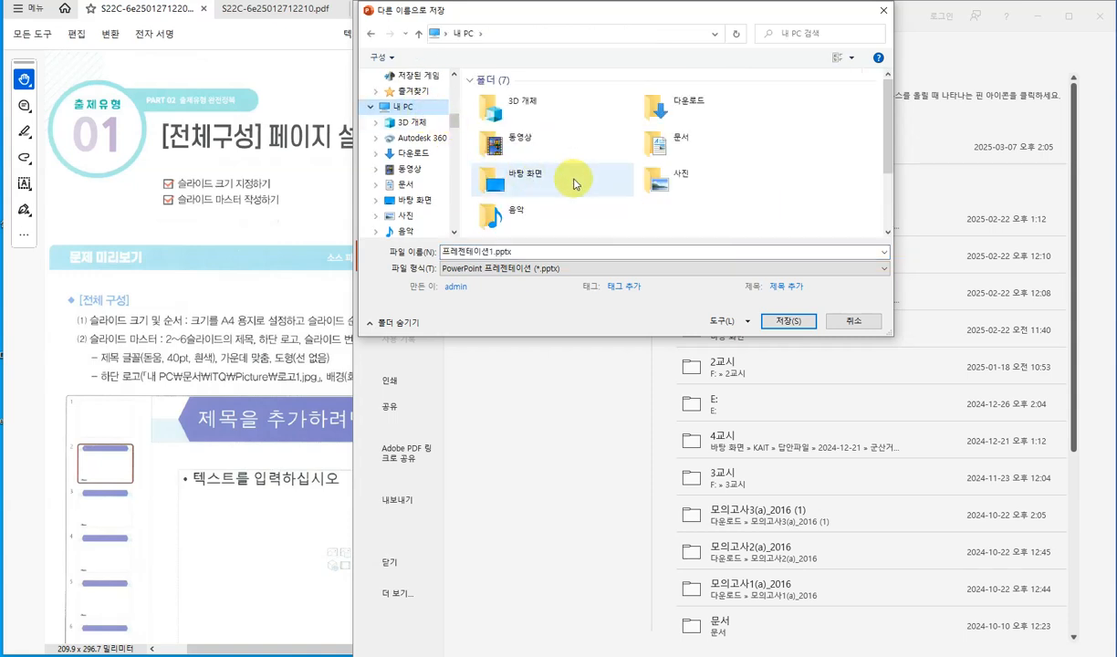
scroll(572, 176, "down", 2)
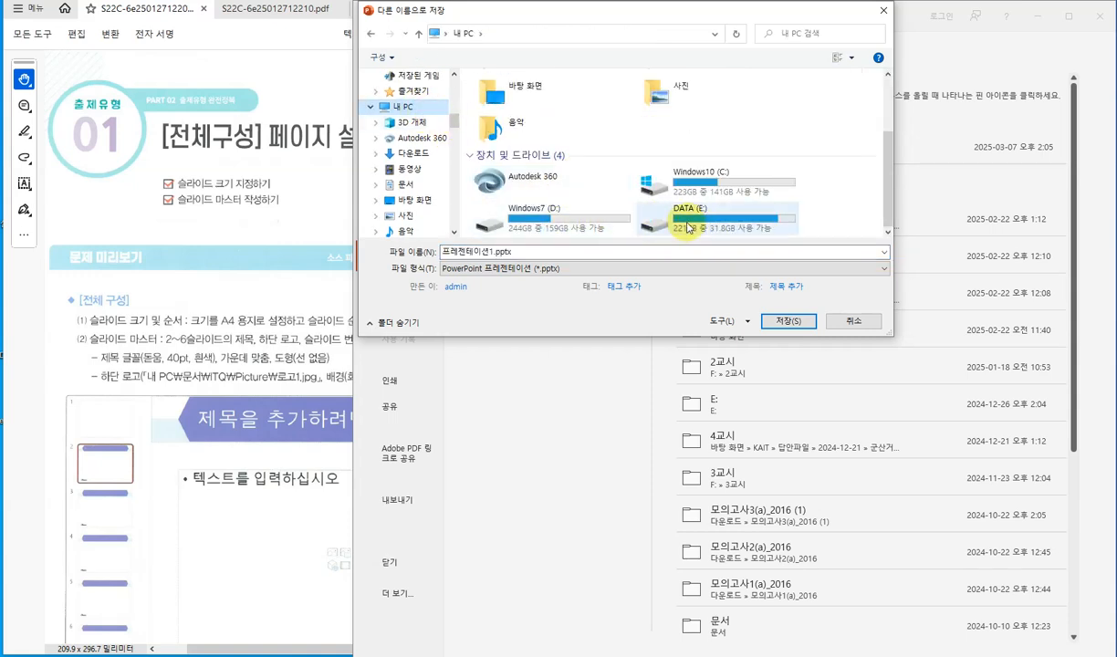
double_click(636, 223)
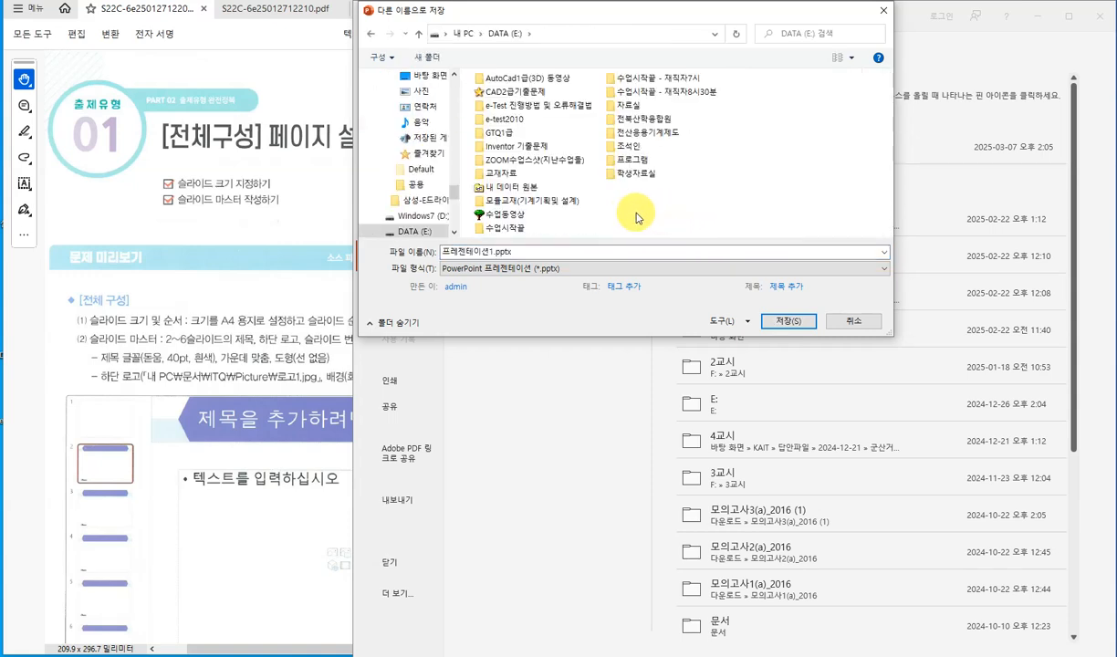
left_click(632, 146)
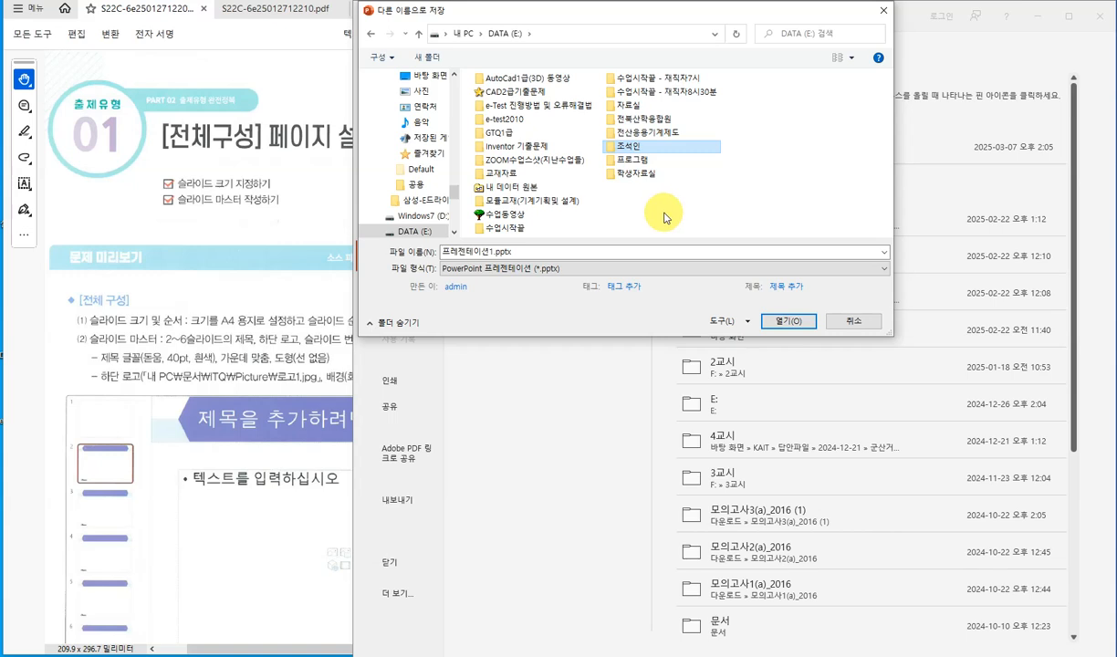
double_click(657, 149)
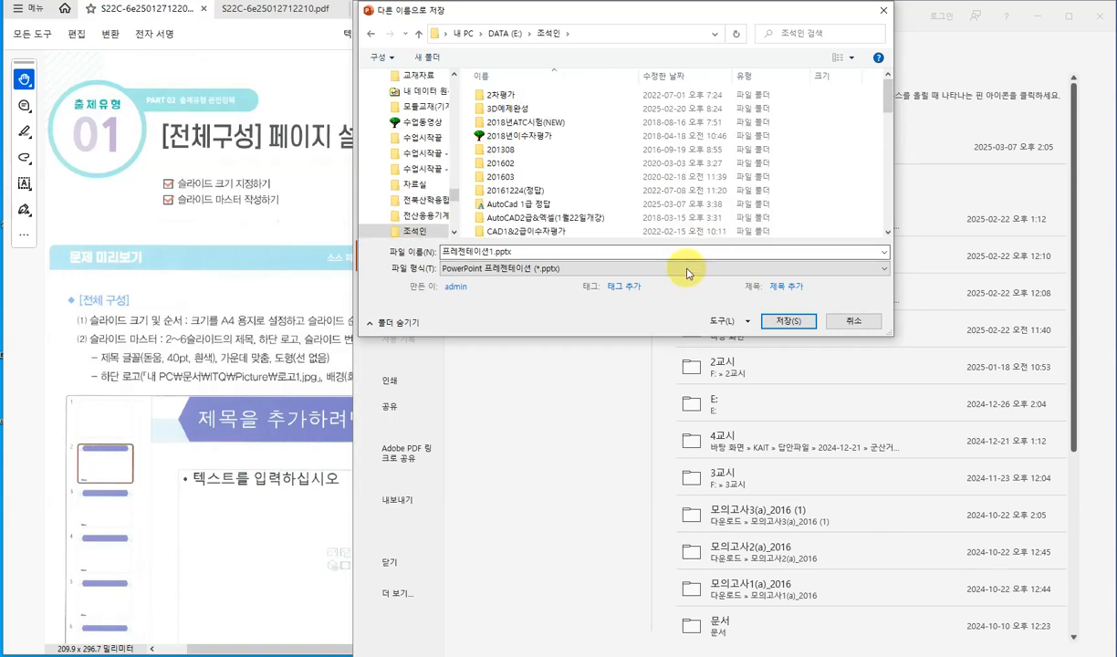
double_click(521, 252)
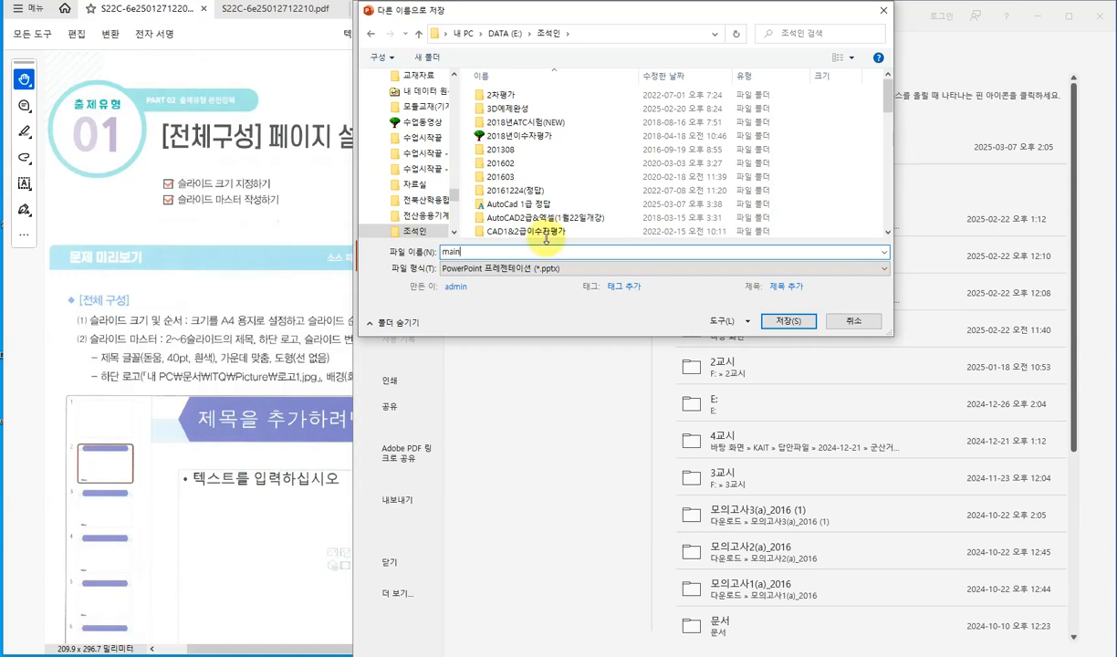
left_click(791, 322)
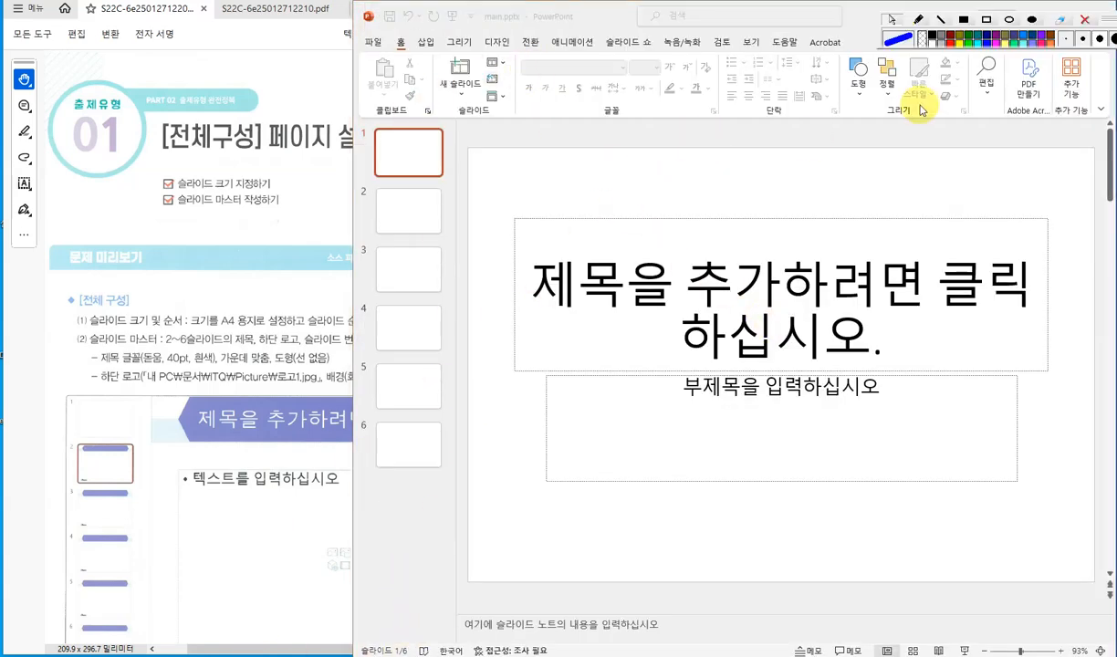
left_click(919, 20)
left_click(950, 42)
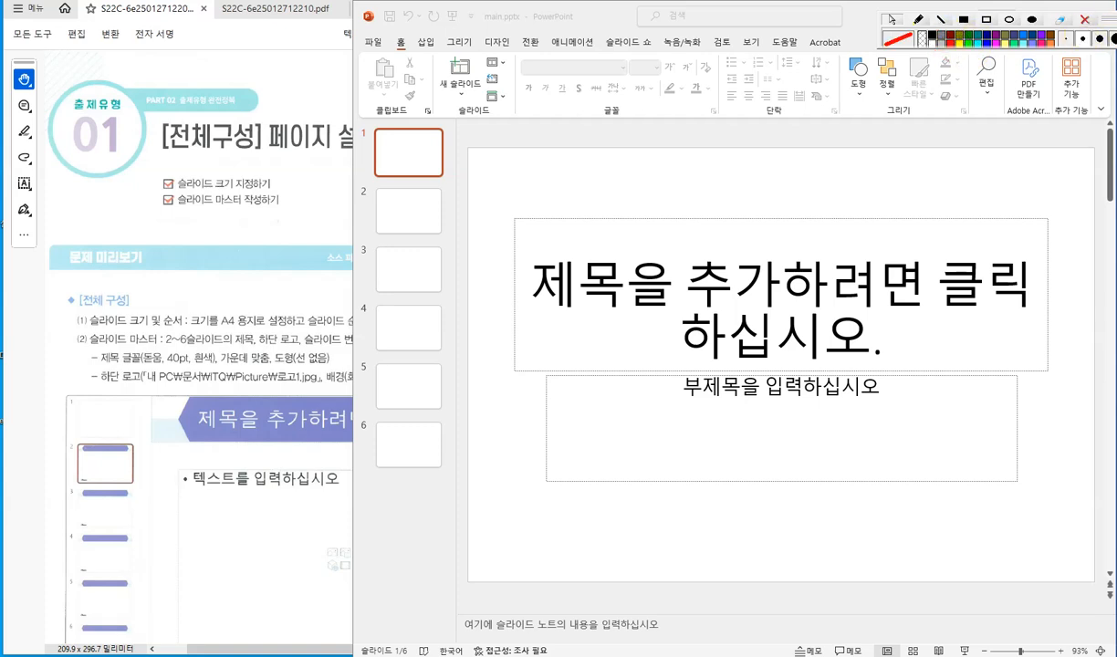
left_click(1100, 38)
left_click_drag(1104, 19, 1009, 22)
left_click(489, 16)
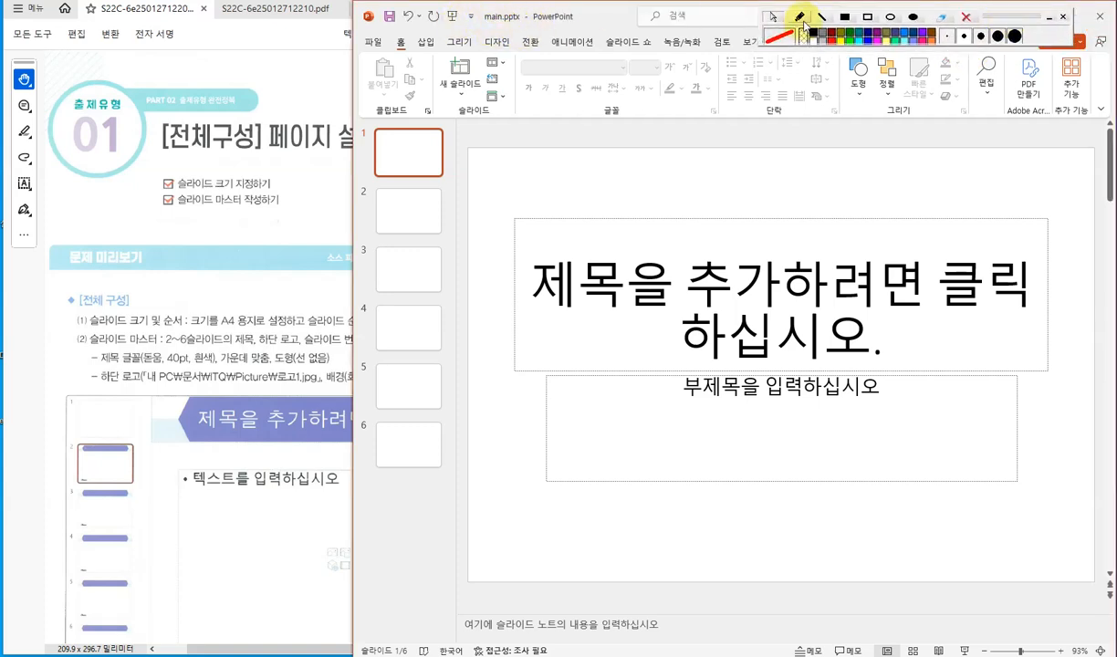
left_click(798, 16)
mouse_move(546, 19)
left_mouse_down()
mouse_move(491, 30)
mouse_move(474, 10)
mouse_move(530, 9)
left_mouse_up()
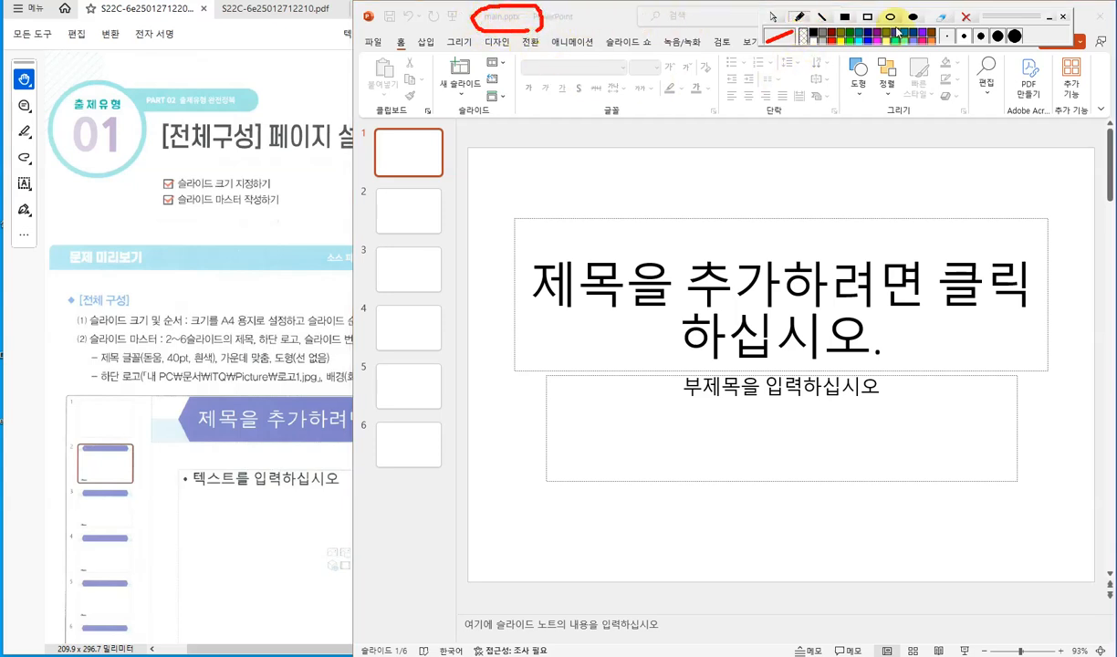
left_click(941, 17)
left_click(772, 18)
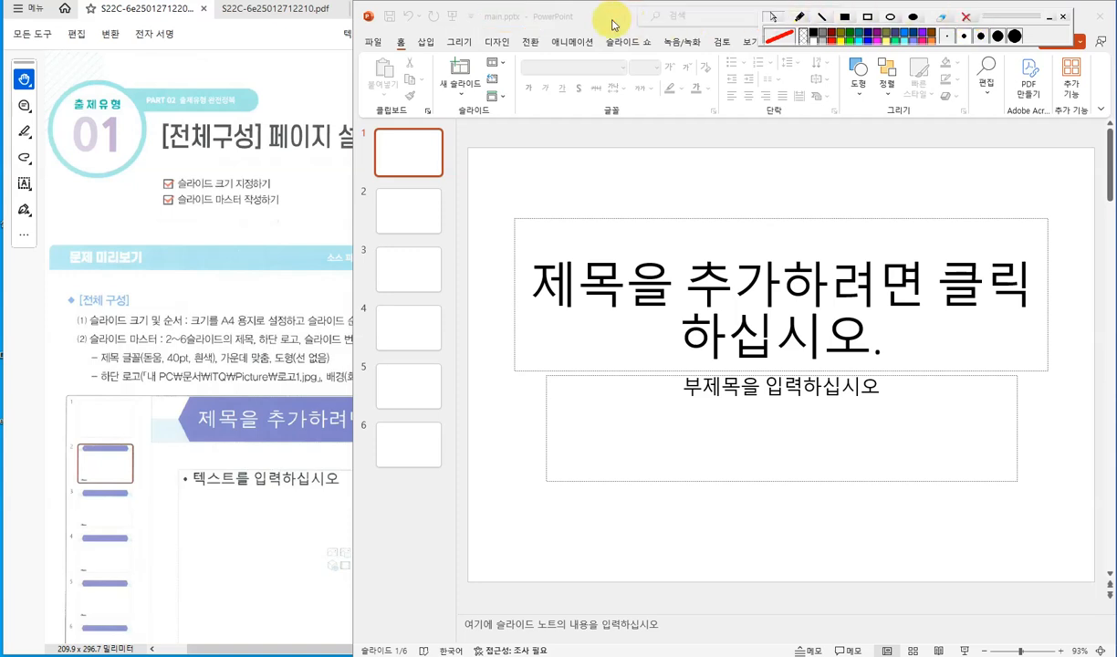
- Review the instruction sheet and the available slide layouts for planning the six slides
left_click(256, 66)
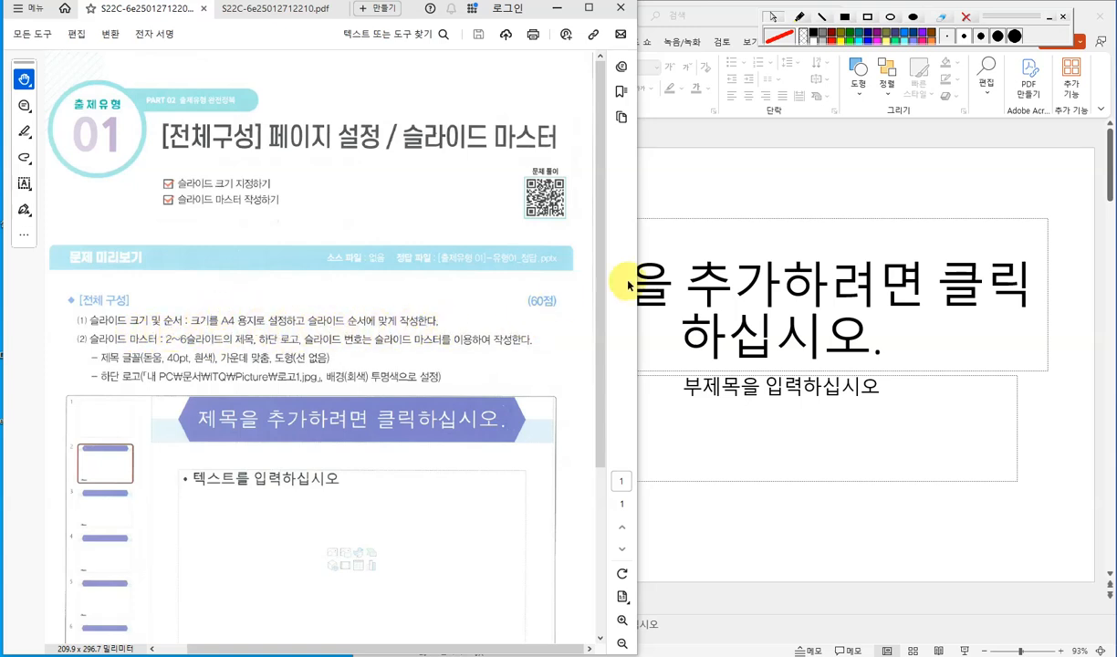
left_click(748, 186)
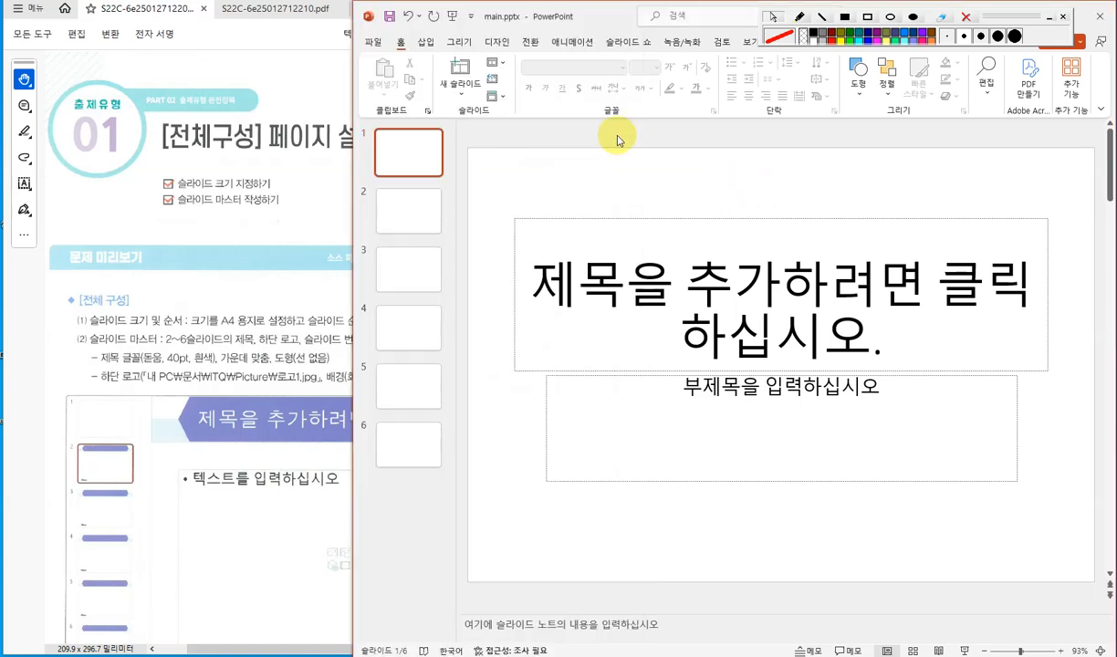
left_click(499, 42)
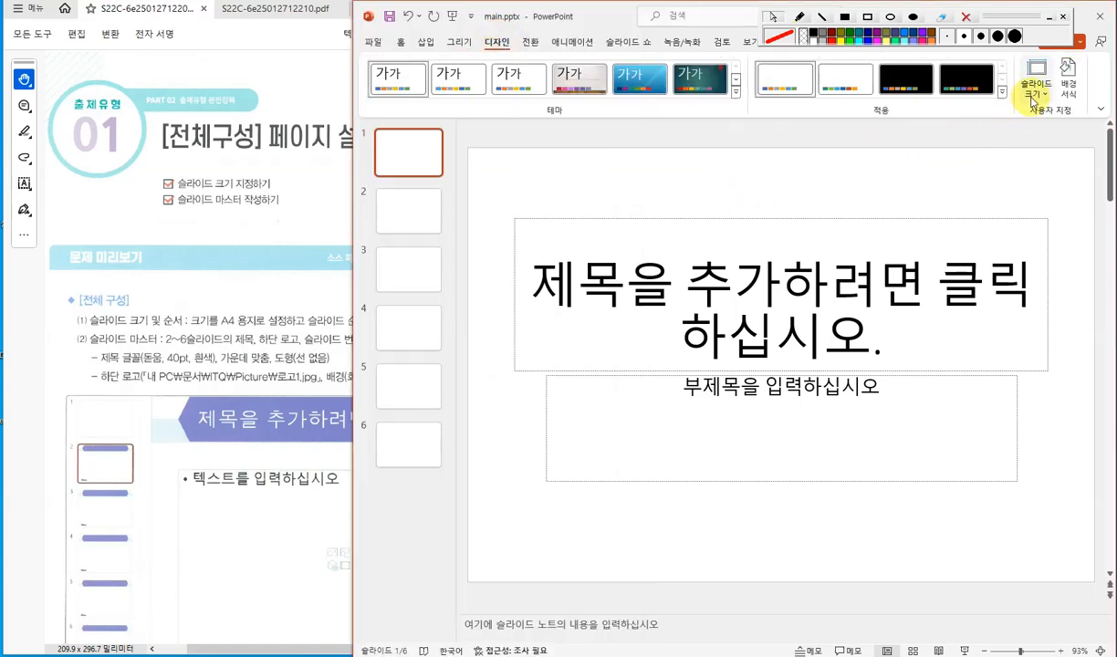
left_click(400, 42)
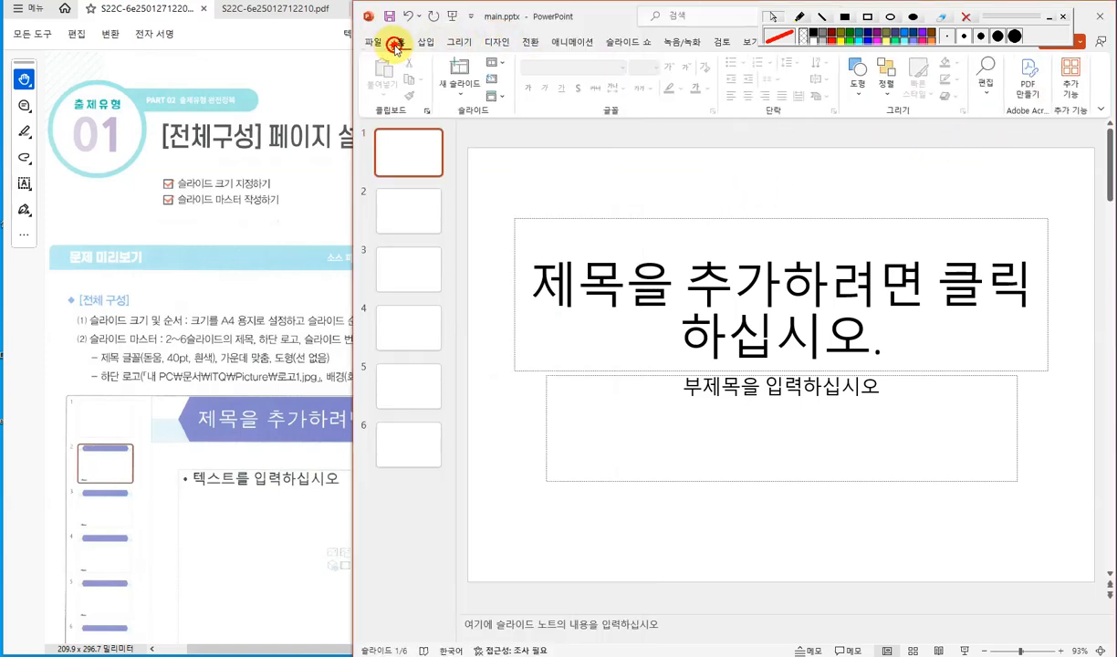
left_click(460, 98)
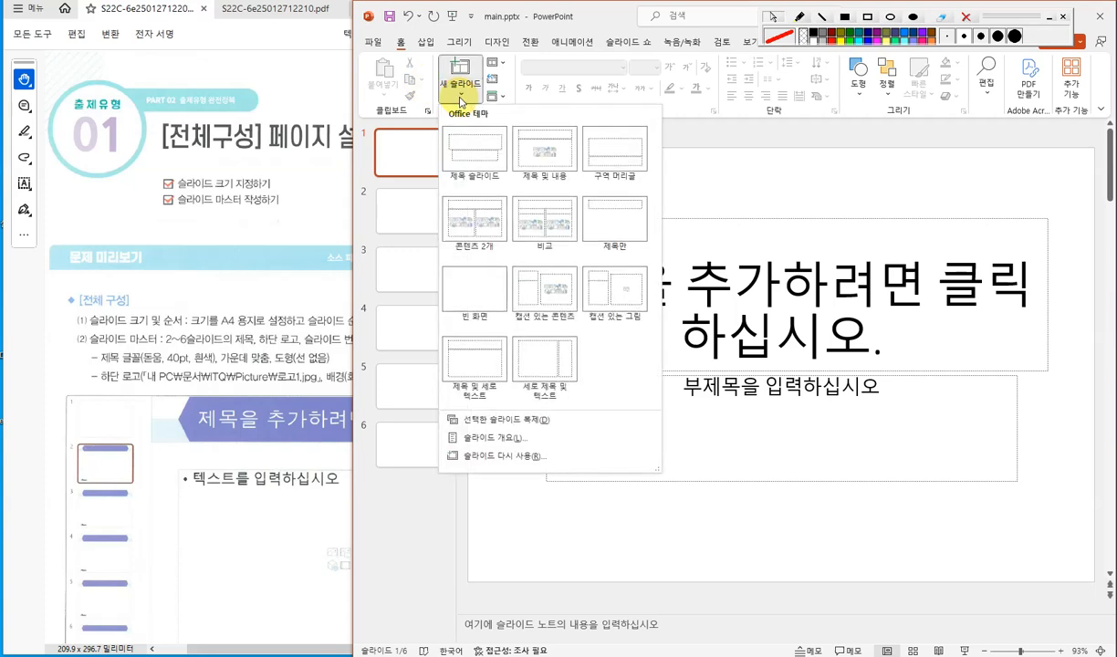
left_click(460, 99)
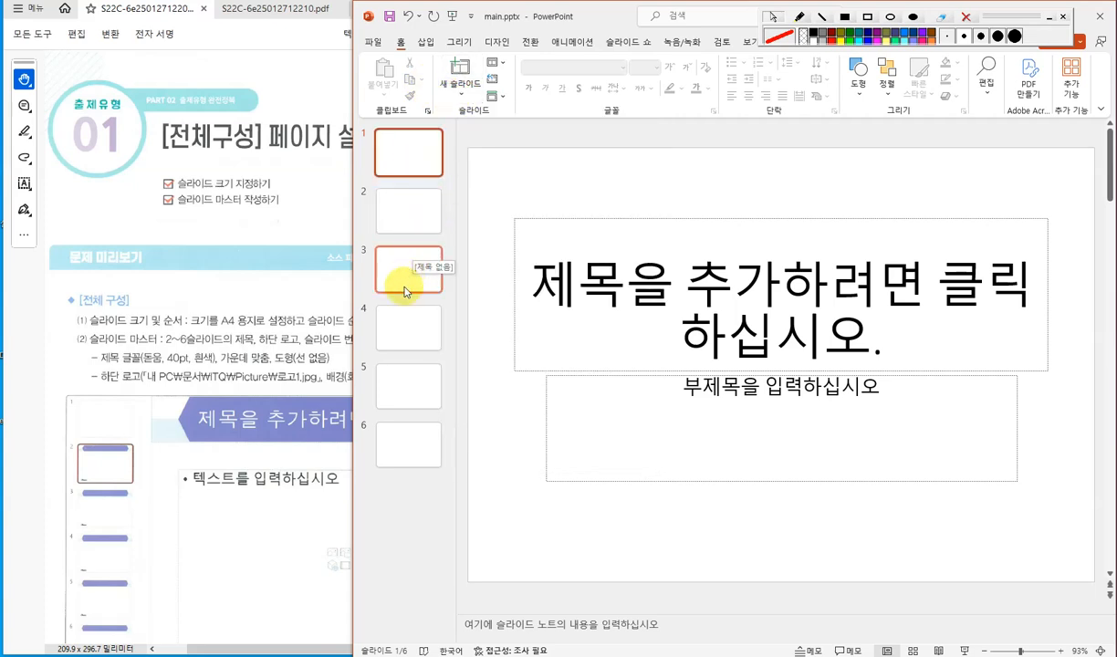
left_click(282, 274)
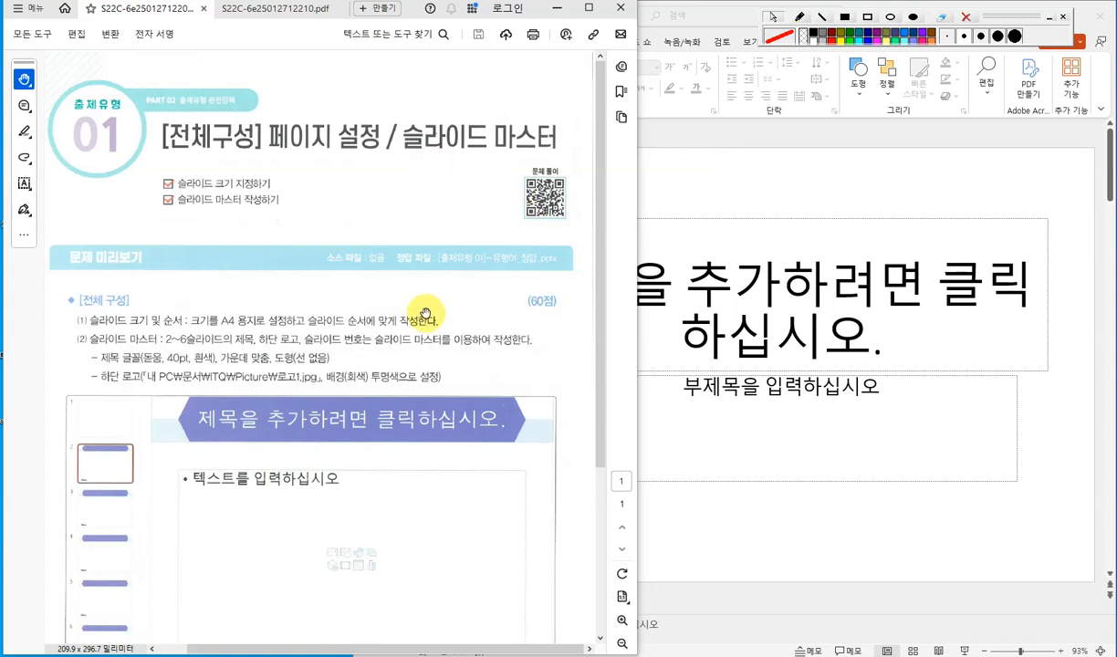
scroll(530, 337, "down", 1)
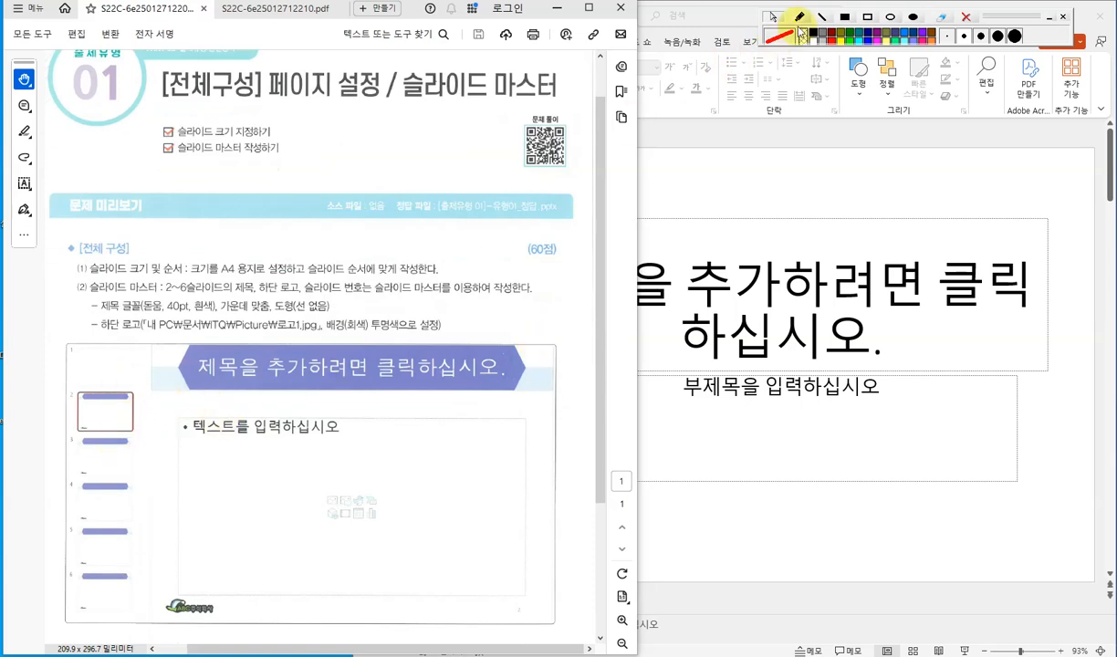
left_click(799, 16)
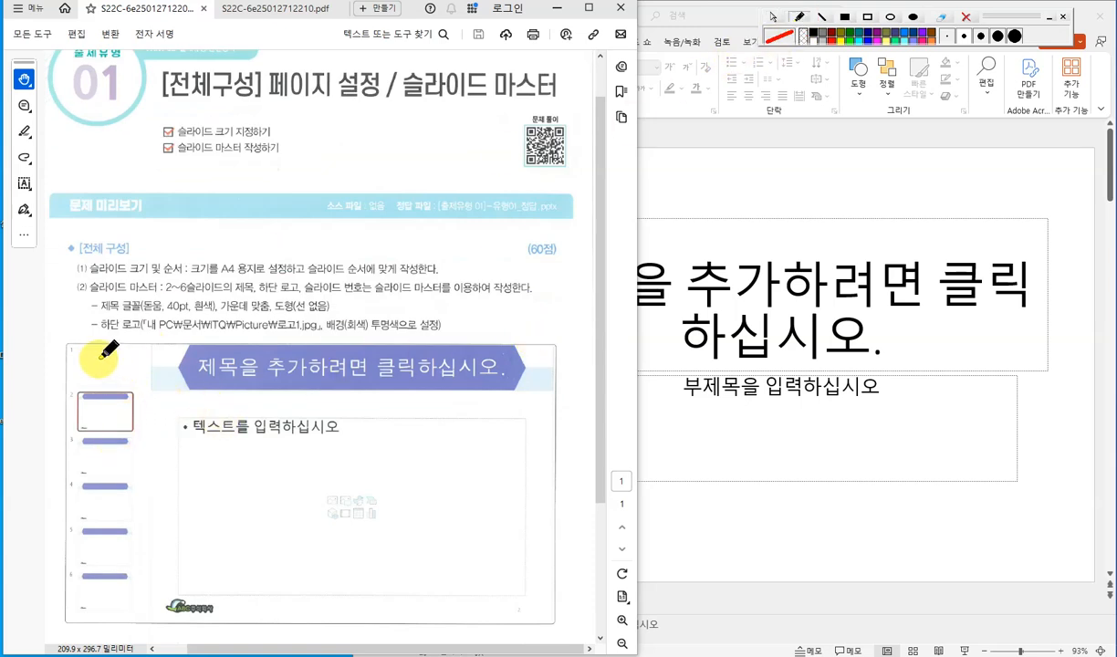
left_click_drag(98, 355, 115, 367)
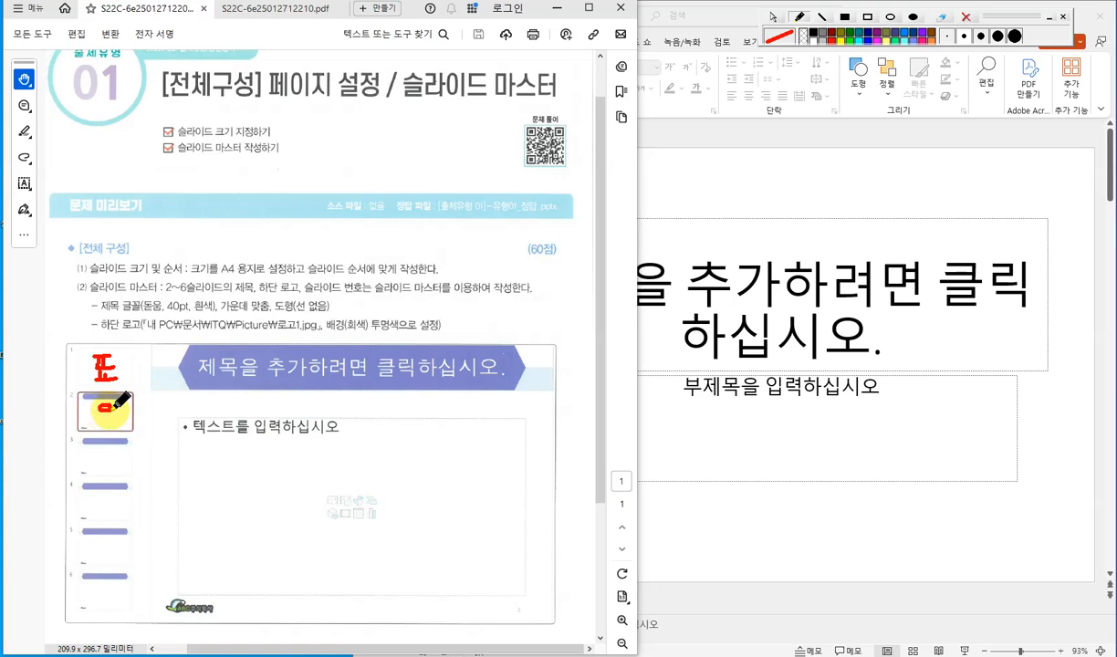
left_click_drag(101, 407, 117, 420)
left_click_drag(99, 425, 113, 432)
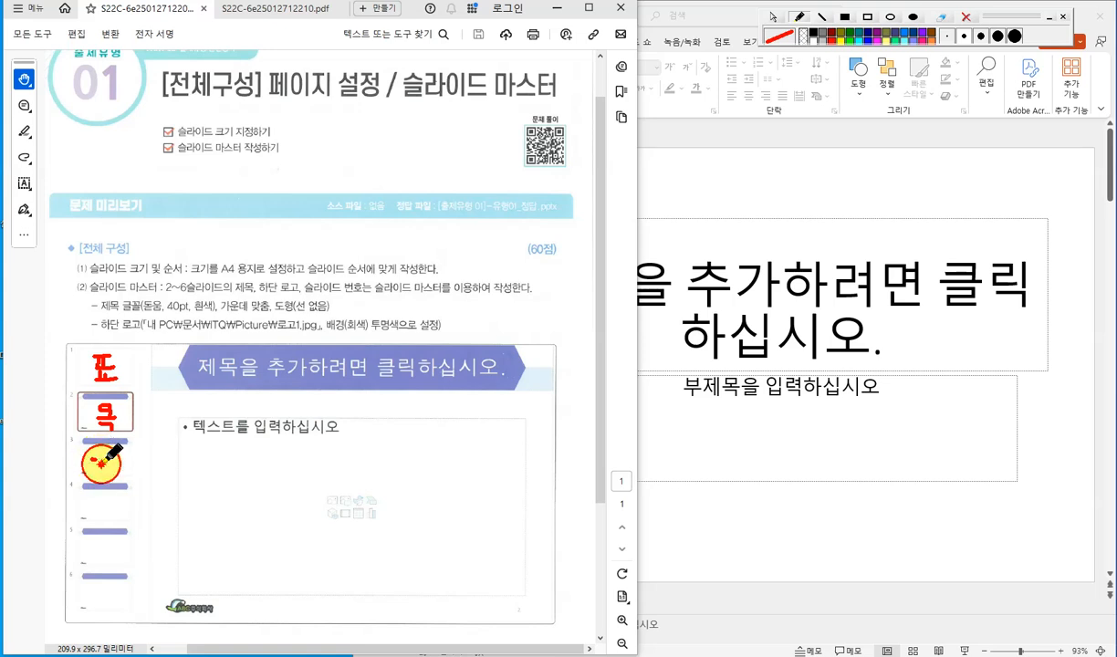
left_click_drag(103, 460, 109, 463)
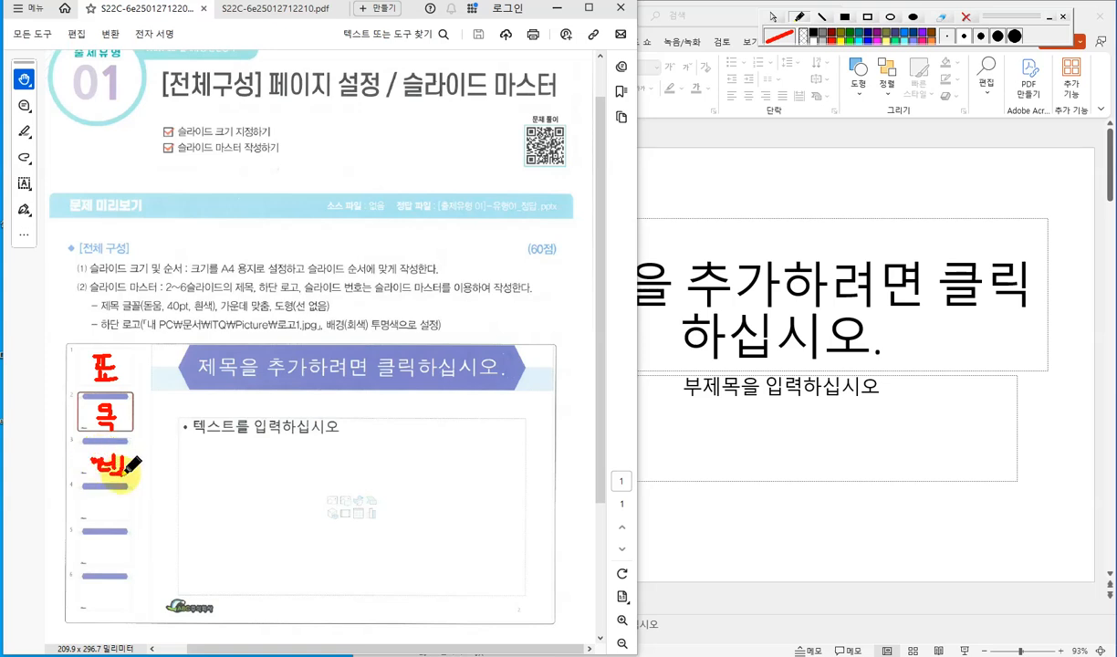
left_click_drag(103, 471, 113, 470)
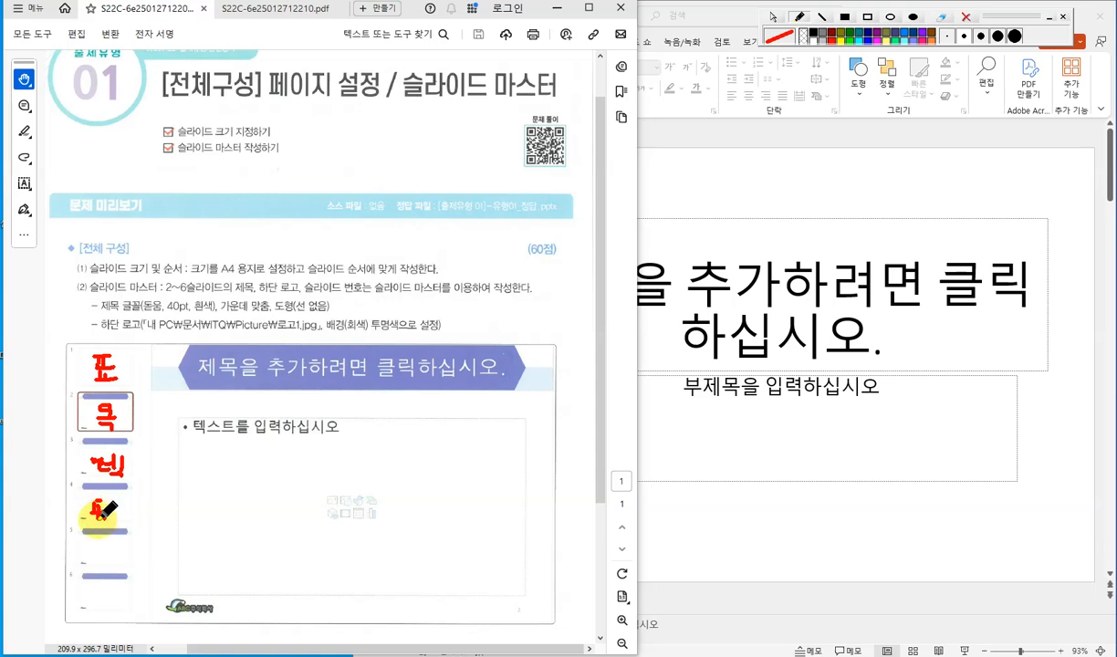
mouse_move(99, 521)
left_mouse_down()
mouse_move(99, 541)
mouse_move(116, 545)
left_mouse_up()
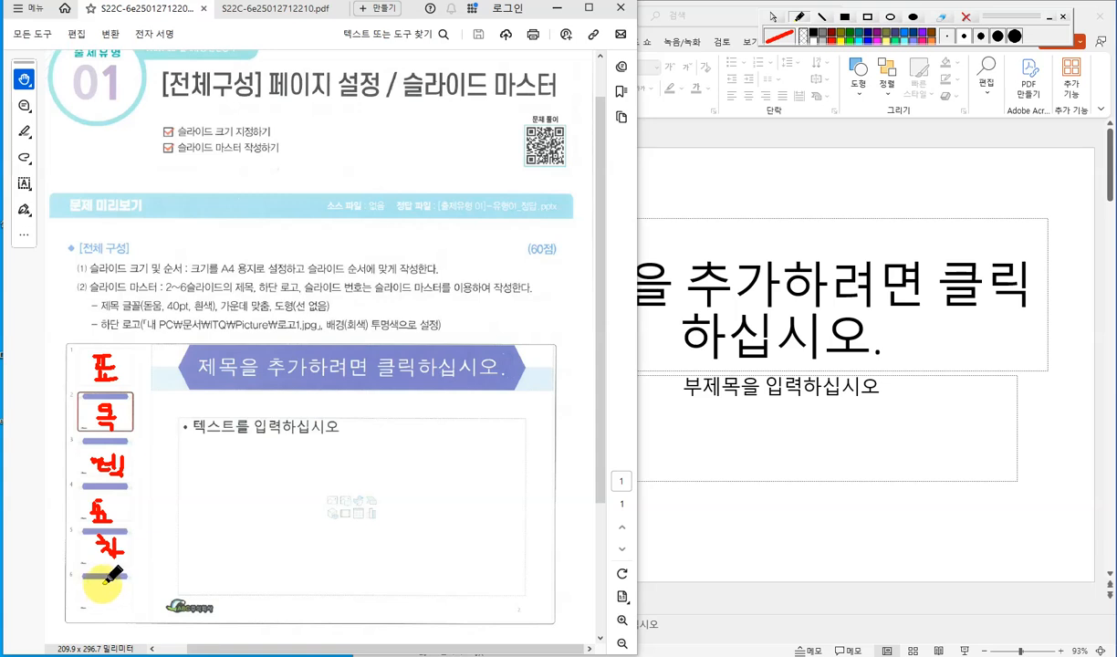
mouse_move(98, 585)
left_mouse_down()
mouse_move(95, 598)
mouse_move(118, 589)
mouse_move(116, 599)
left_mouse_up()
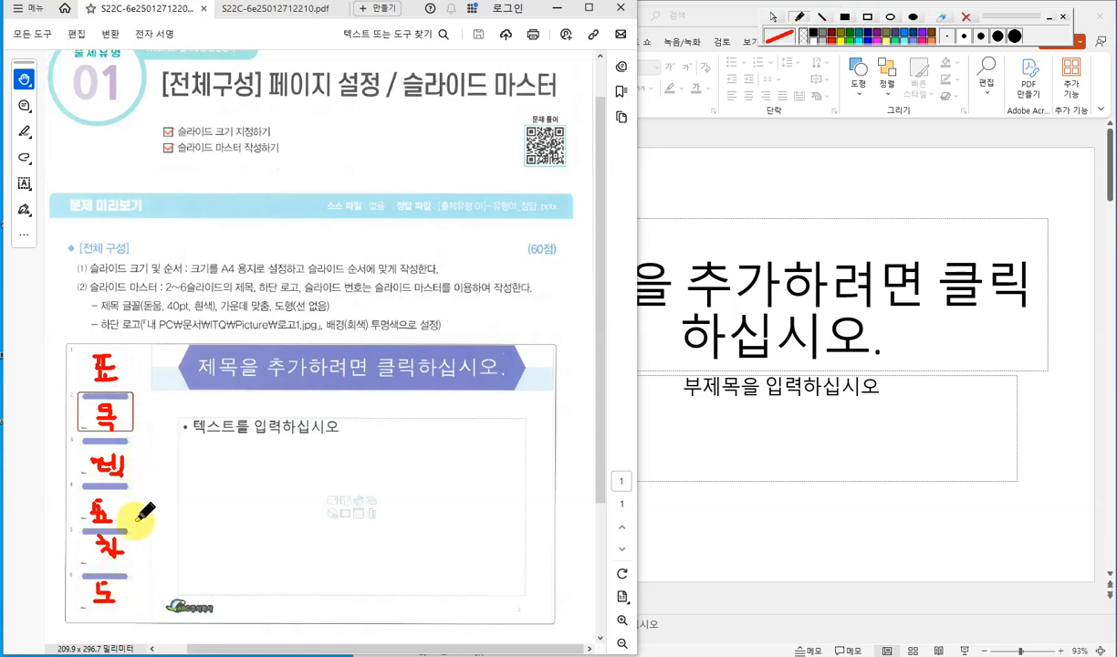
left_click(941, 17)
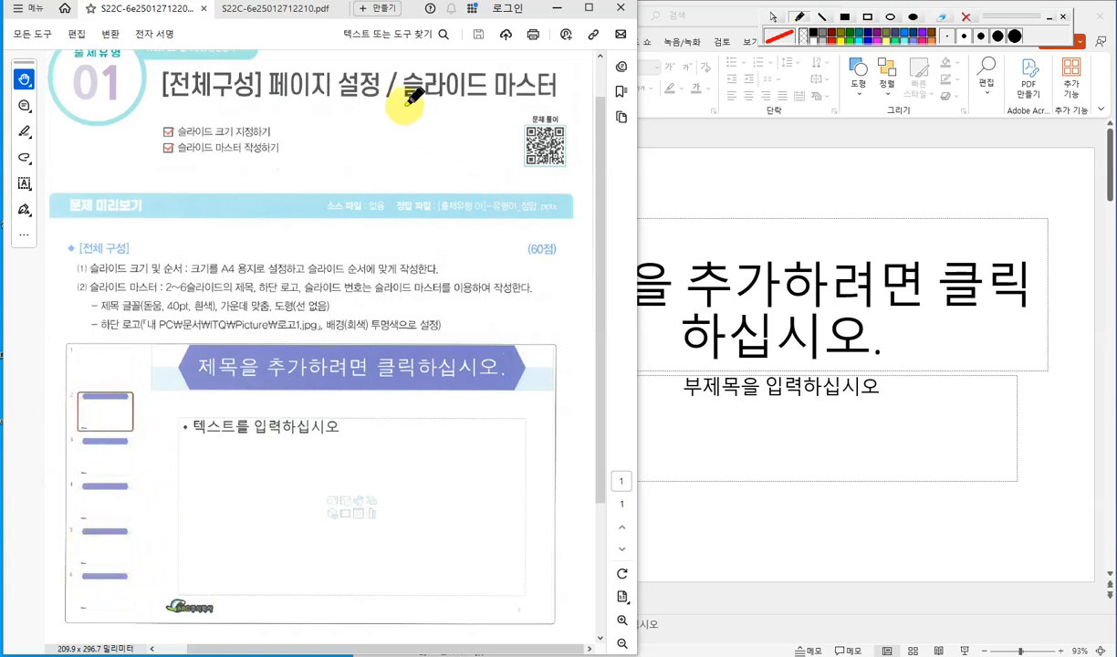
left_click(773, 16)
left_click(691, 160)
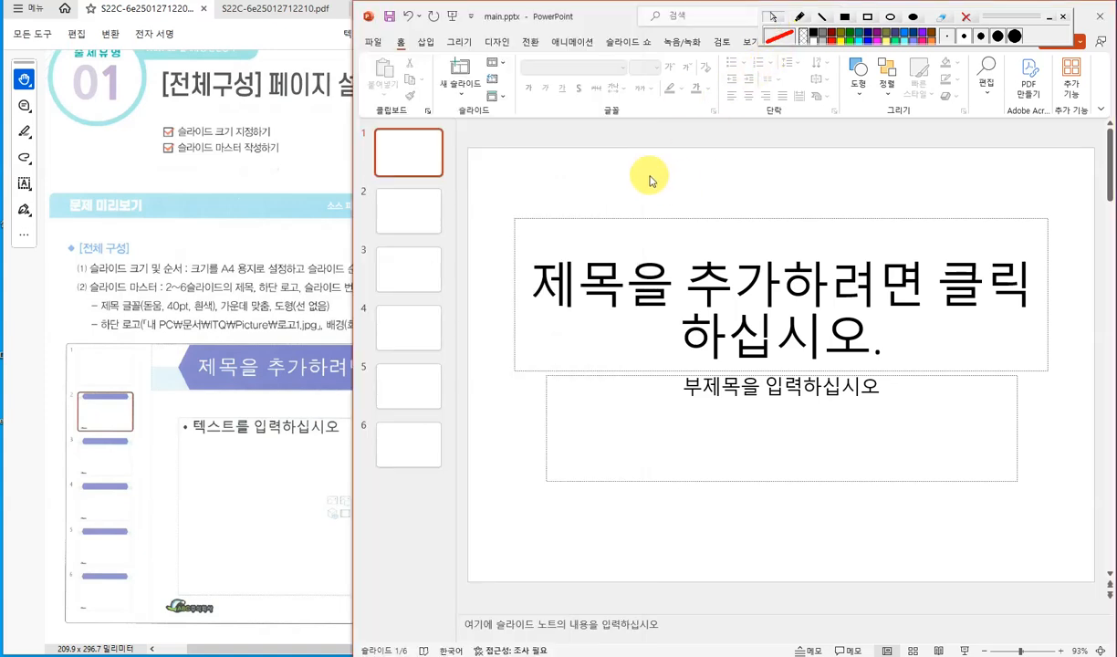
mouse_move(1015, 17)
left_mouse_down()
mouse_move(372, 40)
mouse_move(407, 35)
mouse_move(303, 18)
left_mouse_up()
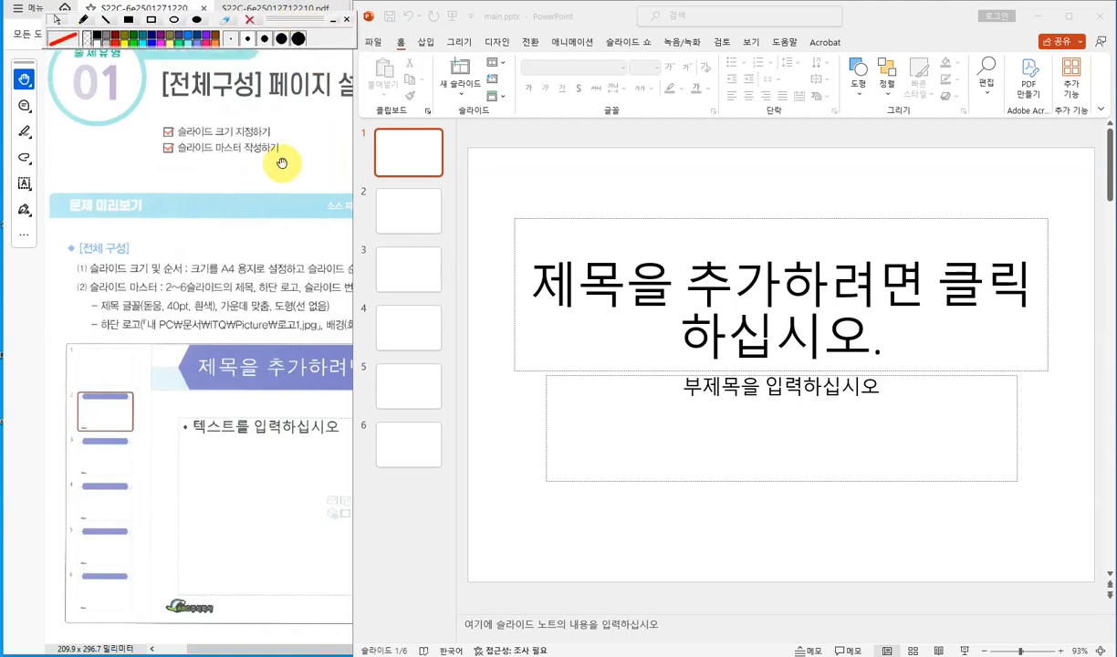
- Arrange the PowerPoint window beside the instruction PDF so both are visible
left_click(279, 173)
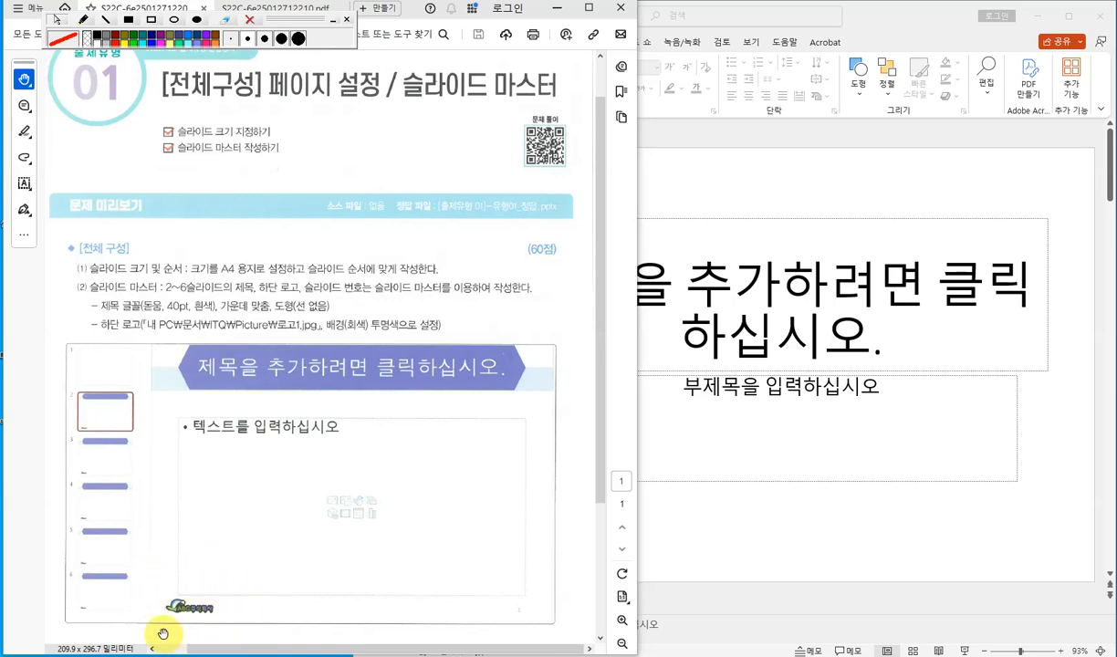
left_click(701, 173)
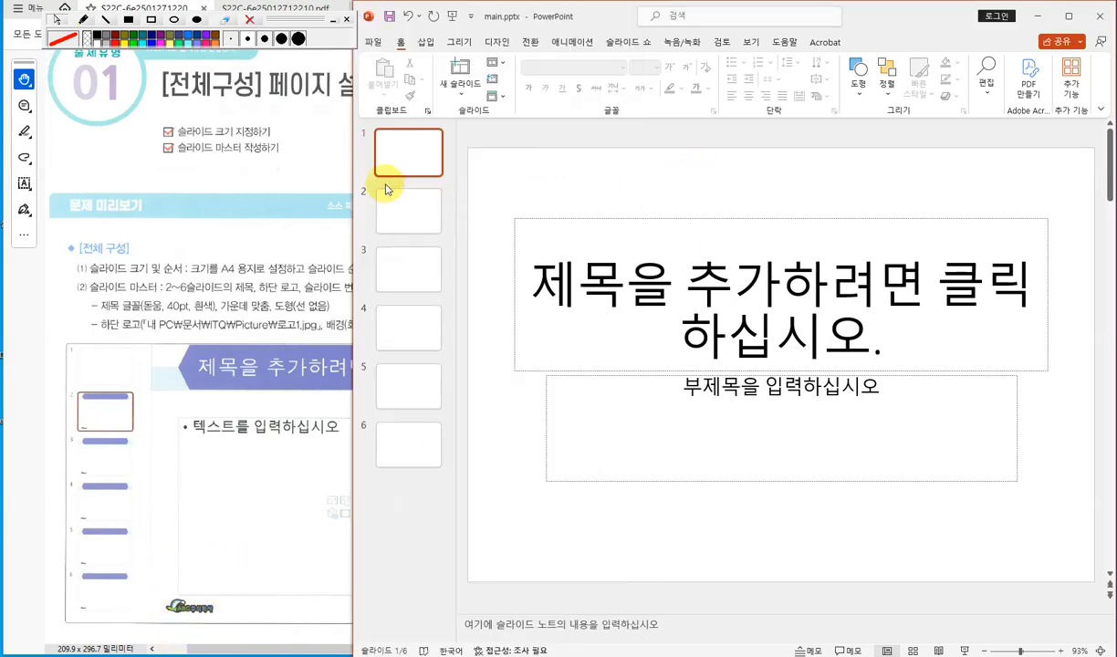
left_click_drag(353, 154, 278, 146)
left_click_drag(313, 19, 275, 13)
left_click(635, 186)
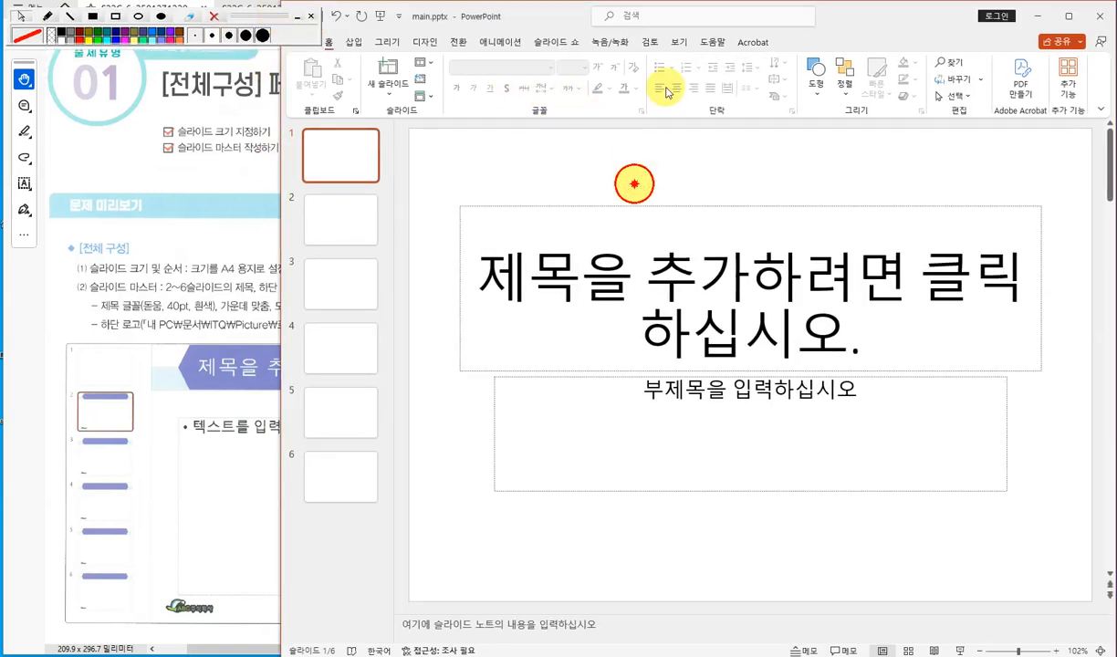
- Open the slide master view and select the Title and Content layout
left_click(678, 42)
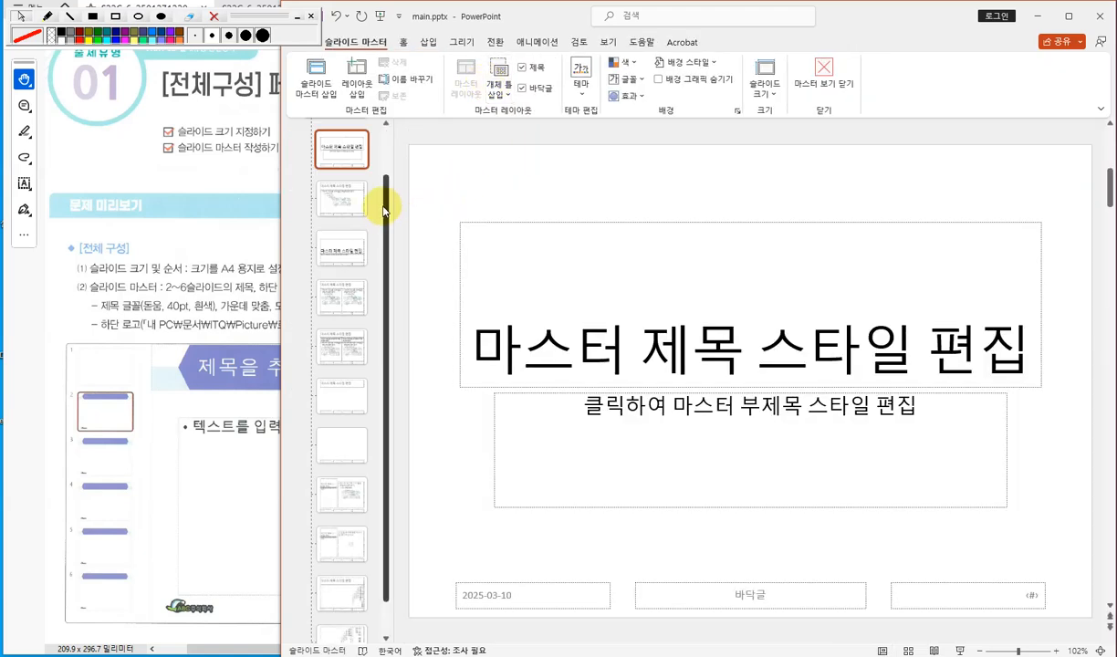
left_click_drag(382, 210, 381, 139)
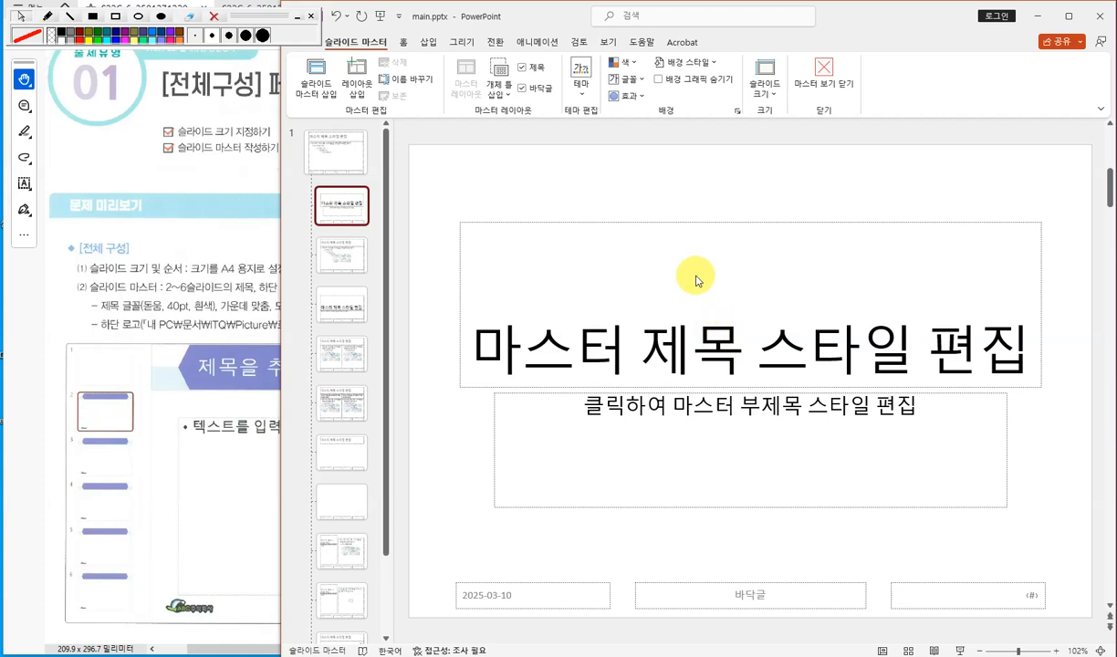
left_click(336, 165)
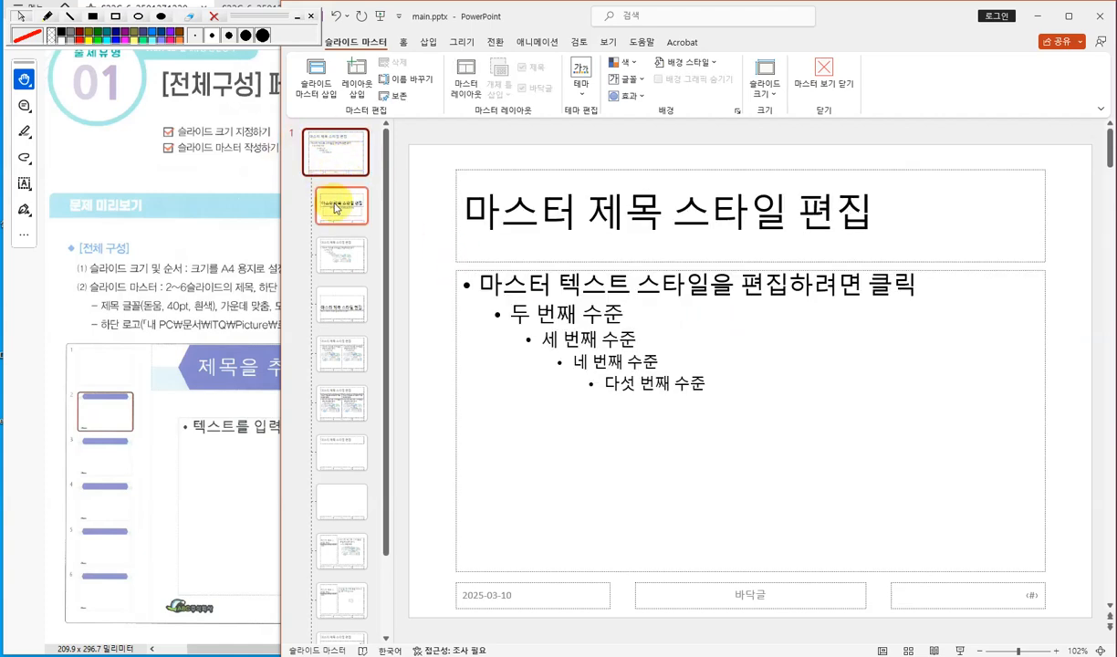
left_click(343, 252)
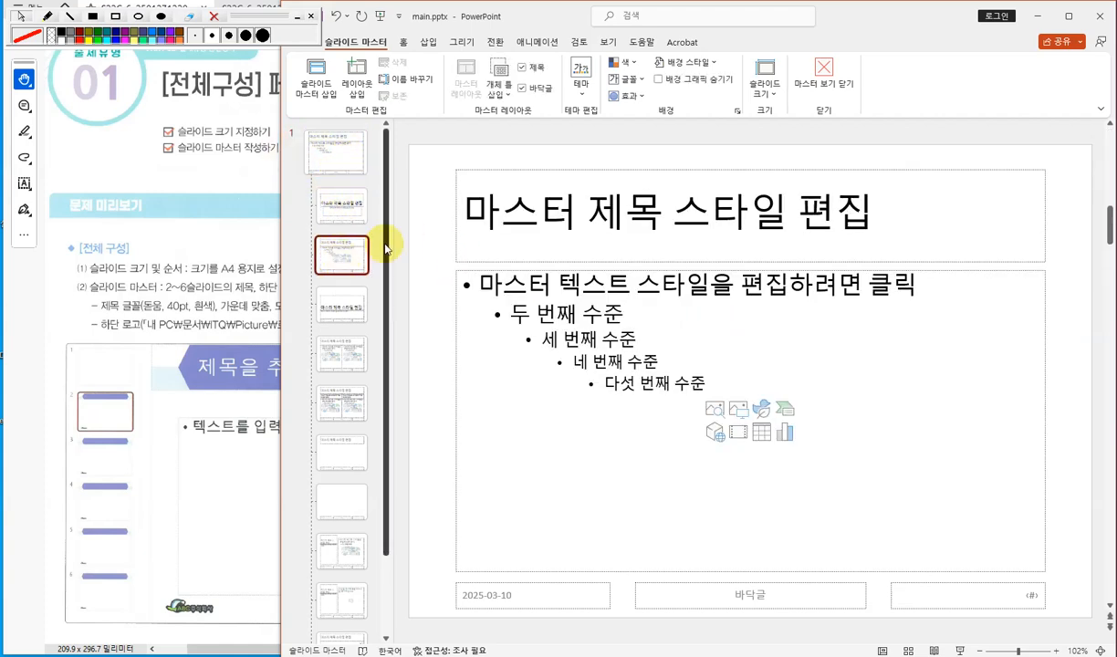
mouse_move(386, 165)
left_mouse_down()
mouse_move(386, 274)
mouse_move(392, 127)
left_mouse_up()
left_click(313, 150)
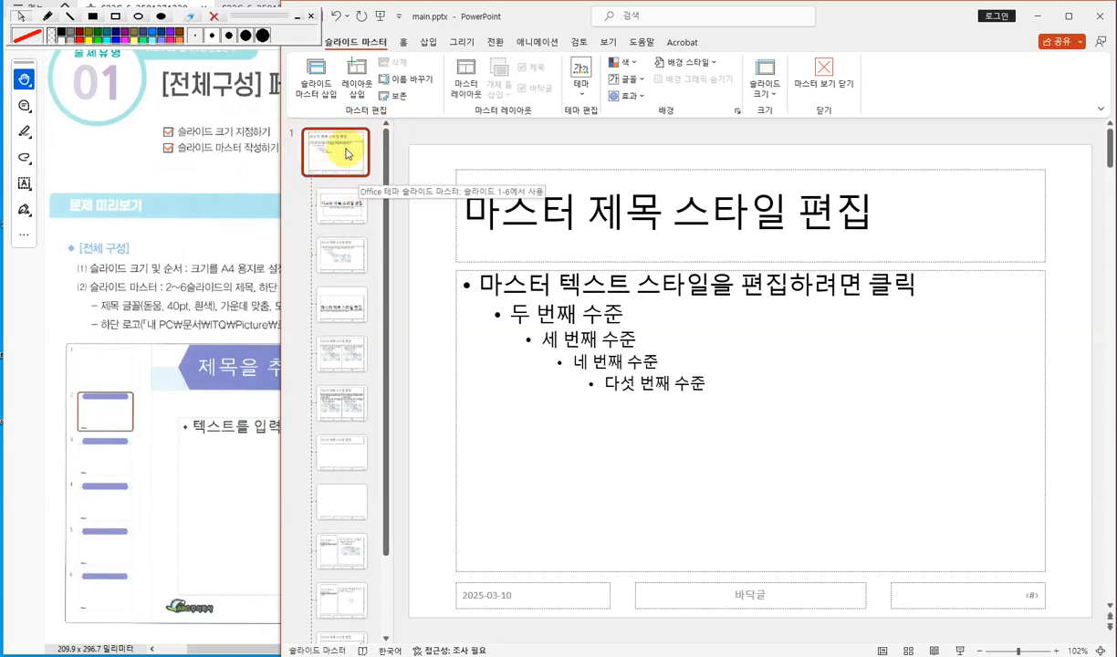
left_click(326, 253)
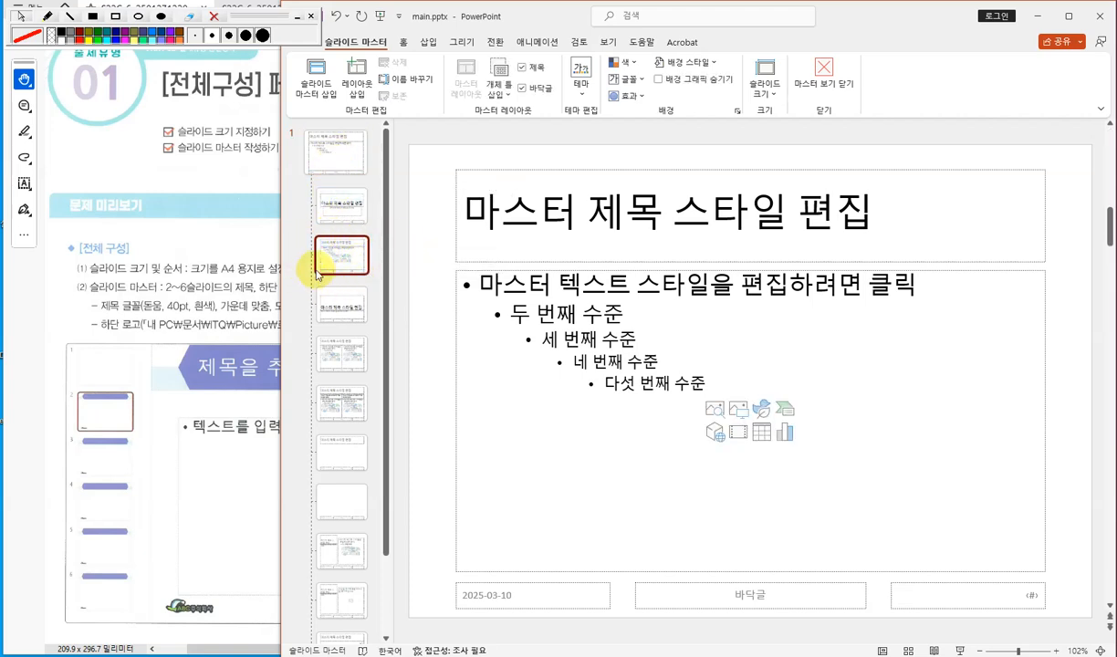
- Move the Title and Content layout's title placeholder down to the middle of the slide
left_click(530, 174)
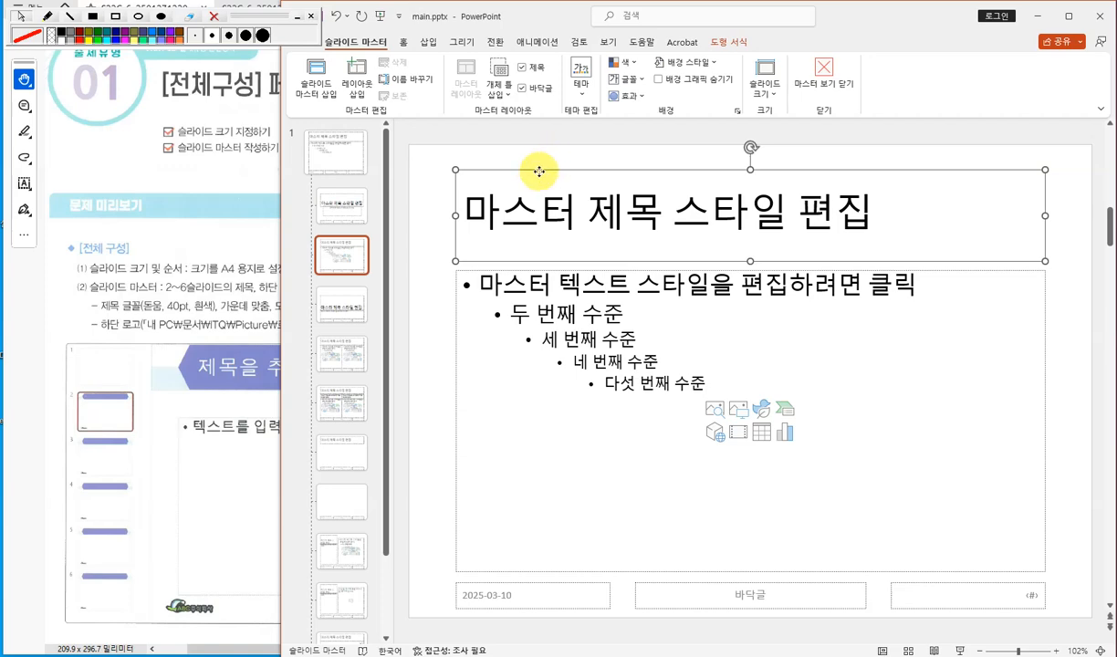
left_click_drag(540, 172, 494, 283)
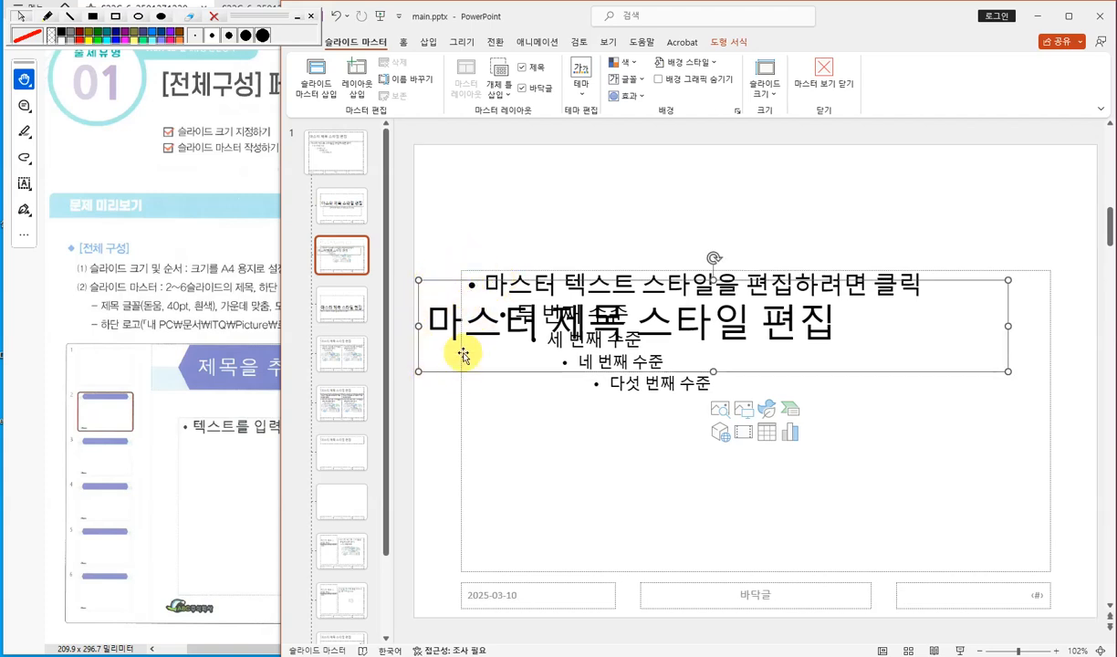
left_click(488, 213)
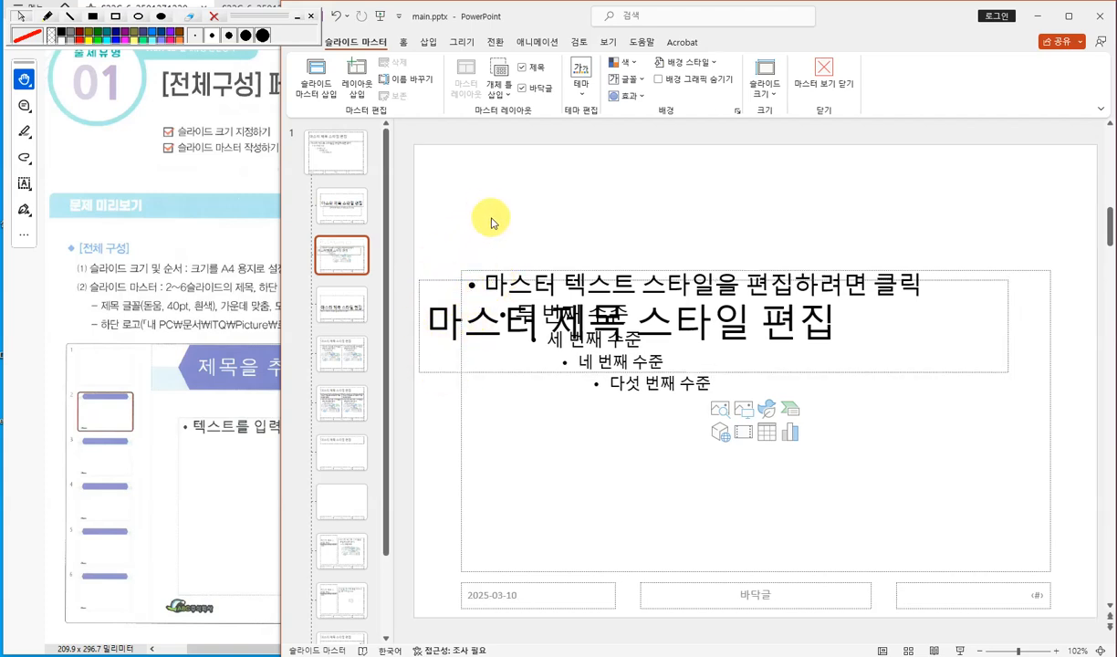
left_click(538, 376)
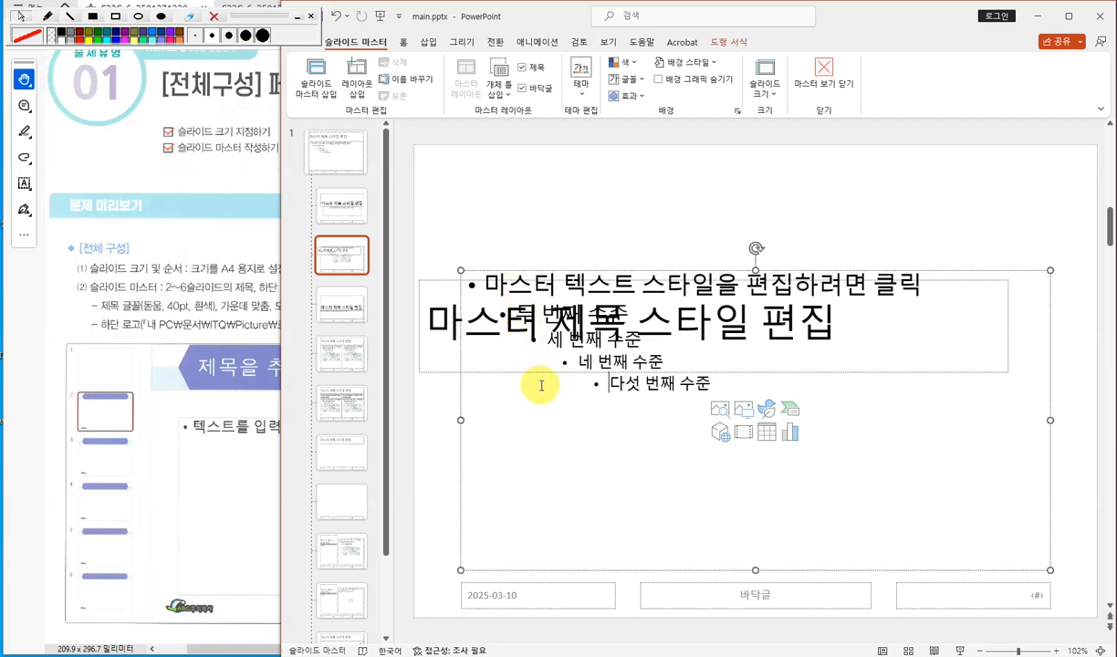
left_click(436, 281)
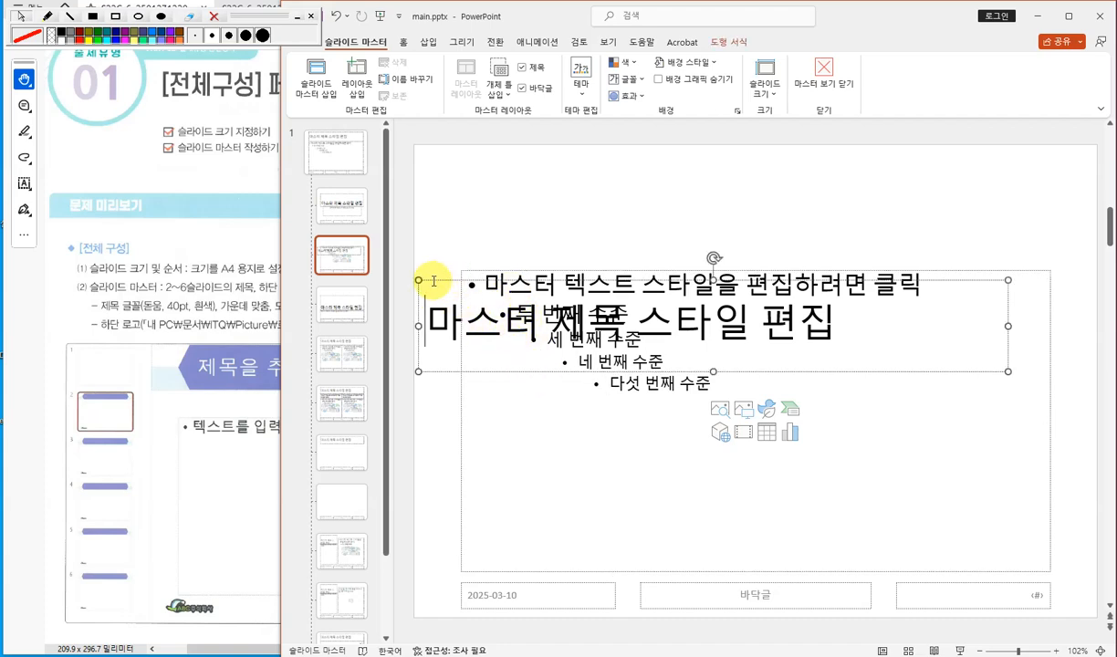
left_click(532, 176)
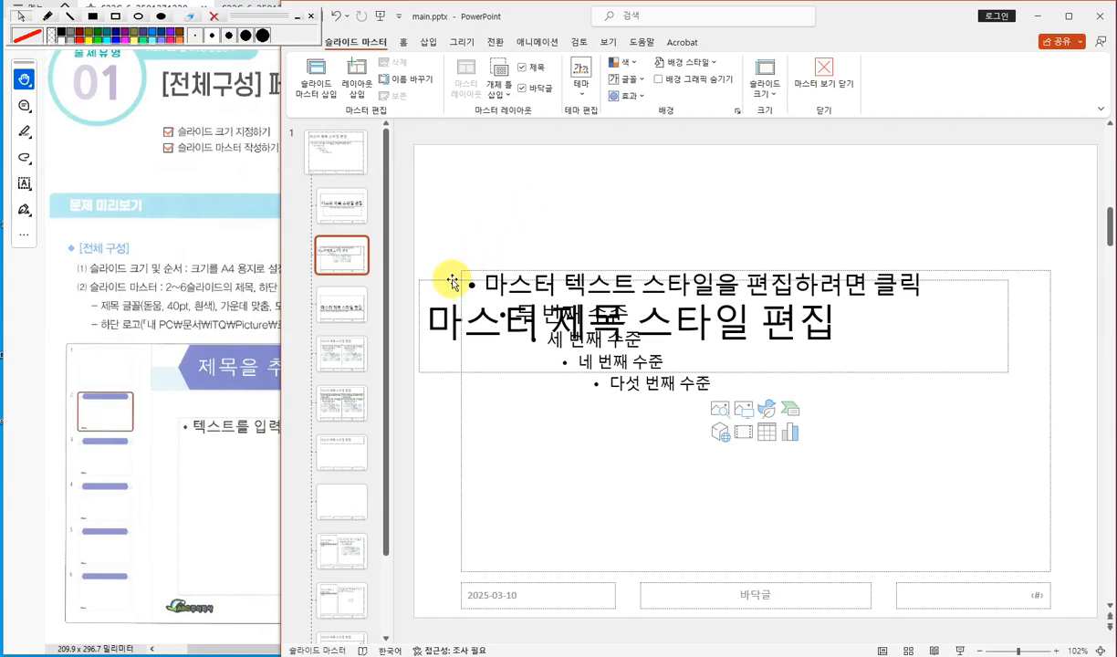
mouse_move(447, 283)
left_mouse_down()
mouse_move(497, 184)
mouse_move(440, 288)
left_mouse_up()
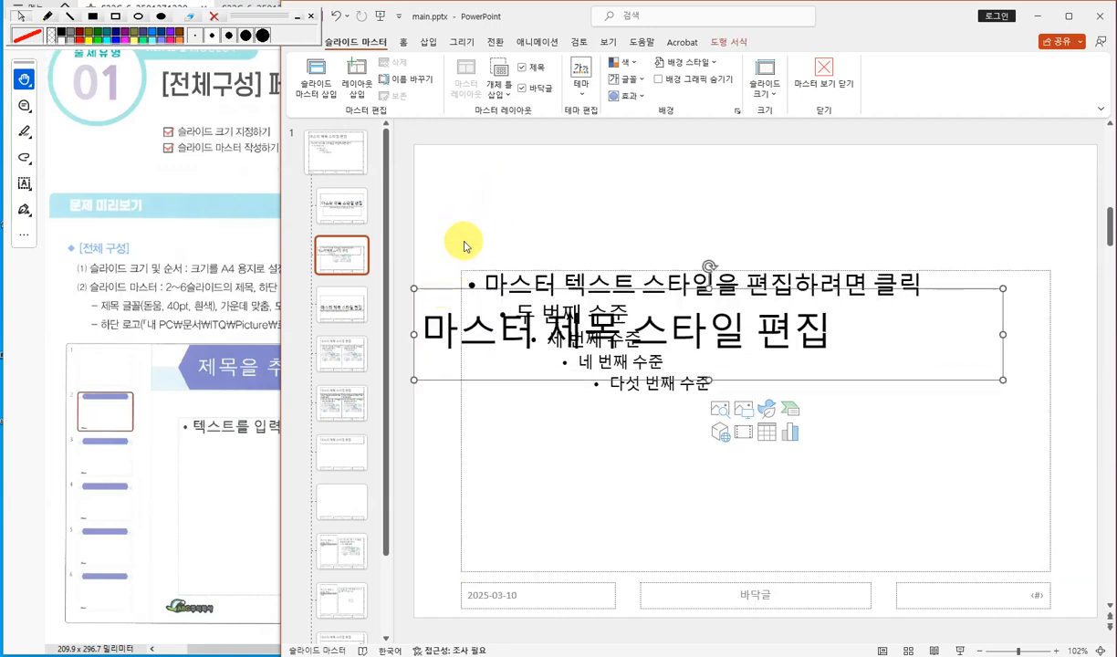
left_click(484, 194)
left_click_drag(410, 141, 1045, 230)
- Examine the title banner shape shown in the instruction preview
left_click(267, 196)
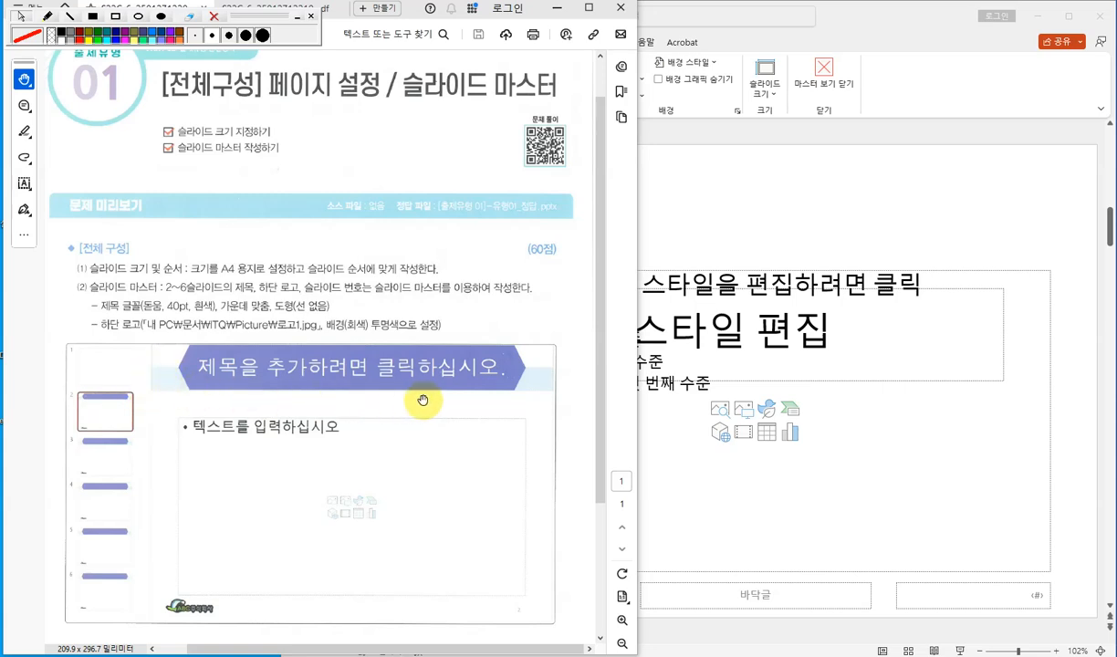
left_click(116, 16)
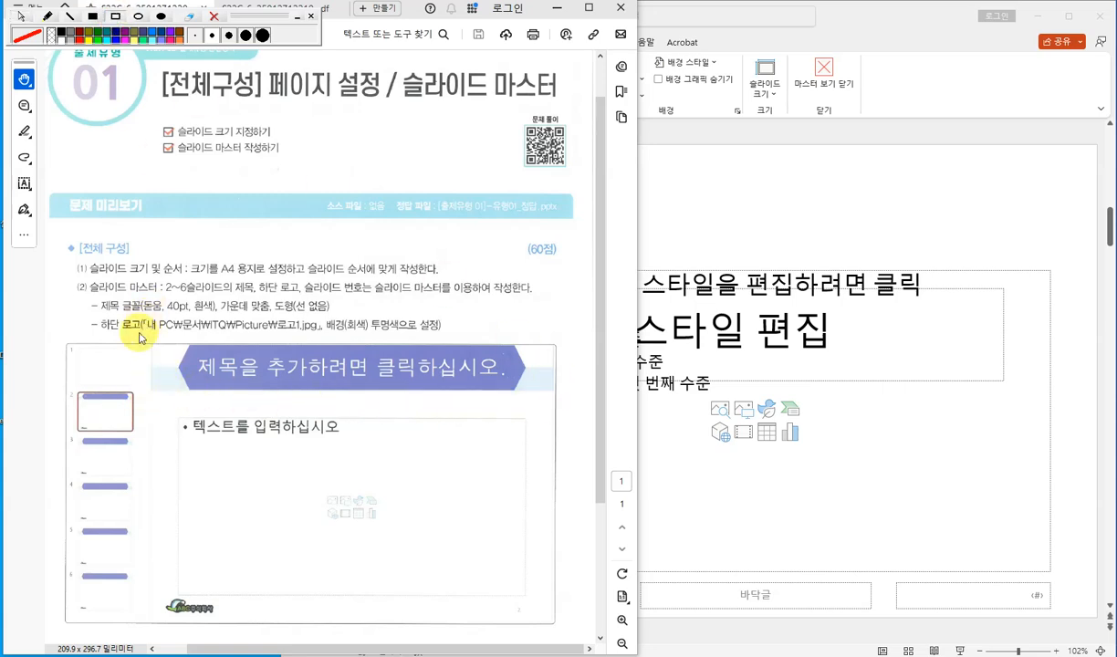
mouse_move(153, 369)
left_mouse_down()
mouse_move(429, 401)
mouse_move(561, 398)
mouse_move(555, 392)
left_mouse_up()
left_click(69, 17)
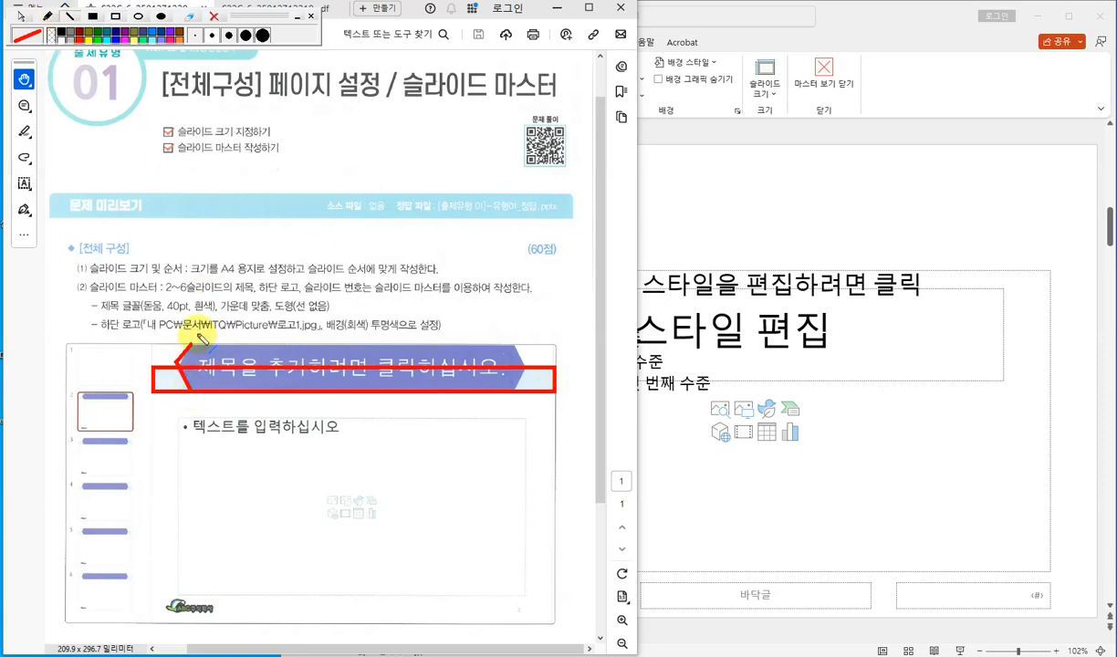
left_click_drag(199, 345, 504, 344)
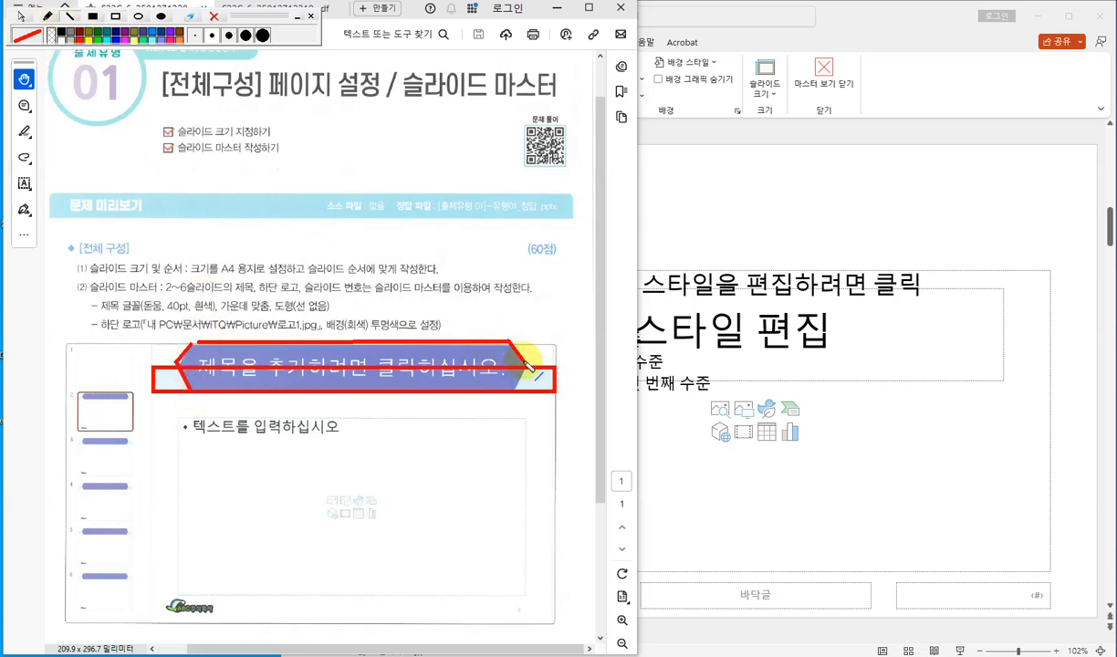
left_click(214, 17)
left_click(20, 15)
left_click(702, 180)
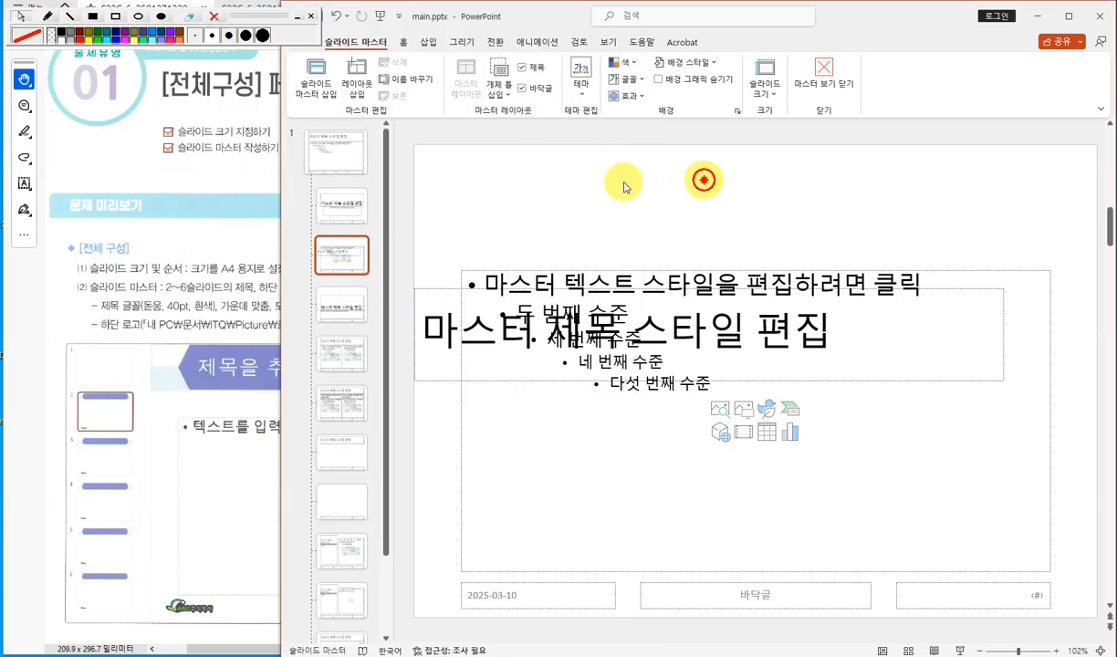
- Draw a full-width rectangle across the top of the layout, about 1.26 cm tall and 27.52 cm wide
left_click(428, 42)
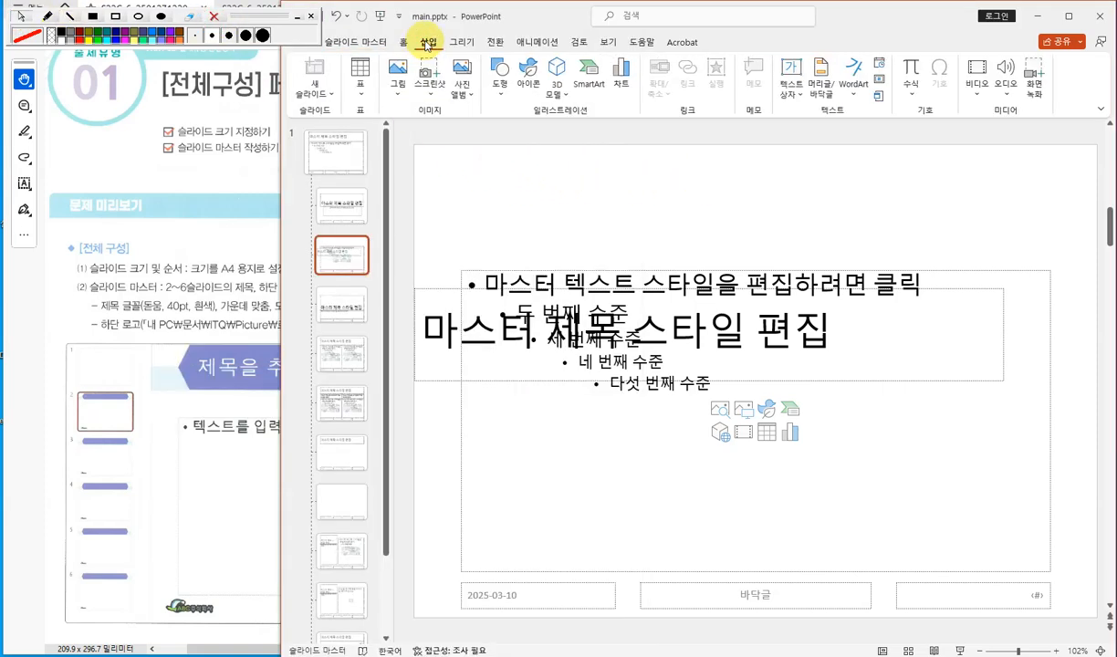
left_click(498, 88)
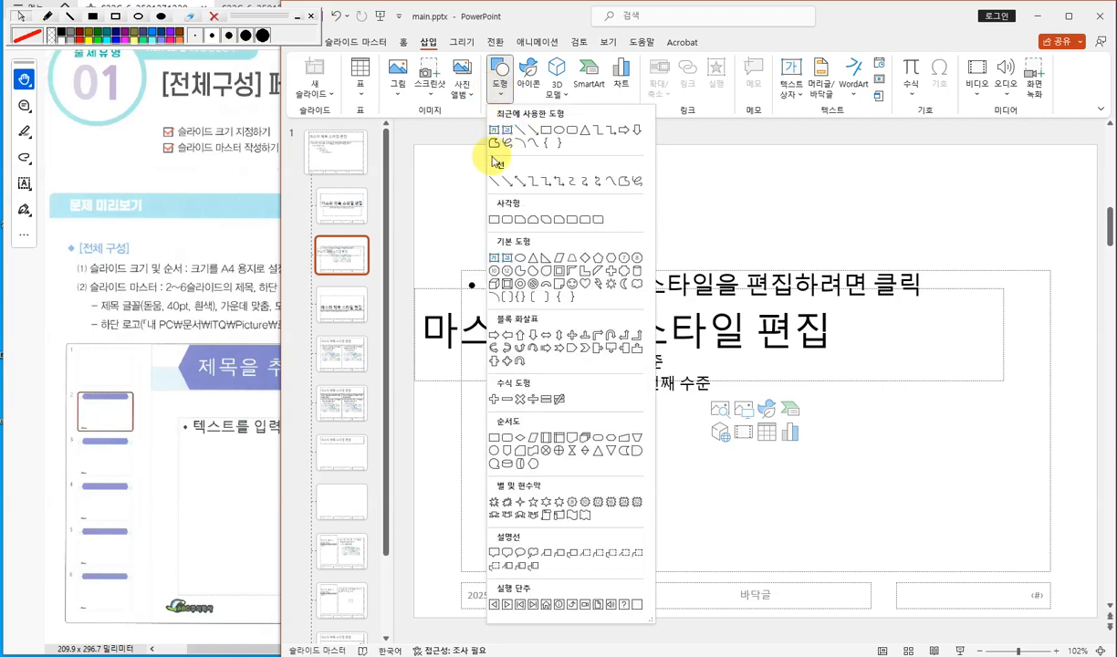
left_click(494, 220)
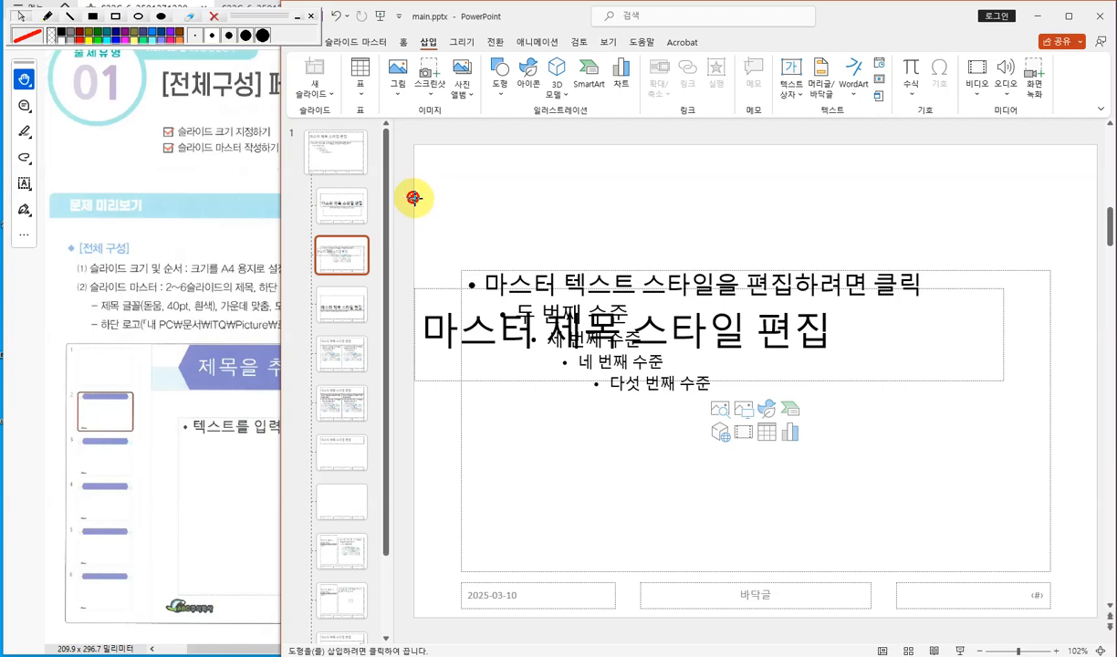
left_click_drag(413, 197, 1097, 228)
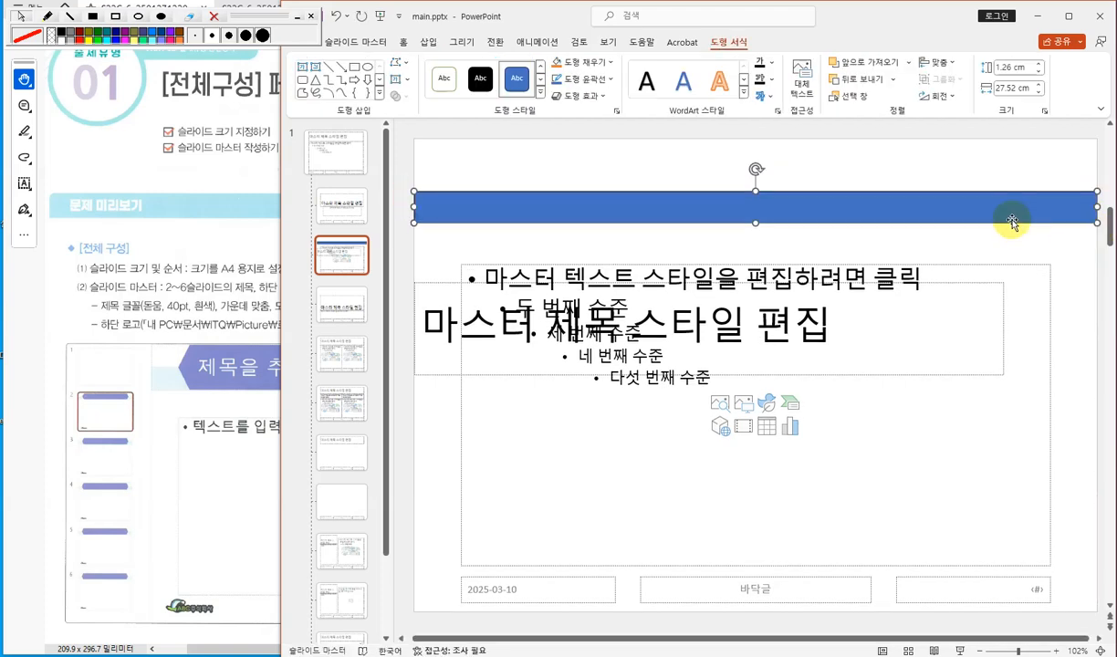
- Fill the top rectangle with a light blue theme colour and set it to no outline
left_click(678, 163)
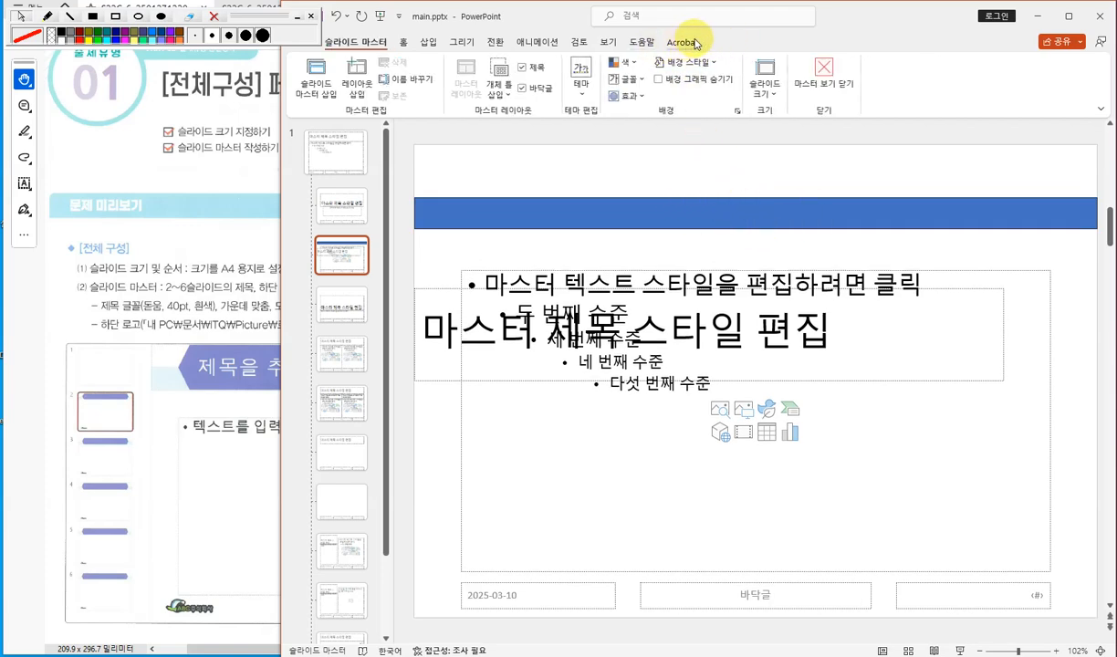
left_click(744, 194)
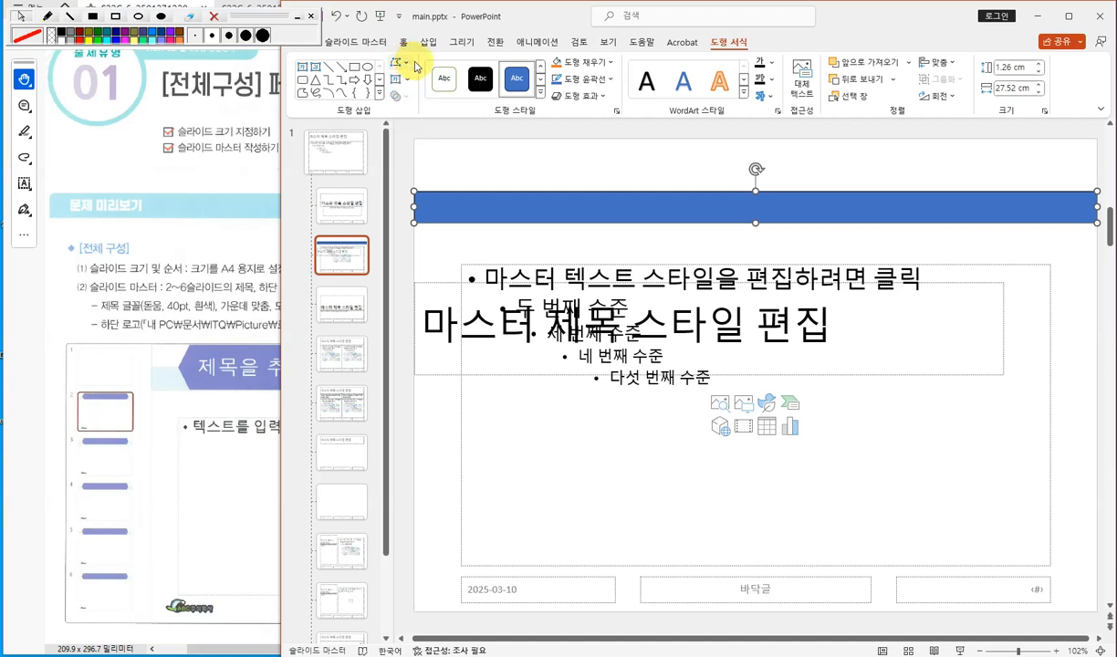
left_click(598, 62)
left_click(591, 61)
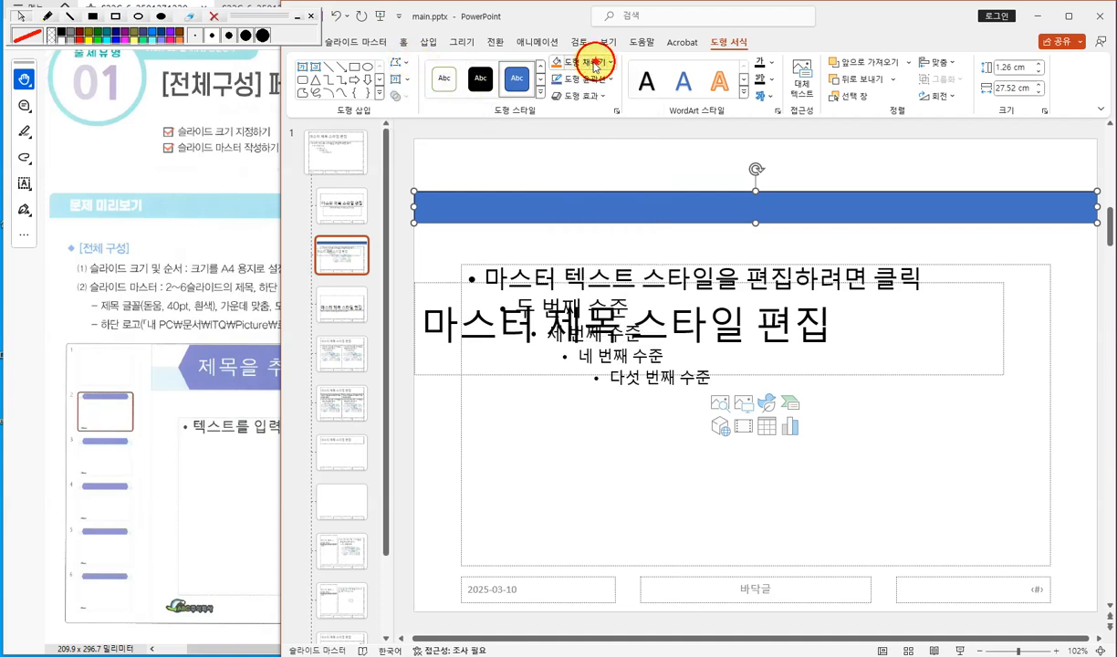
left_click(590, 80)
left_click(590, 80)
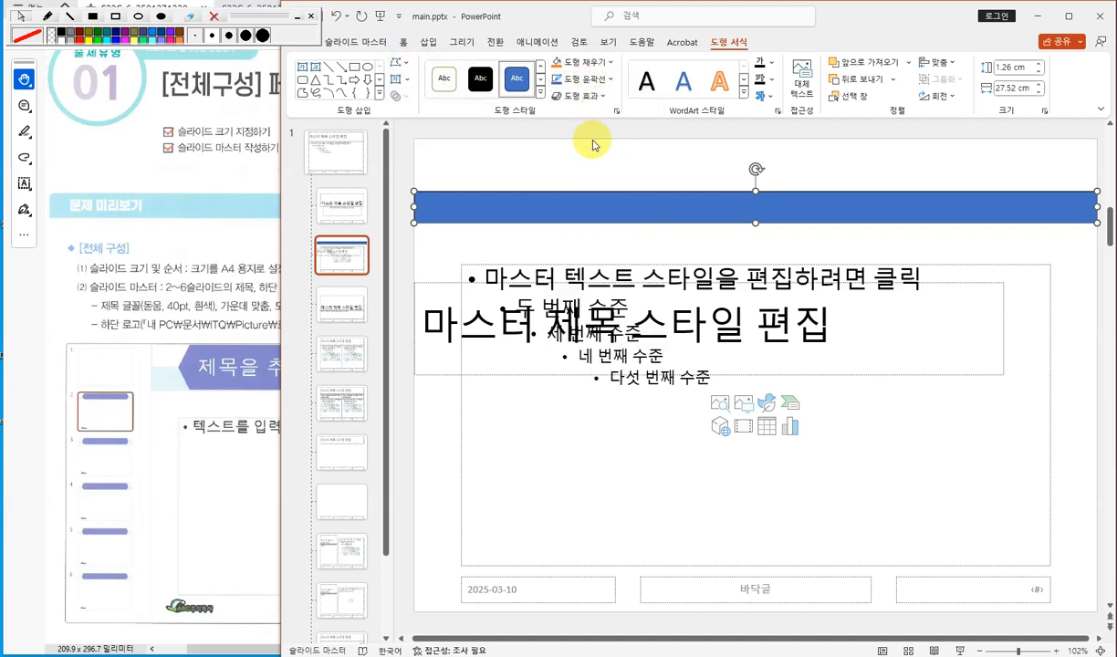
left_click(595, 62)
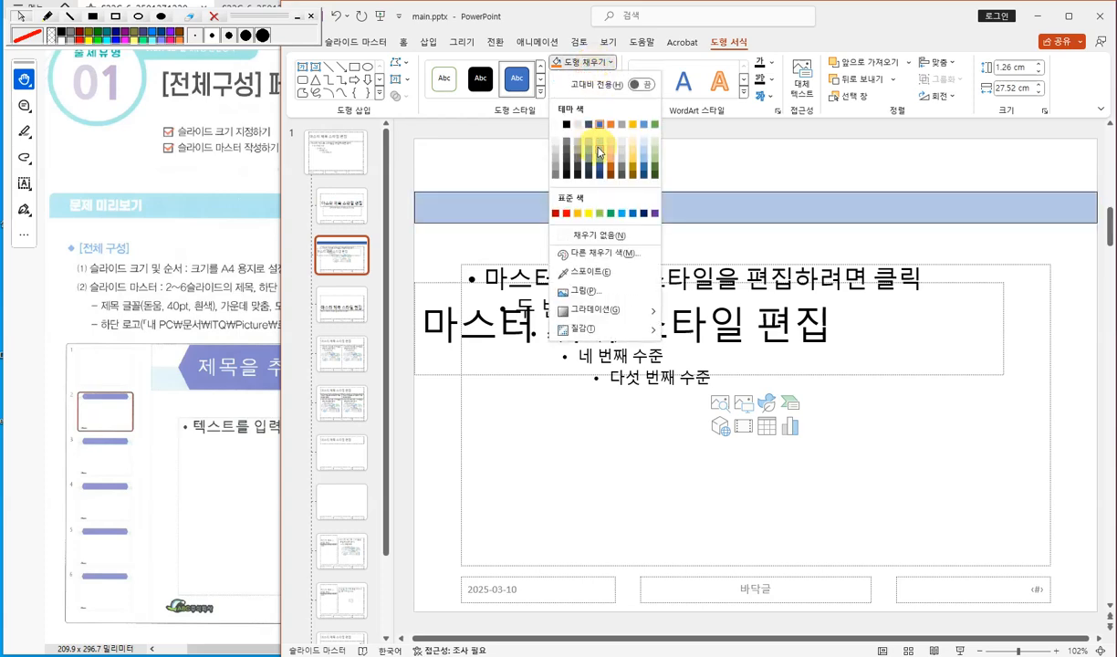
left_click(599, 153)
left_click(606, 81)
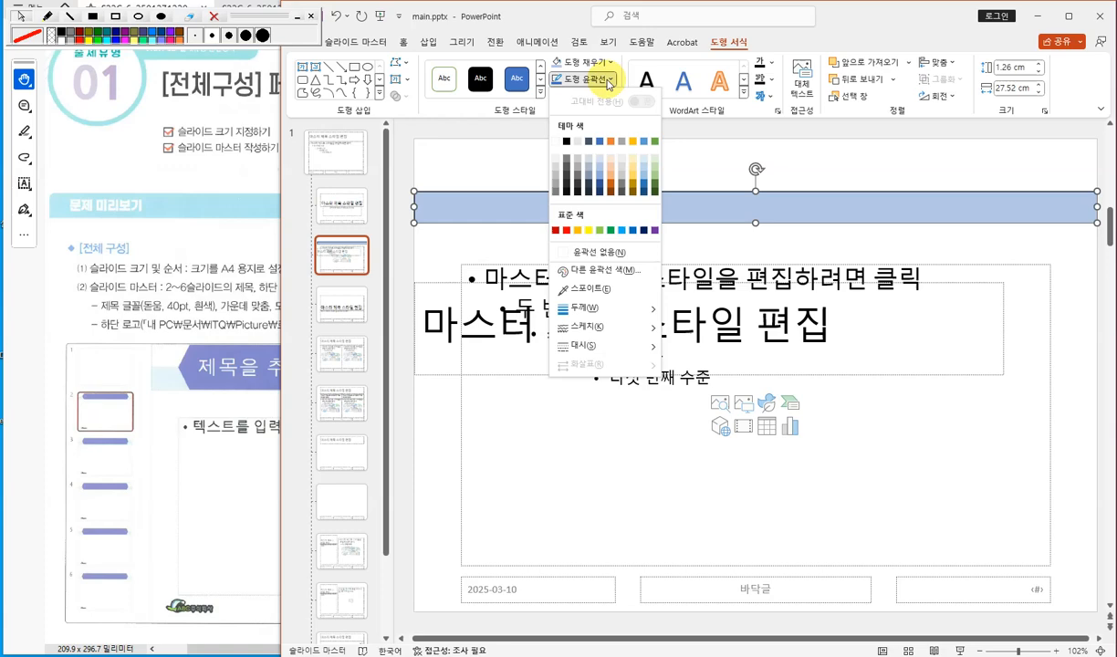
left_click(628, 250)
left_click(631, 162)
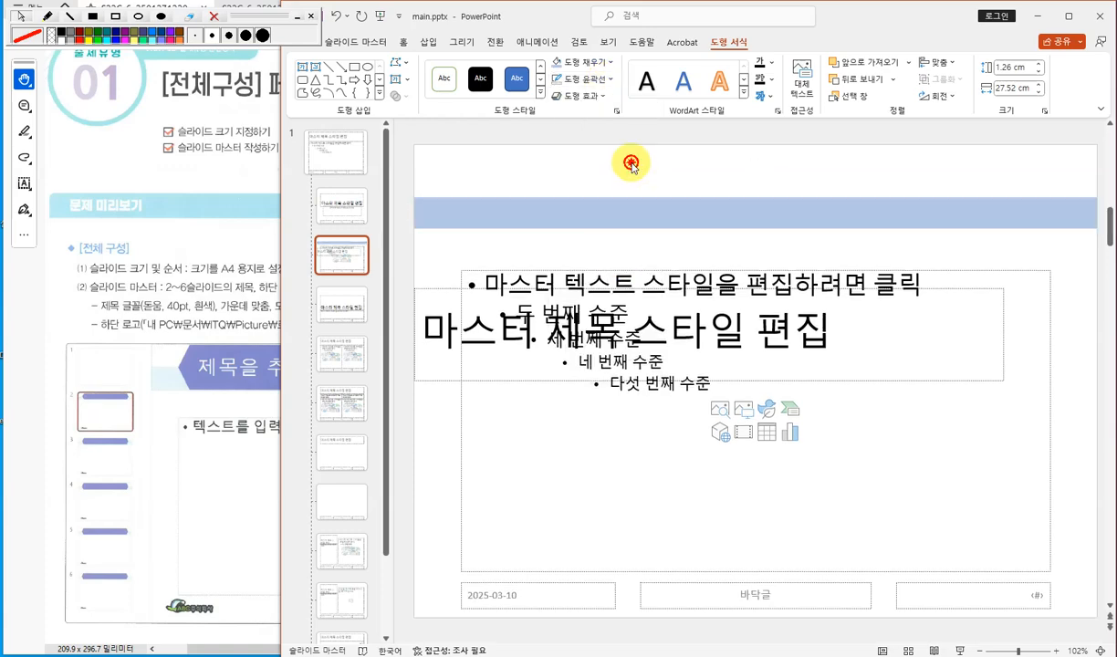
- Draw a hexagon across the top of the layout, about 3.38 cm tall and 23.73 cm wide
left_click(226, 443)
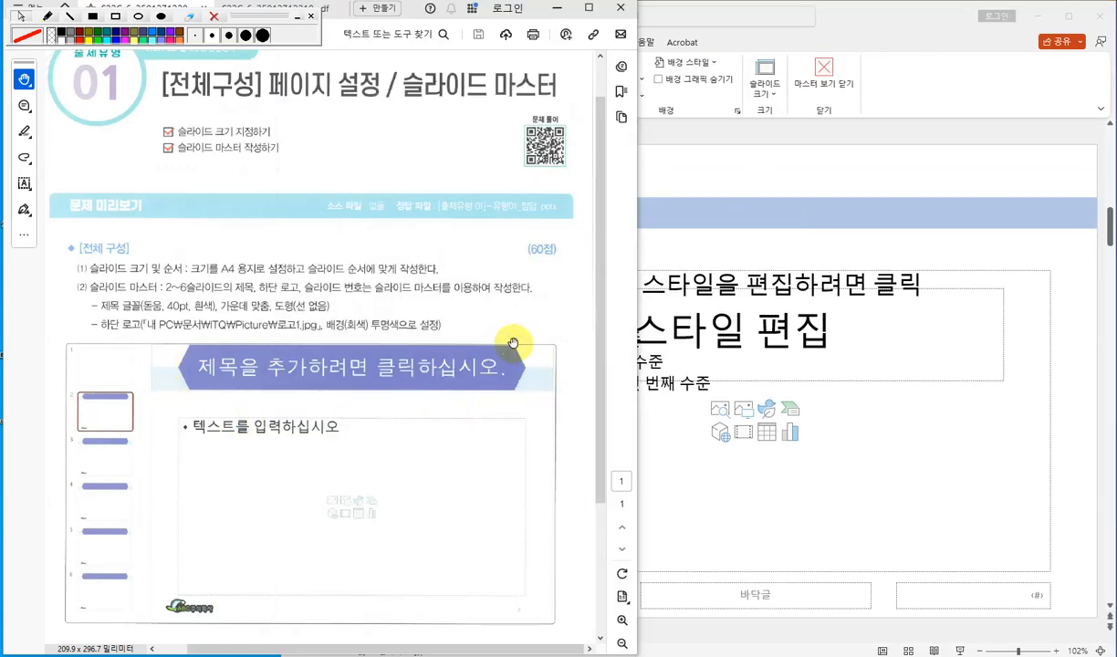
left_click(701, 153)
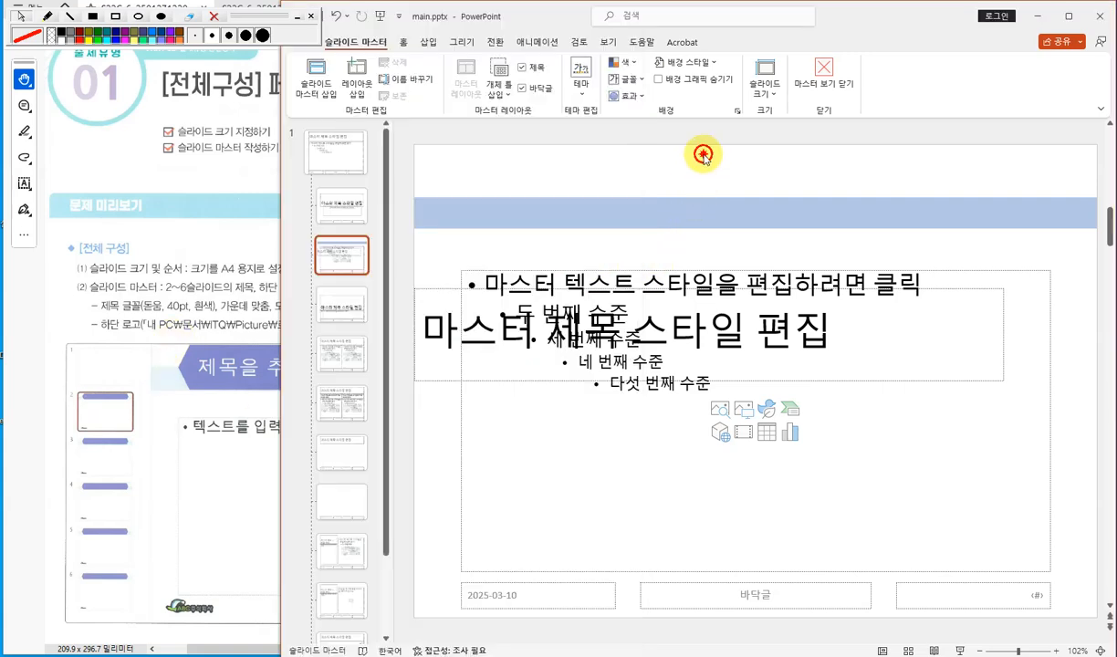
left_click(430, 43)
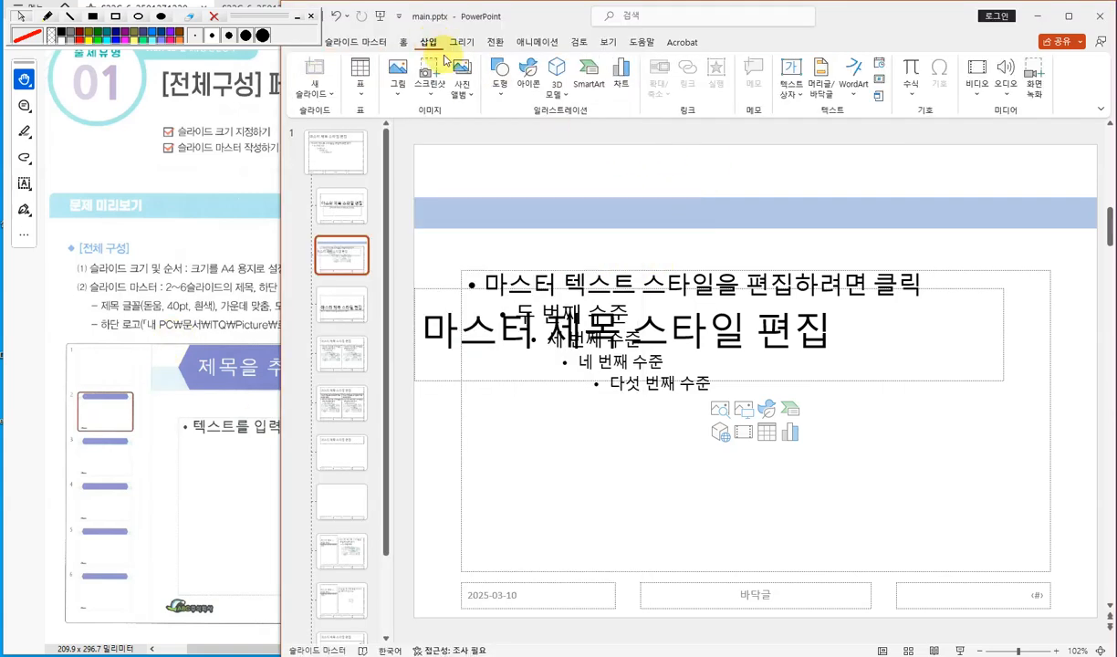
left_click(499, 93)
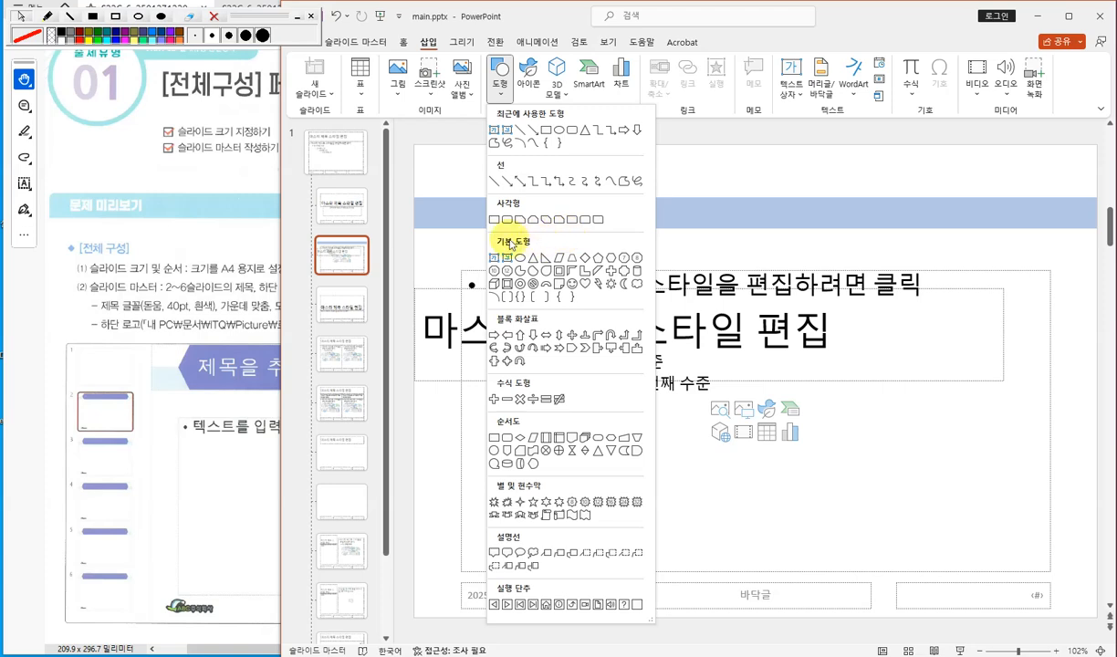
left_click(612, 259)
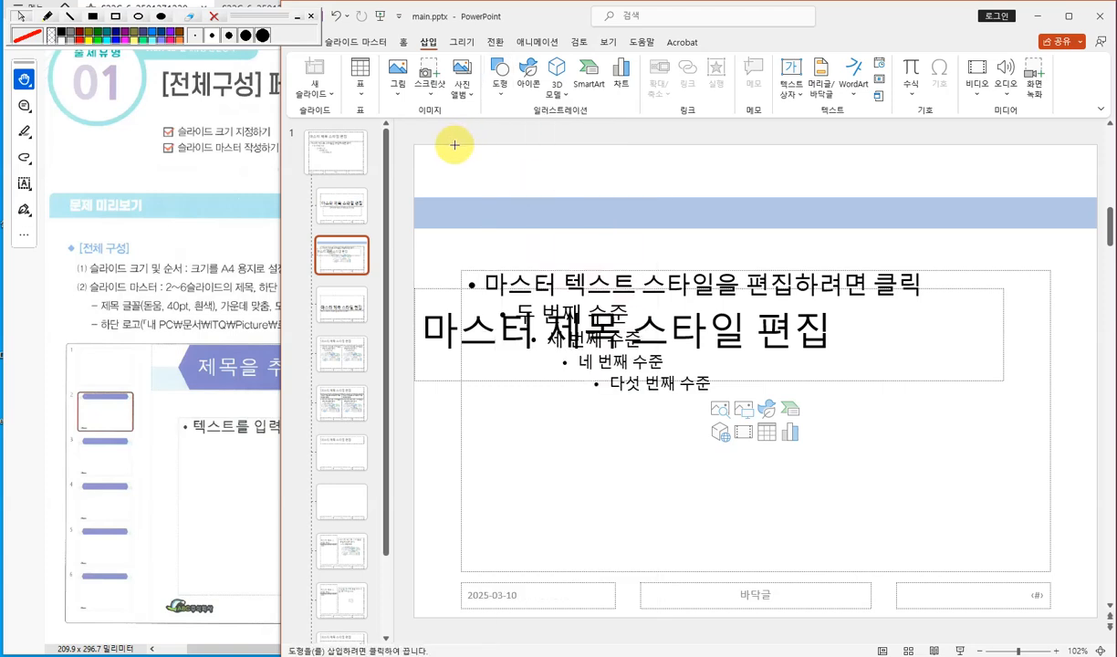
left_click_drag(455, 144, 1043, 225)
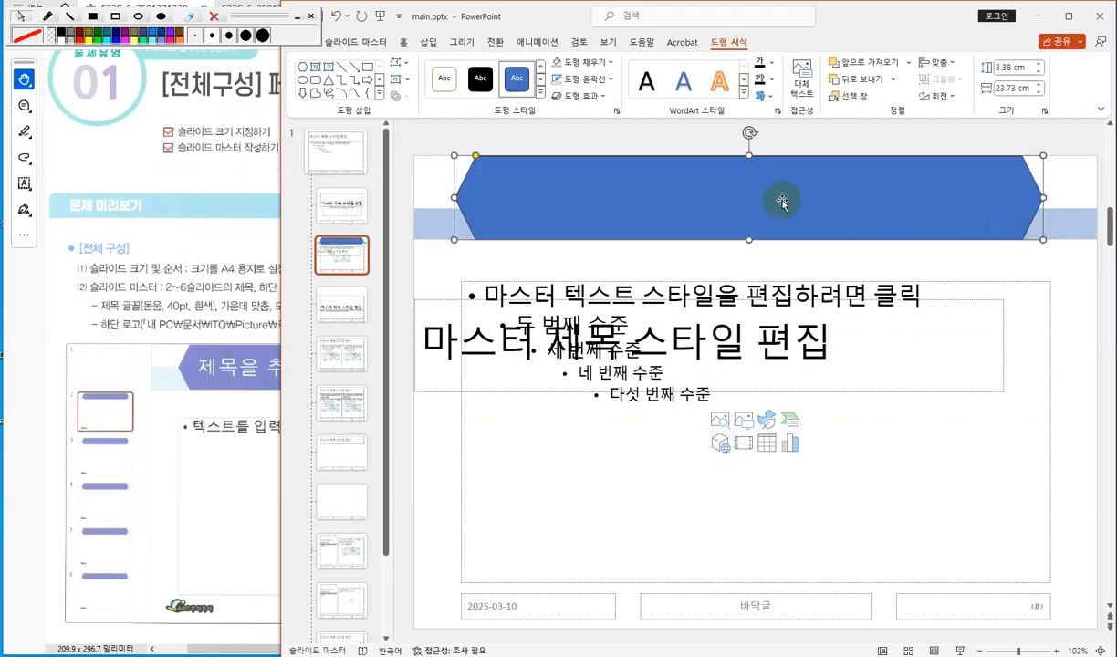
- Try to change the hexagon's fill to a light theme colour
left_click(597, 64)
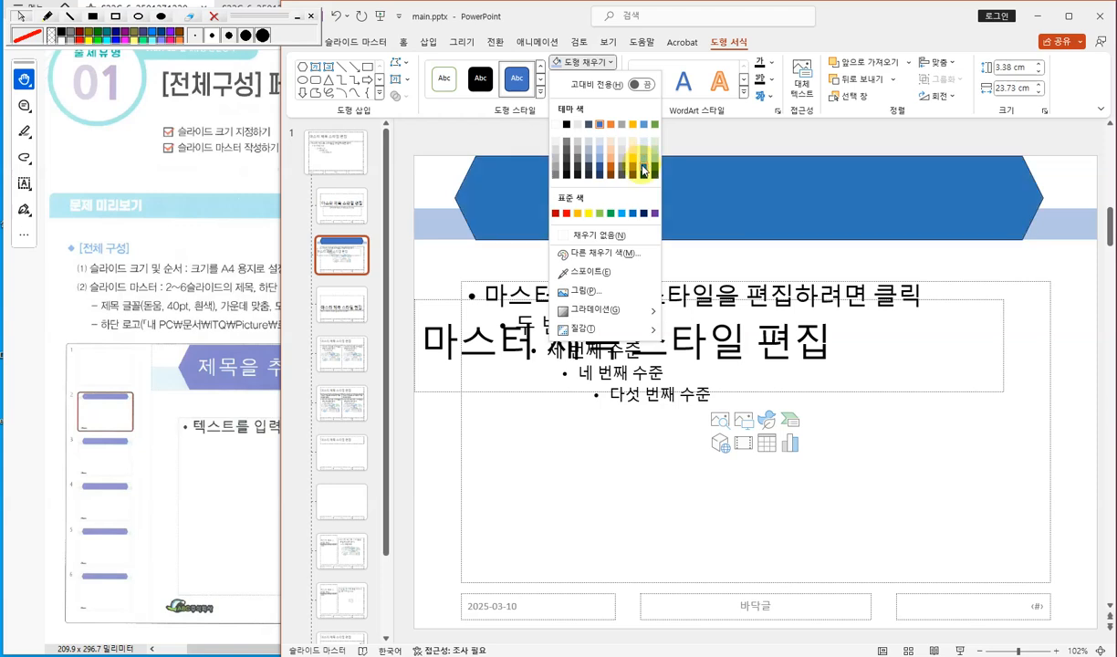
left_click(644, 165)
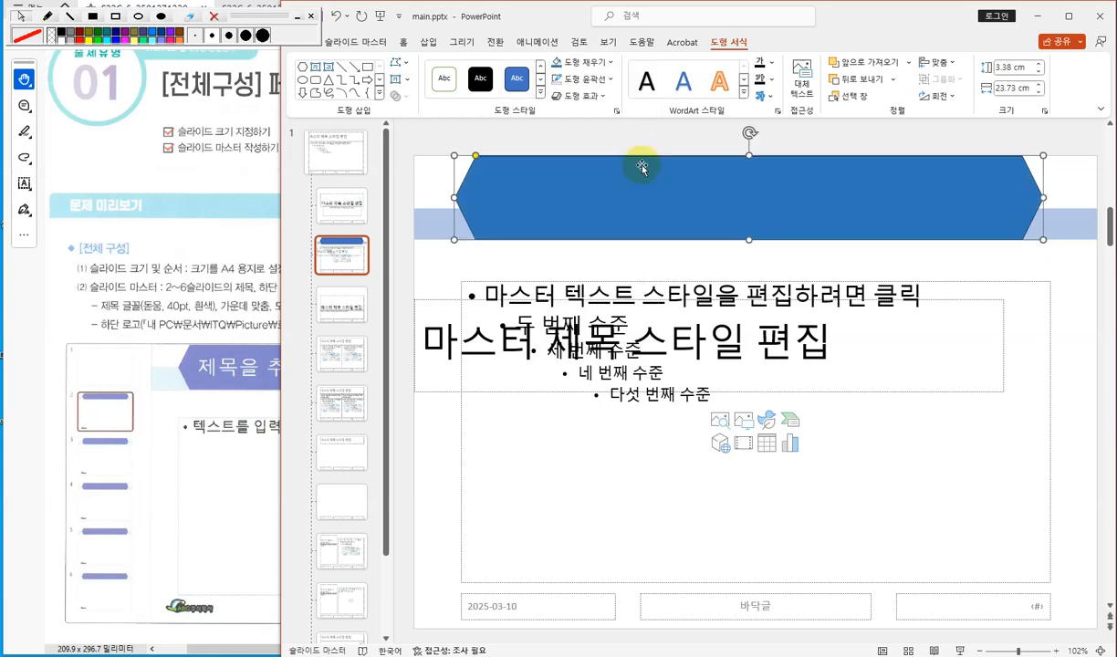
left_click(608, 64)
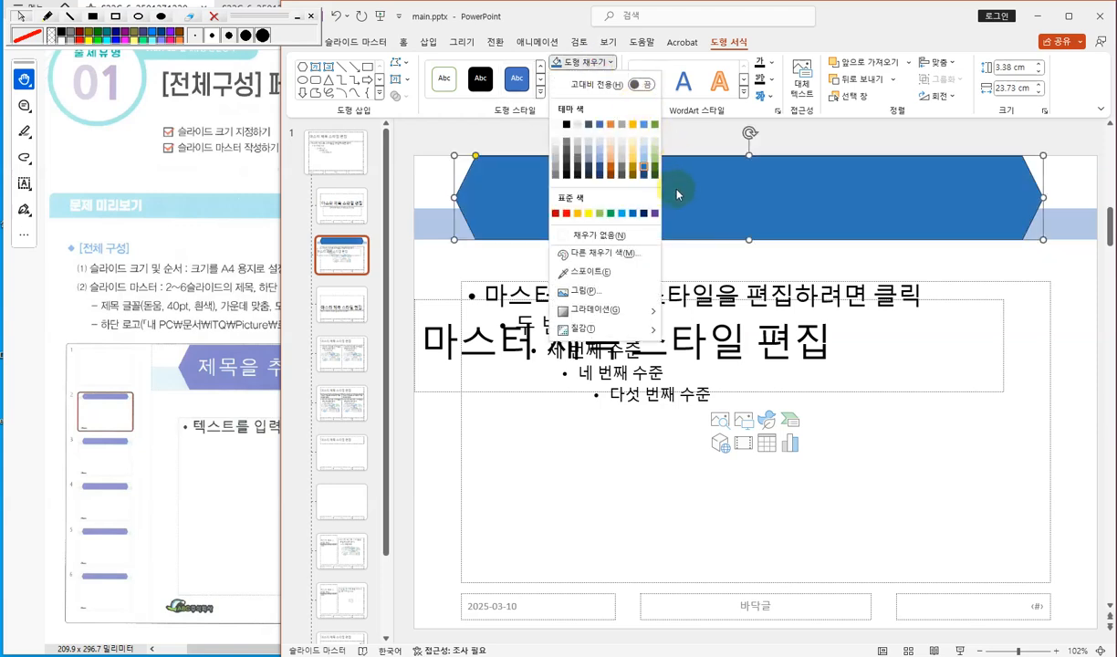
left_click(643, 163)
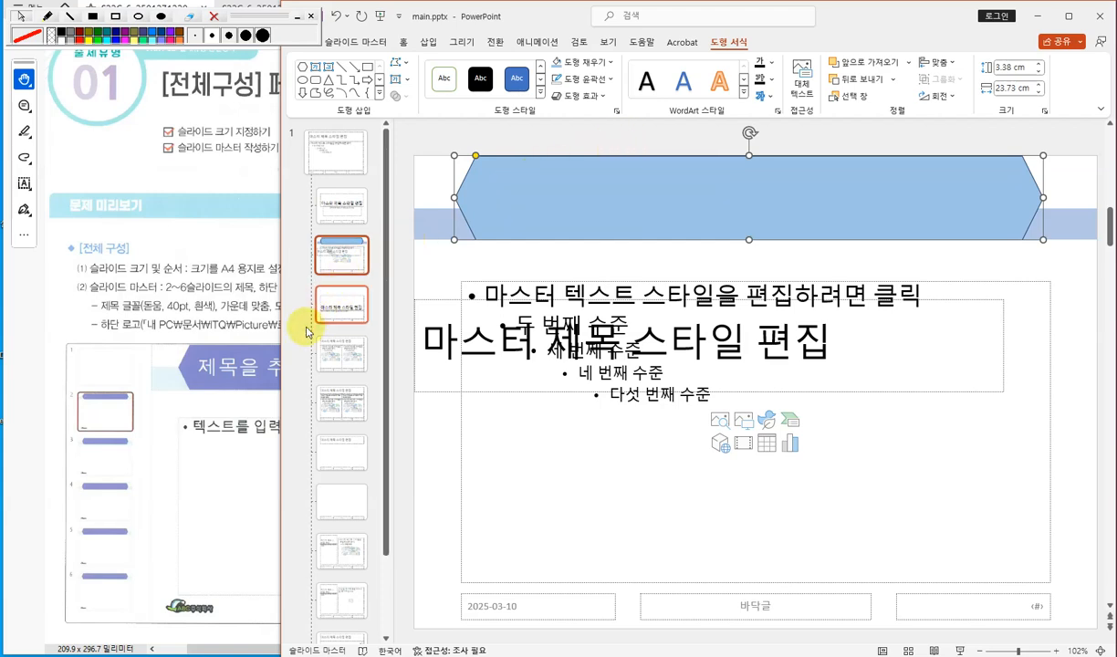
left_click(602, 63)
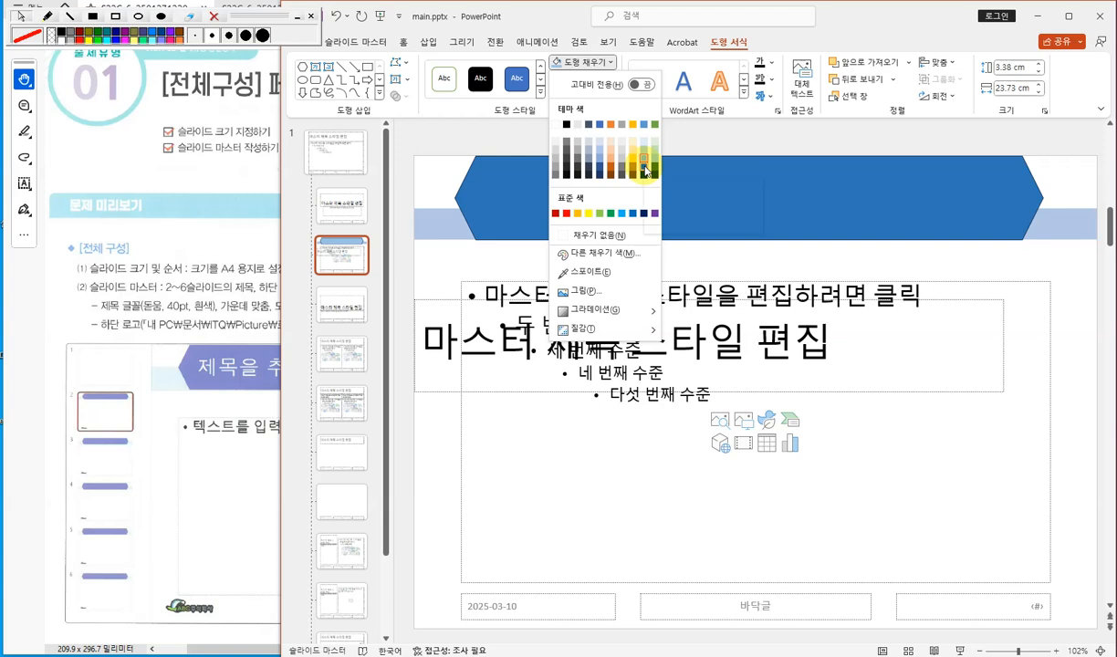
key("Escape")
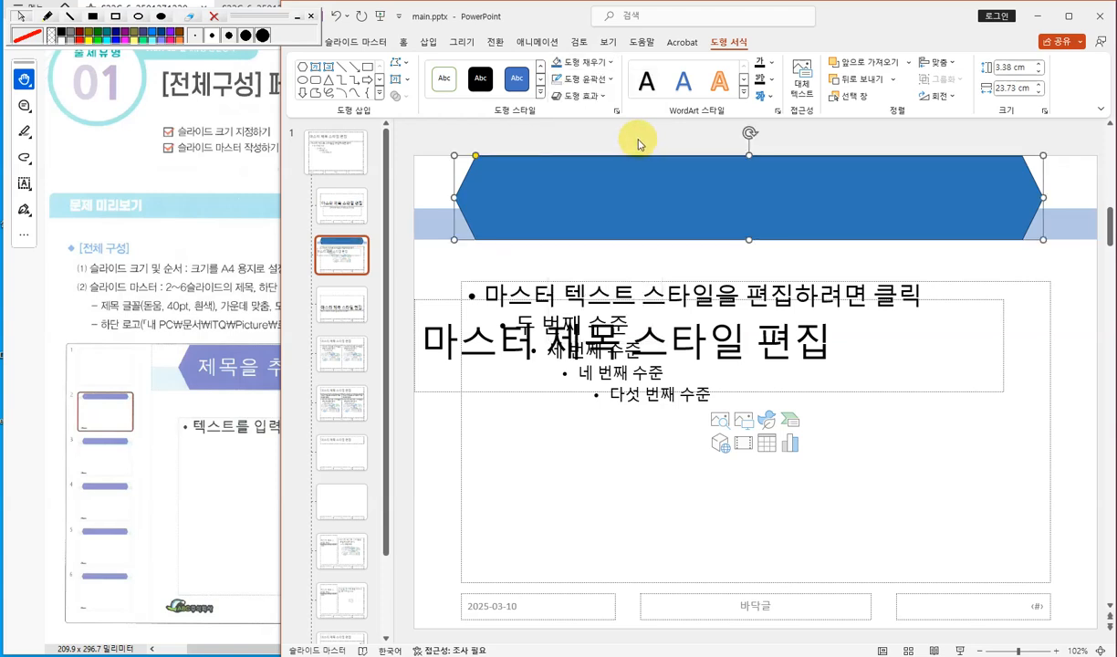
- Remove the hexagon's outline
left_click(609, 63)
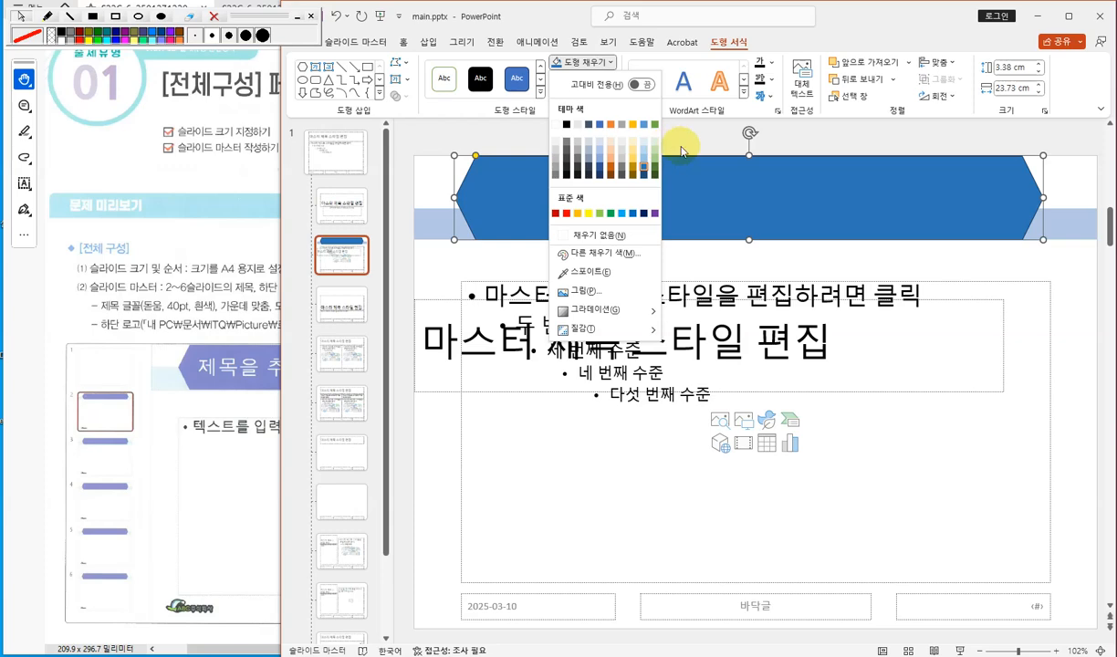
left_click(595, 81)
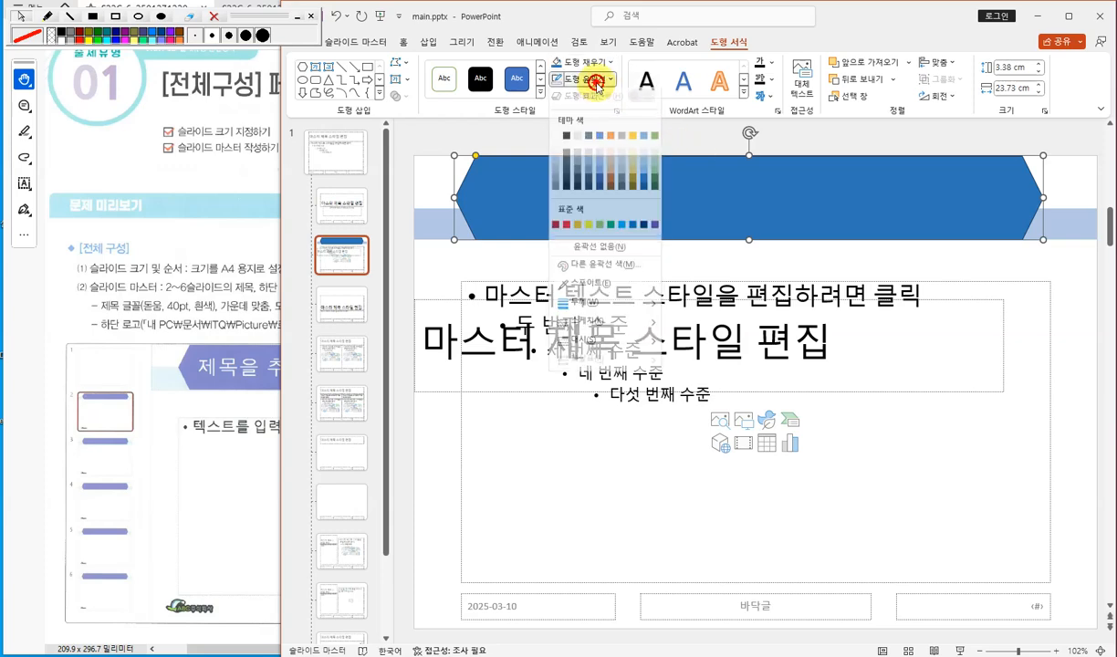
left_click(598, 246)
left_click(593, 149)
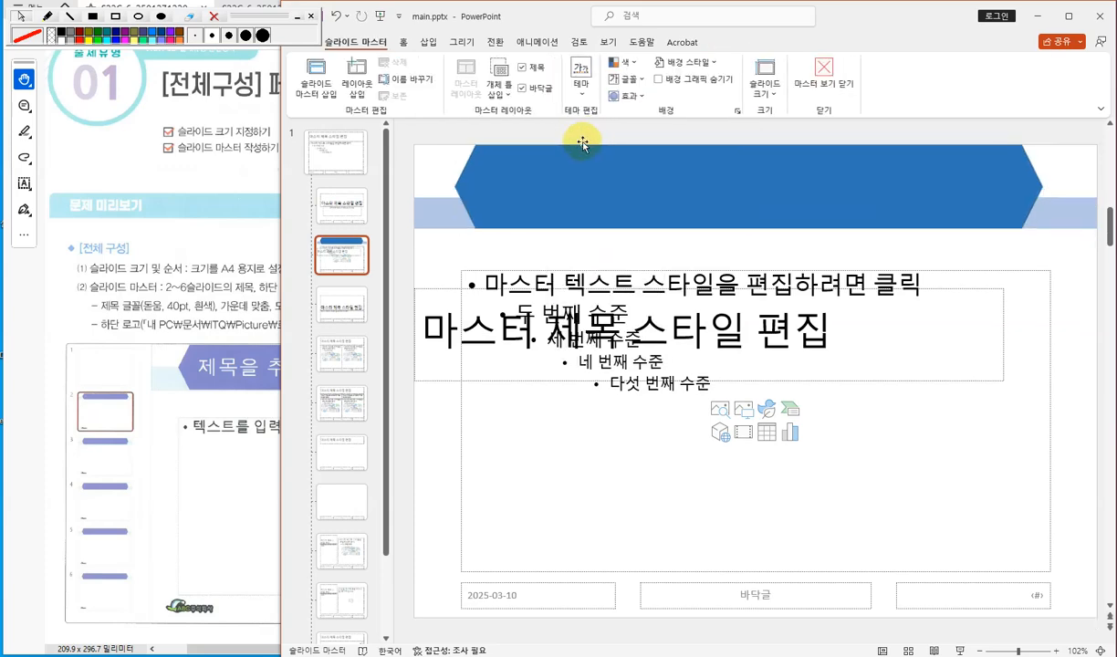
- Adjust the hexagon's position at the top of the layout
left_click(507, 191)
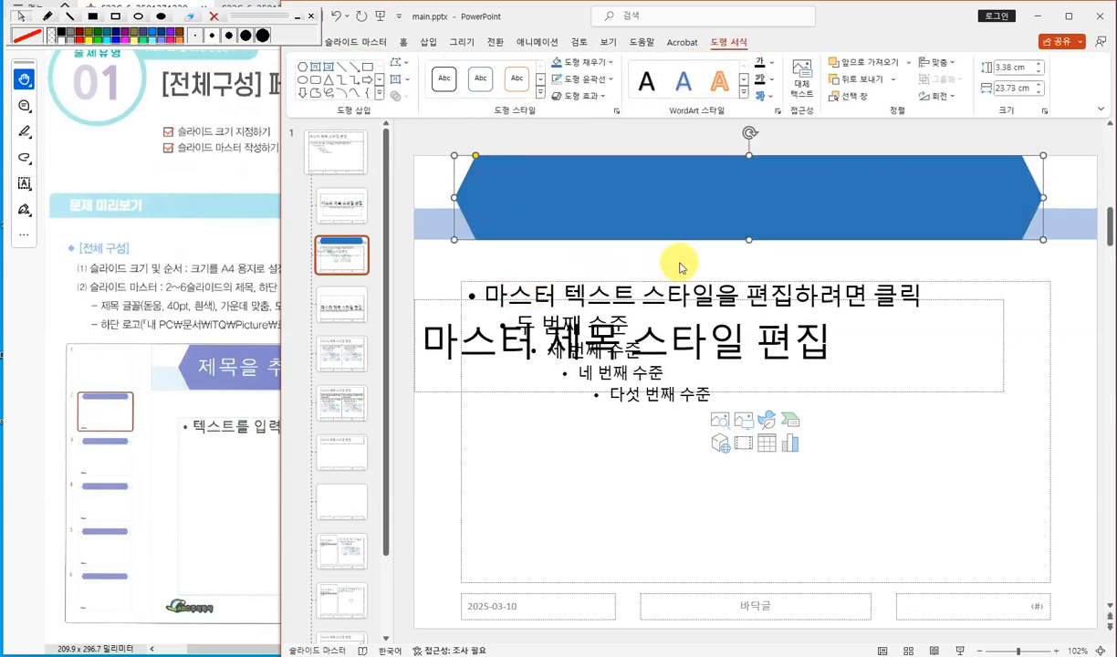
mouse_move(749, 240)
left_mouse_down()
mouse_move(749, 258)
mouse_move(752, 241)
left_mouse_up()
mouse_move(767, 196)
left_mouse_down()
mouse_move(781, 218)
mouse_move(780, 188)
left_mouse_up()
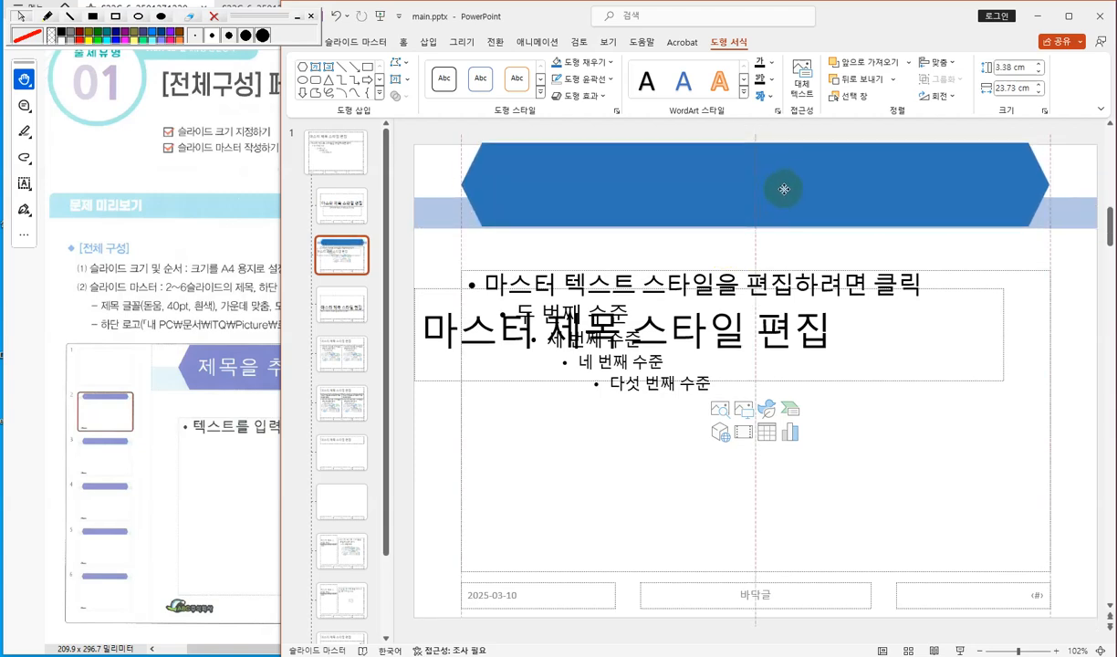
left_click(452, 258)
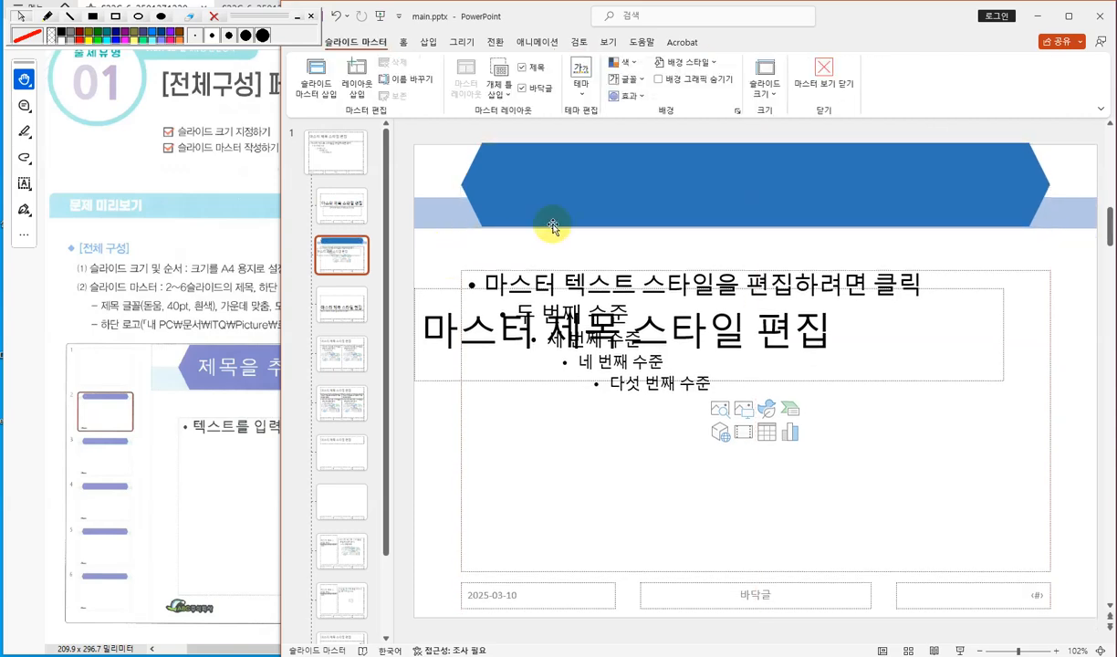
left_click_drag(625, 195, 628, 207)
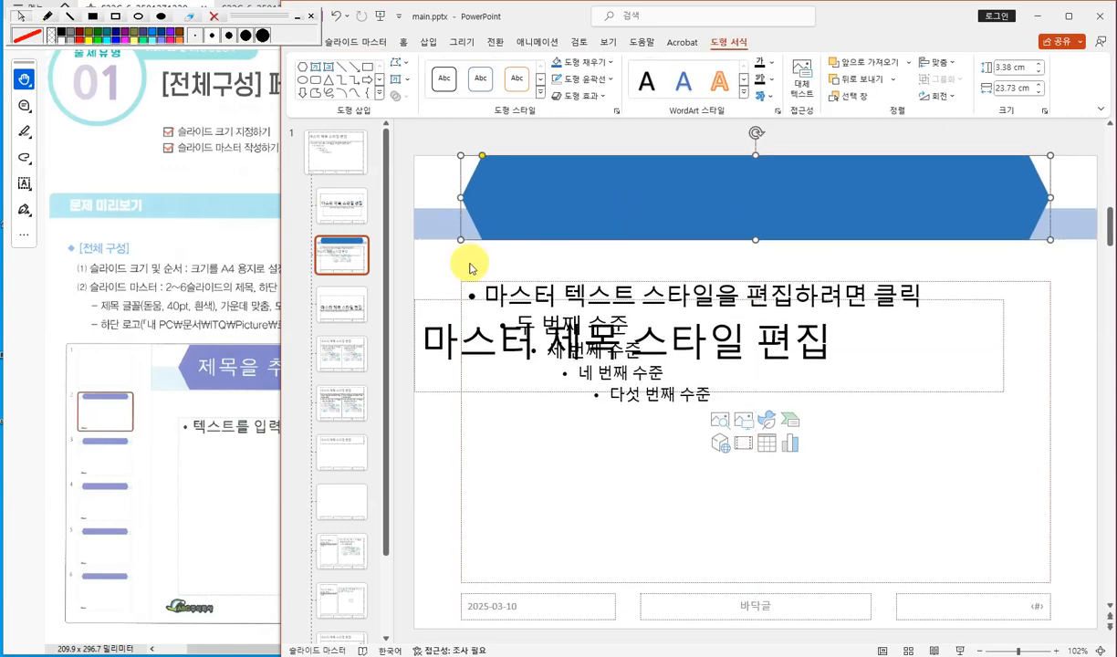
- Move the title placeholder up over the hexagon
left_click(441, 275)
left_click_drag(439, 293, 494, 145)
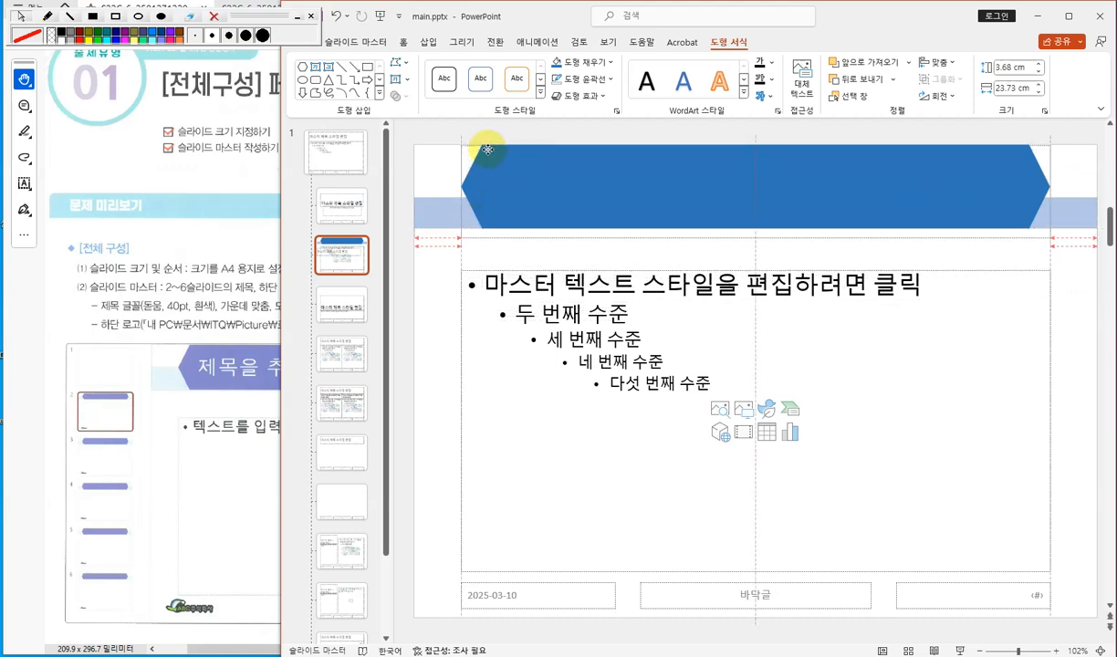
mouse_move(487, 149)
left_mouse_down()
mouse_move(449, 260)
mouse_move(486, 196)
mouse_move(490, 149)
mouse_move(454, 252)
mouse_move(488, 147)
left_mouse_up()
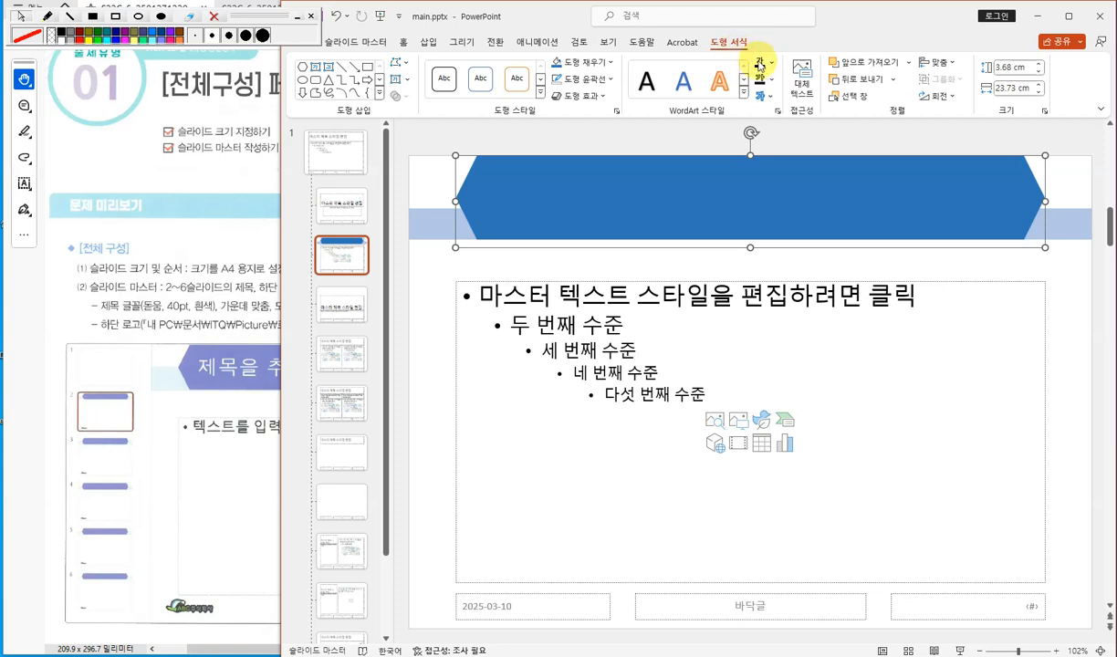
- Bring the title placeholder to the front and shrink its height to about 3.38 cm to match the hexagon
left_click(909, 63)
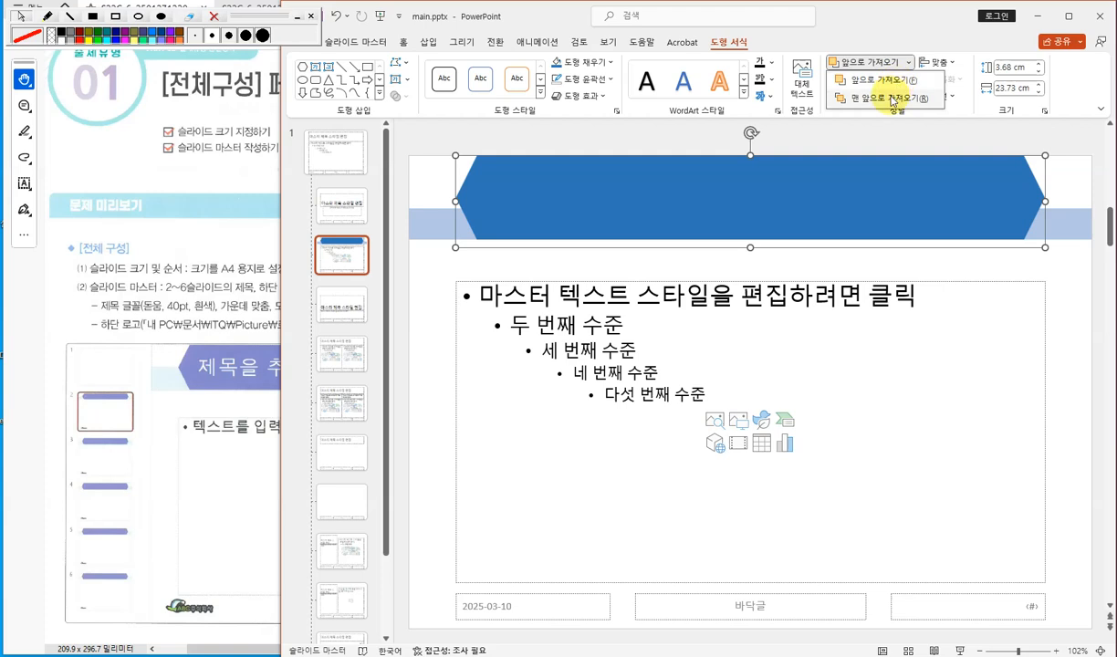
left_click(890, 98)
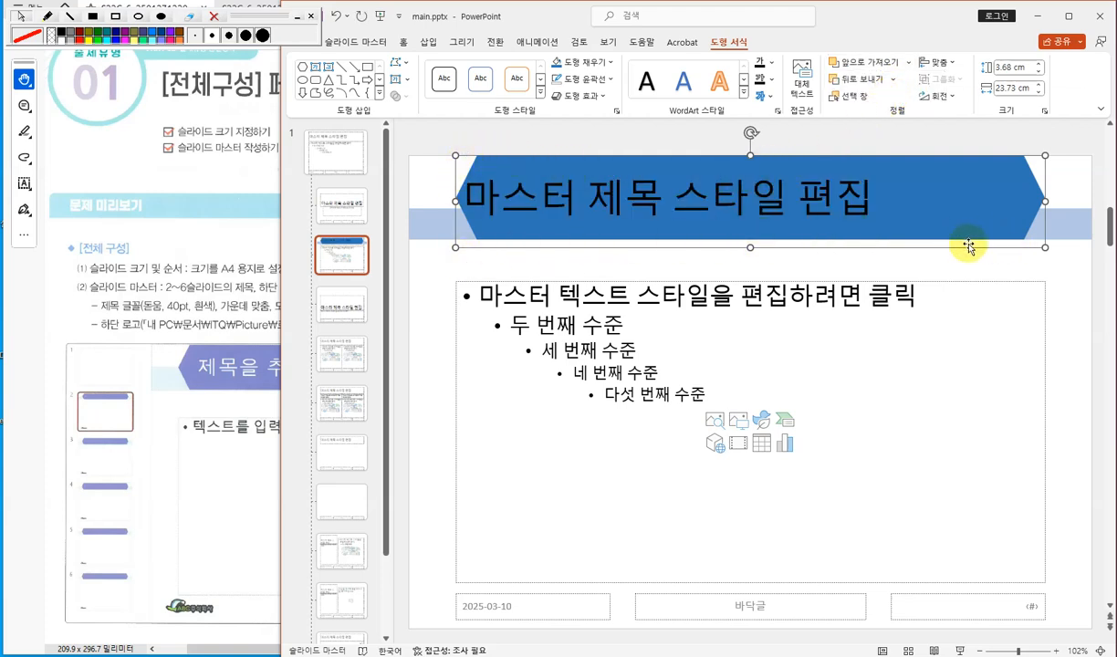
left_click(908, 62)
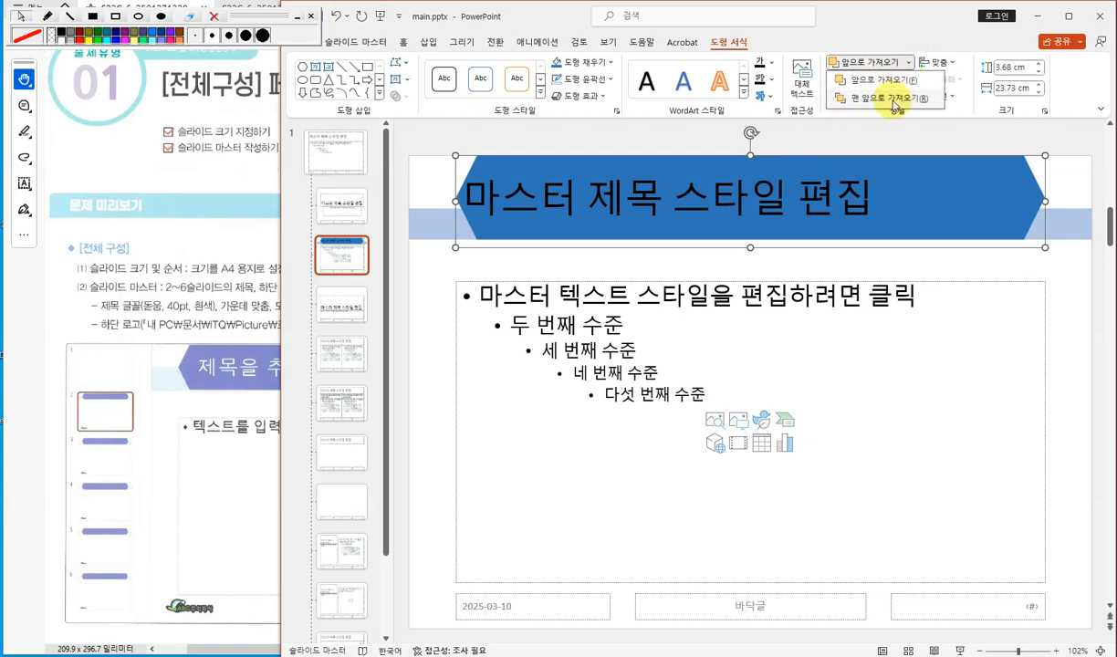
left_click(749, 252)
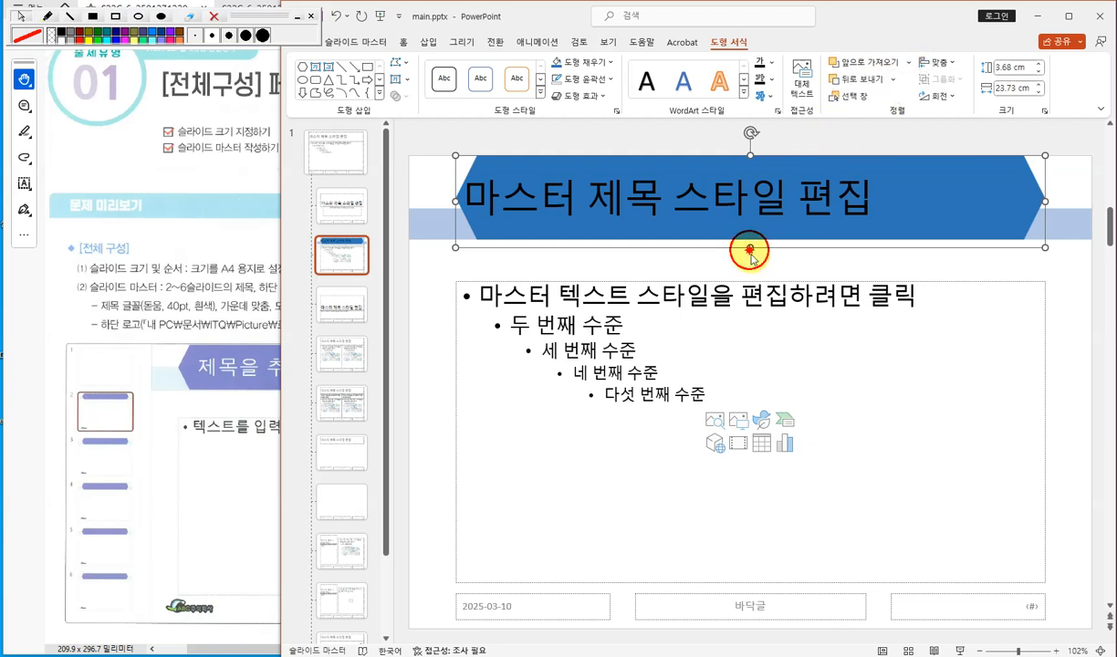
left_click_drag(750, 247, 750, 239)
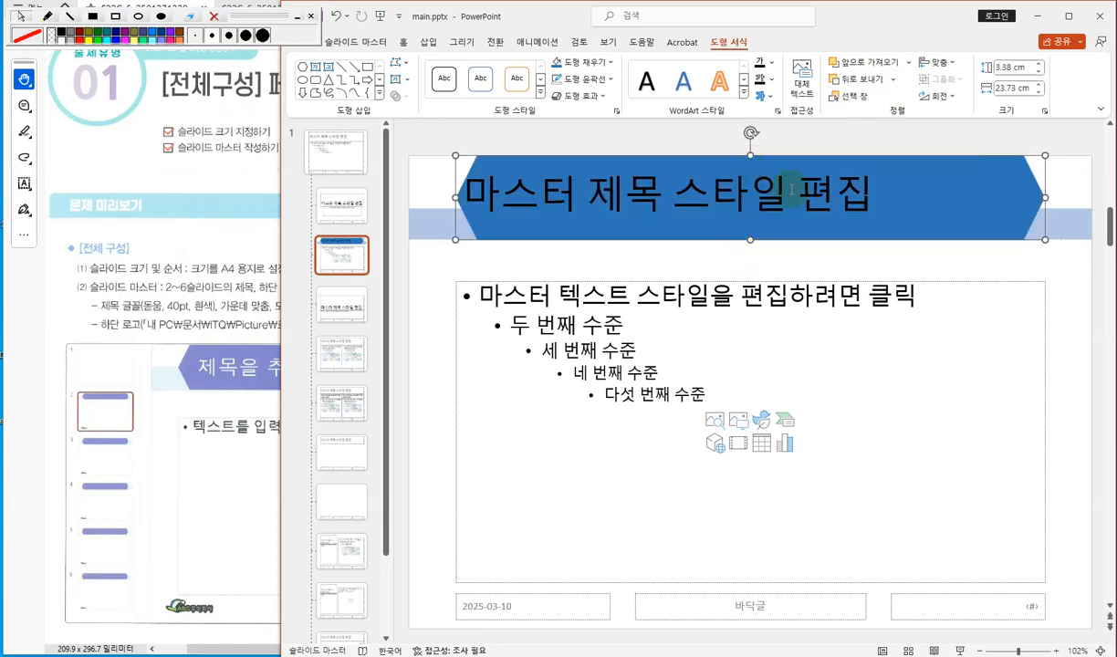
- Set the title placeholder's font to 돋움 as the instructions require
left_click(174, 324)
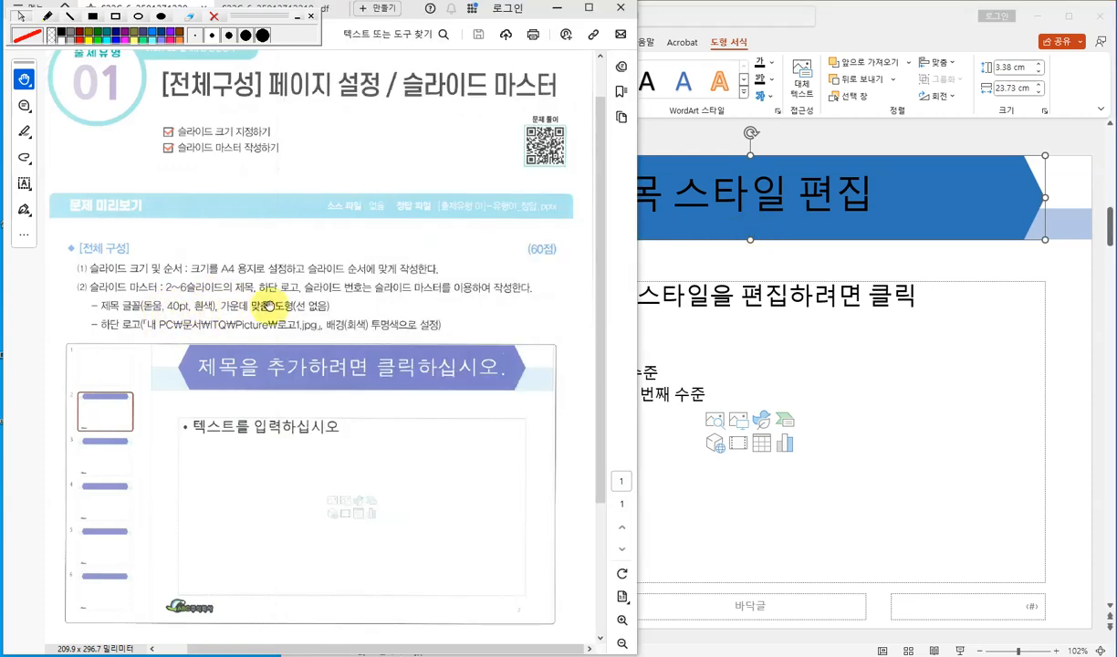
left_click(701, 241)
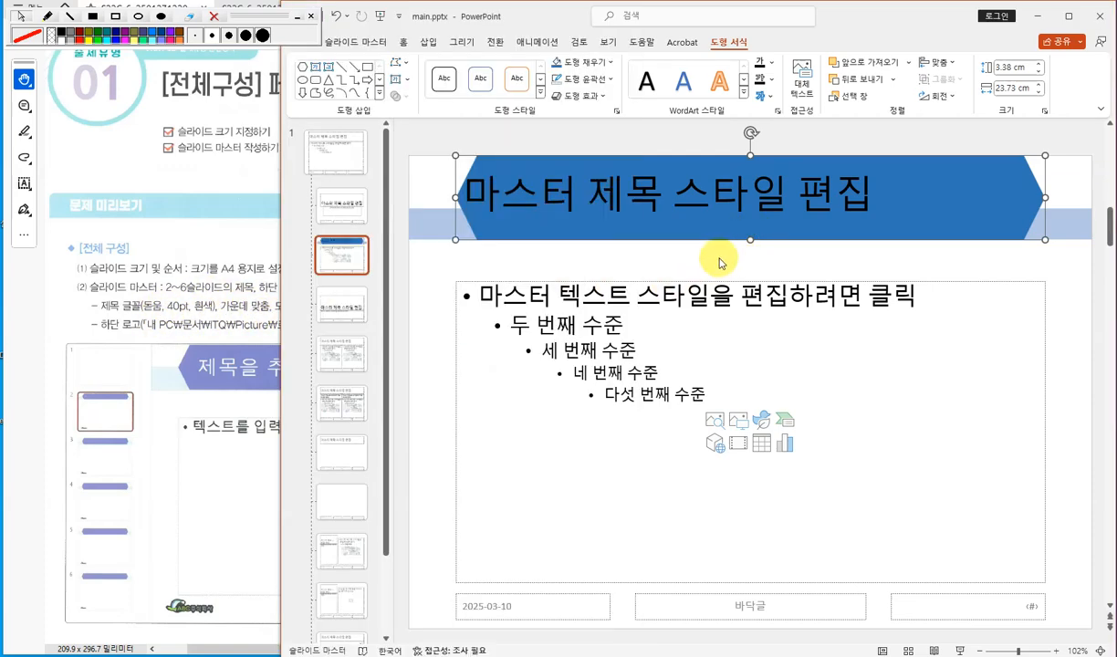
left_click(404, 43)
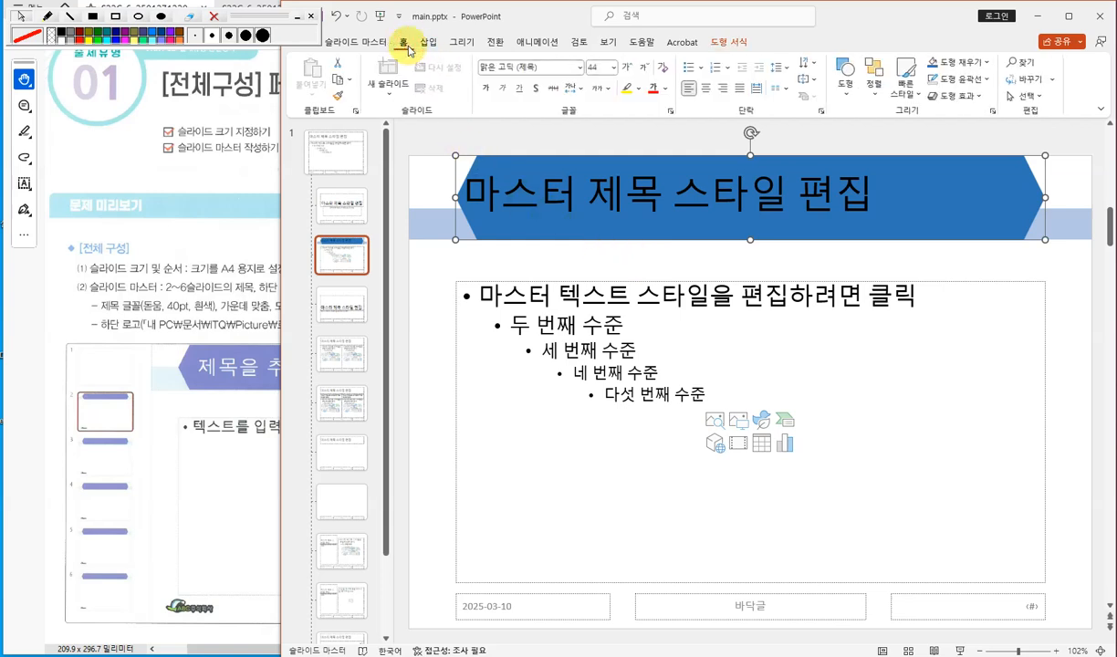
left_click(549, 66)
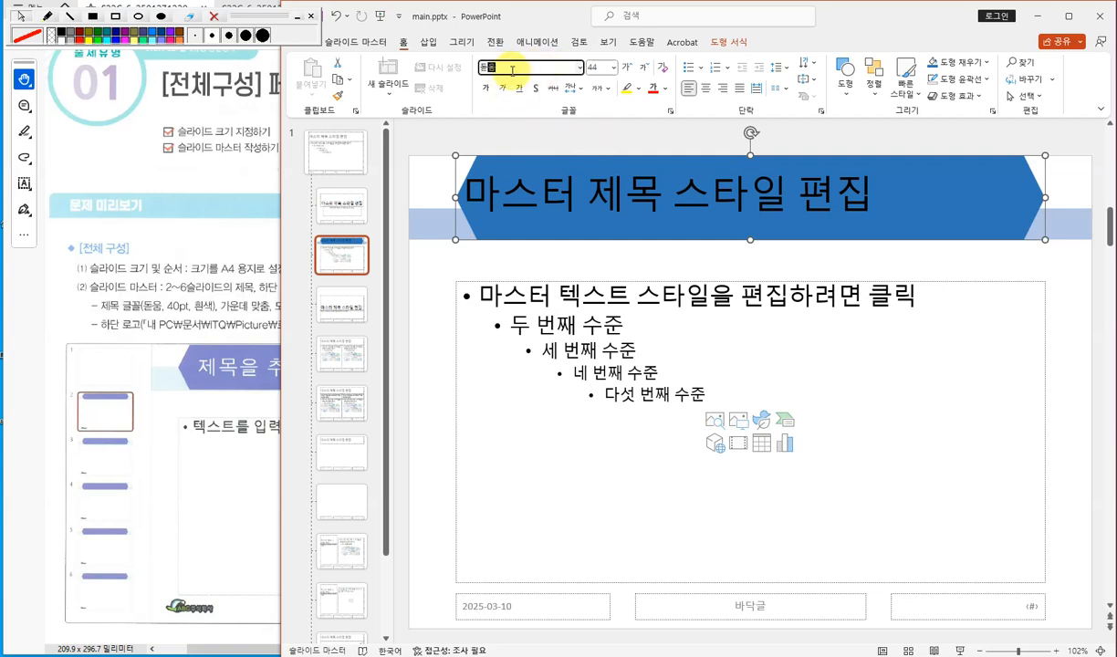
key("Return")
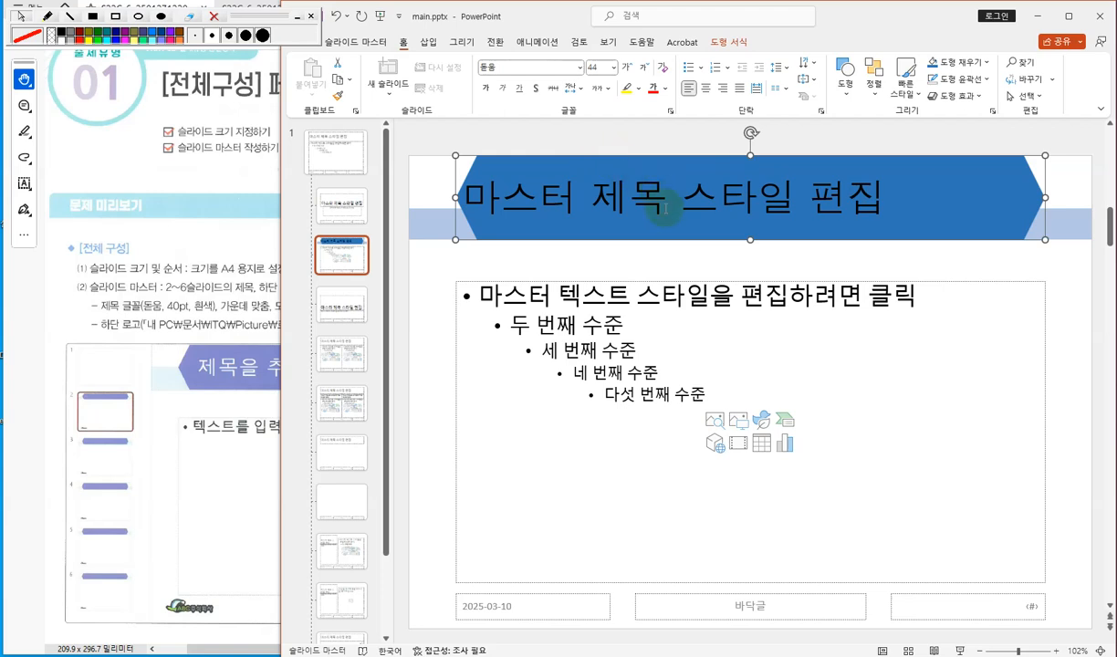
- Set the title's font size to 40 pt and its font colour to white
left_click(599, 67)
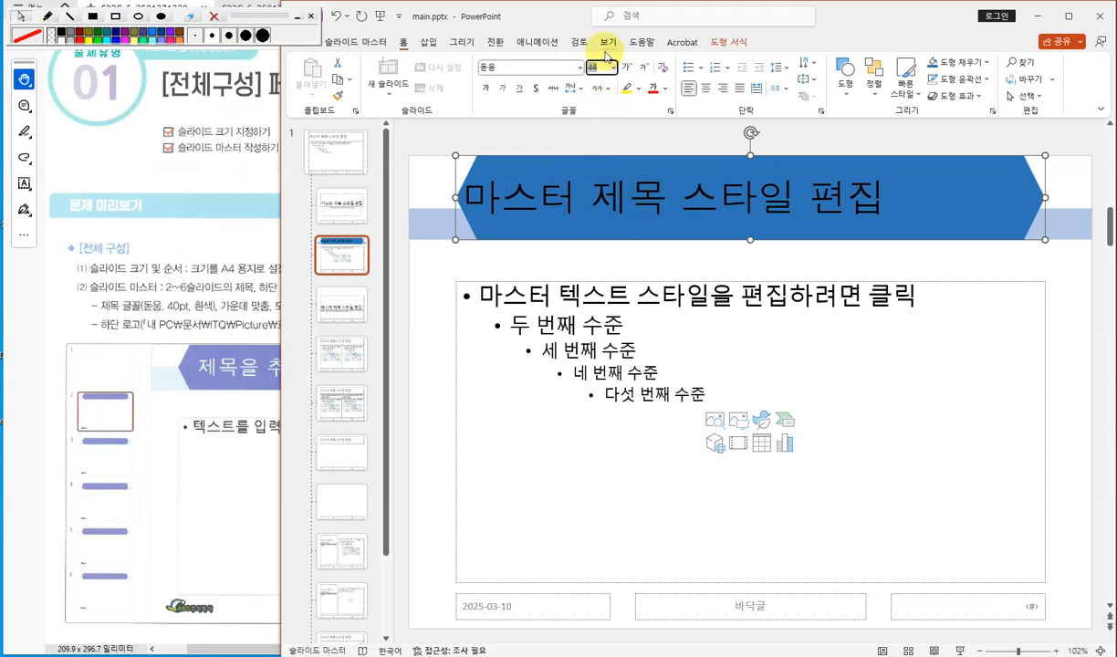
key("Return")
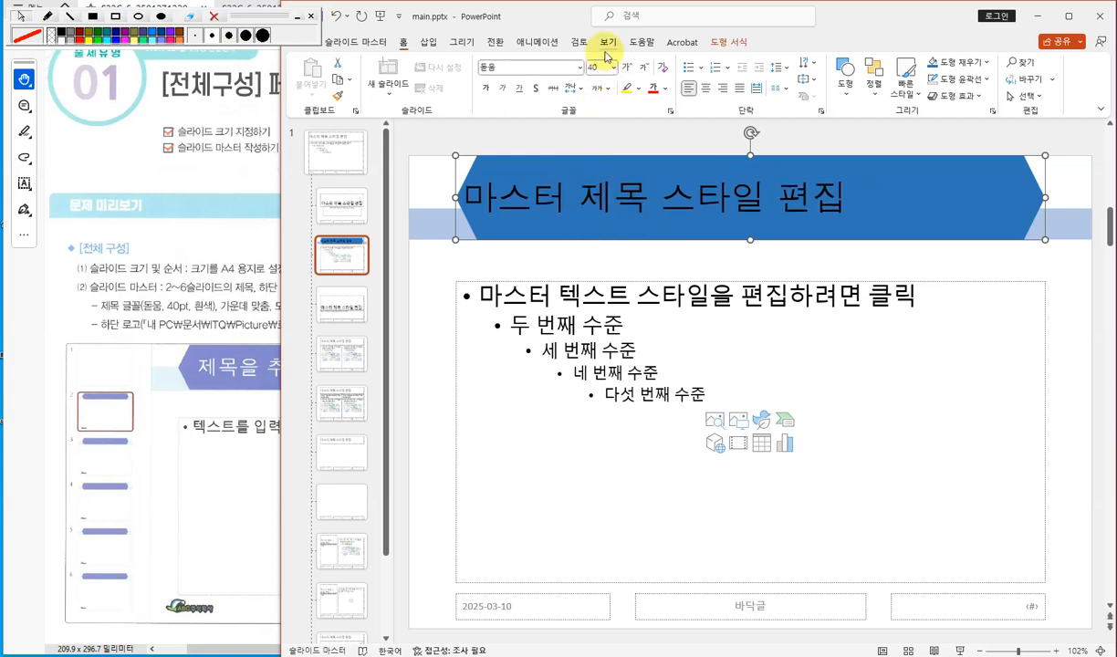
left_click(667, 89)
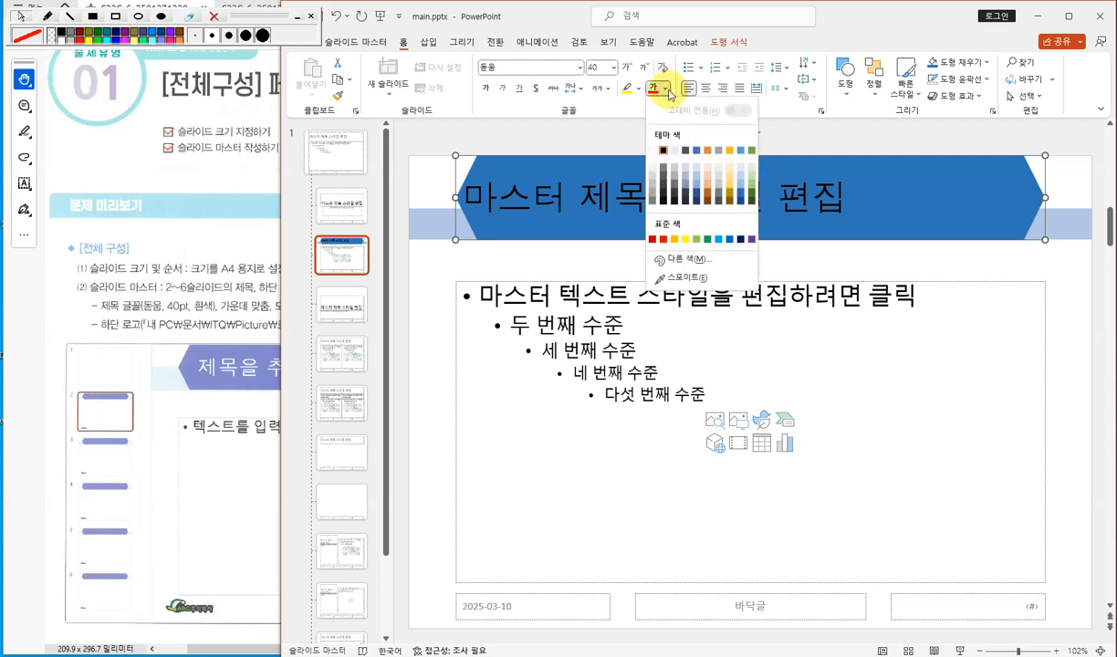
left_click(654, 151)
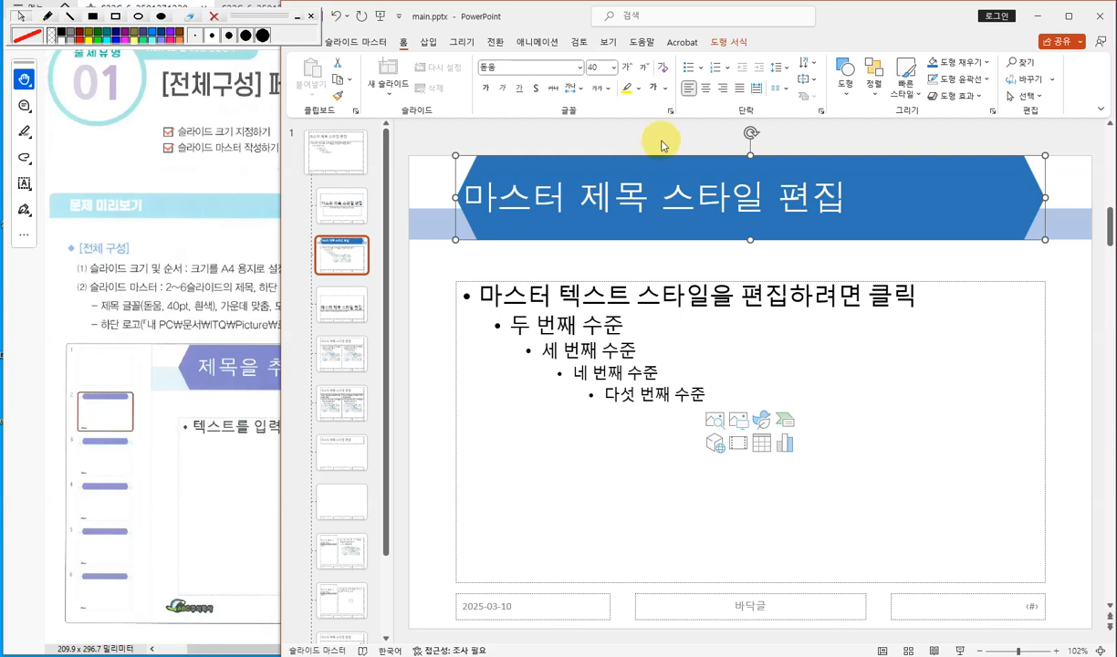
- Center-align the master title text
left_click(707, 89)
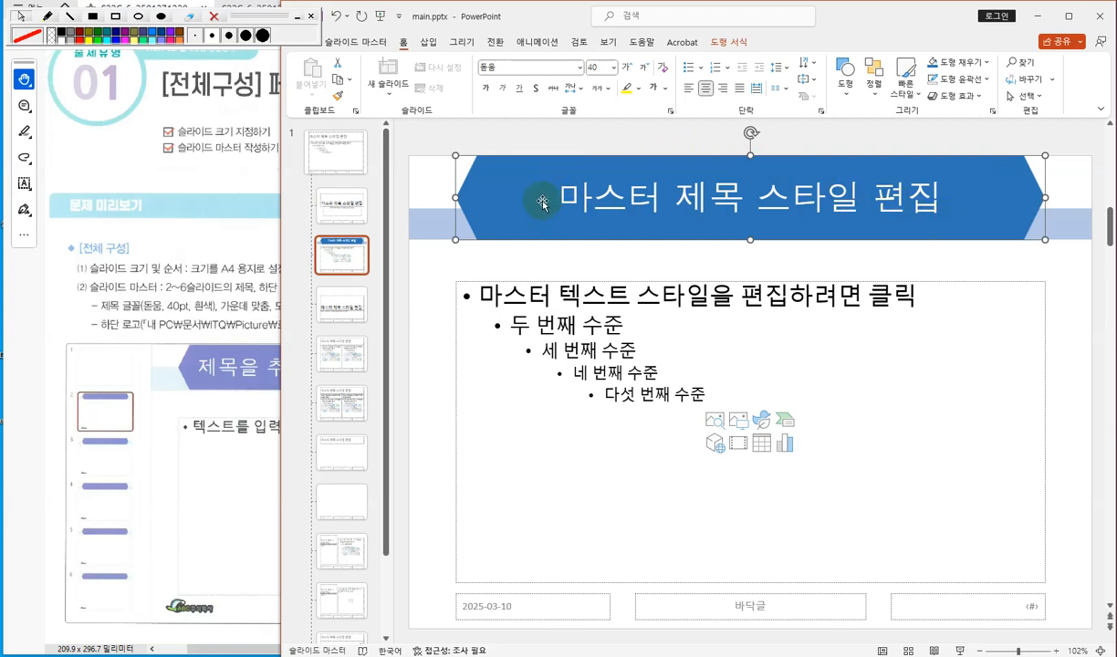
left_click(199, 229)
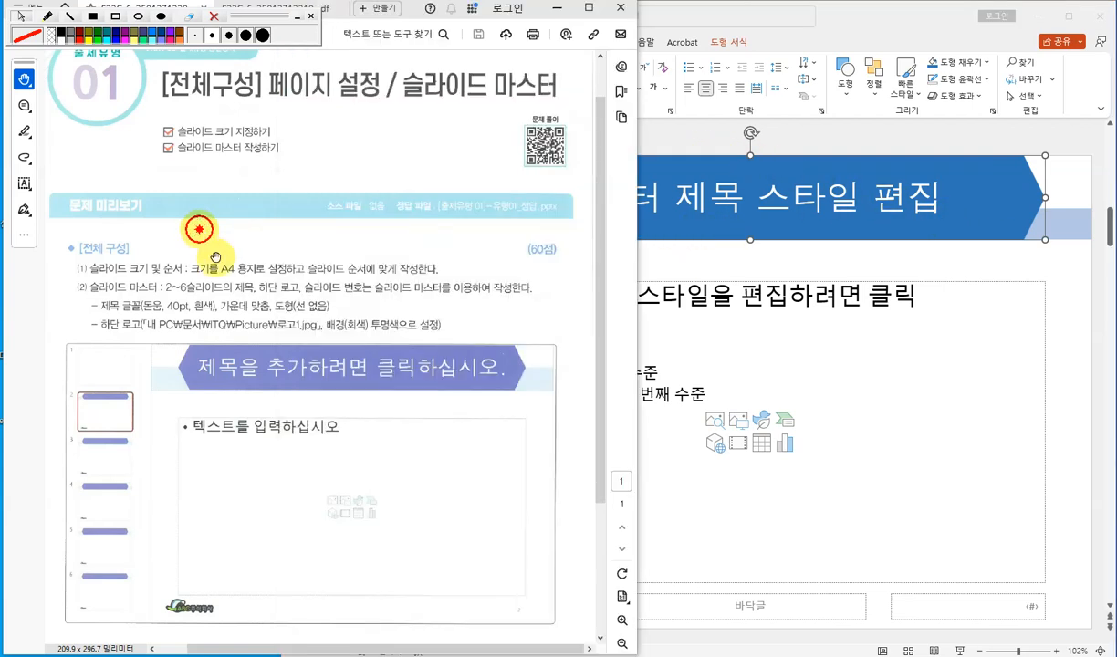
left_click(683, 241)
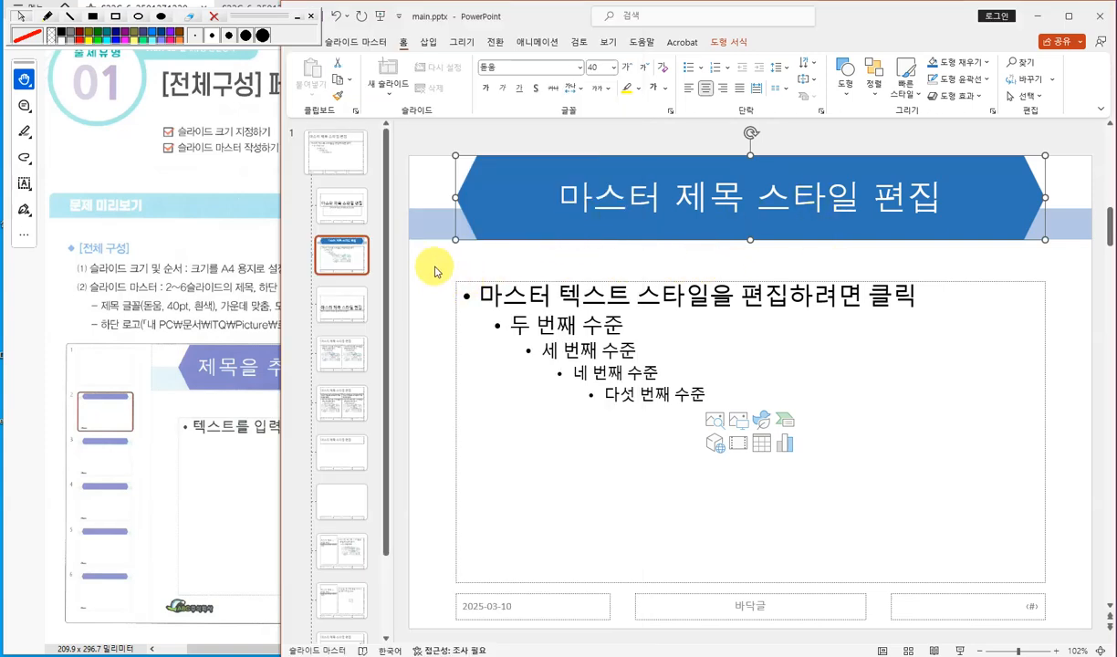
left_click(435, 271)
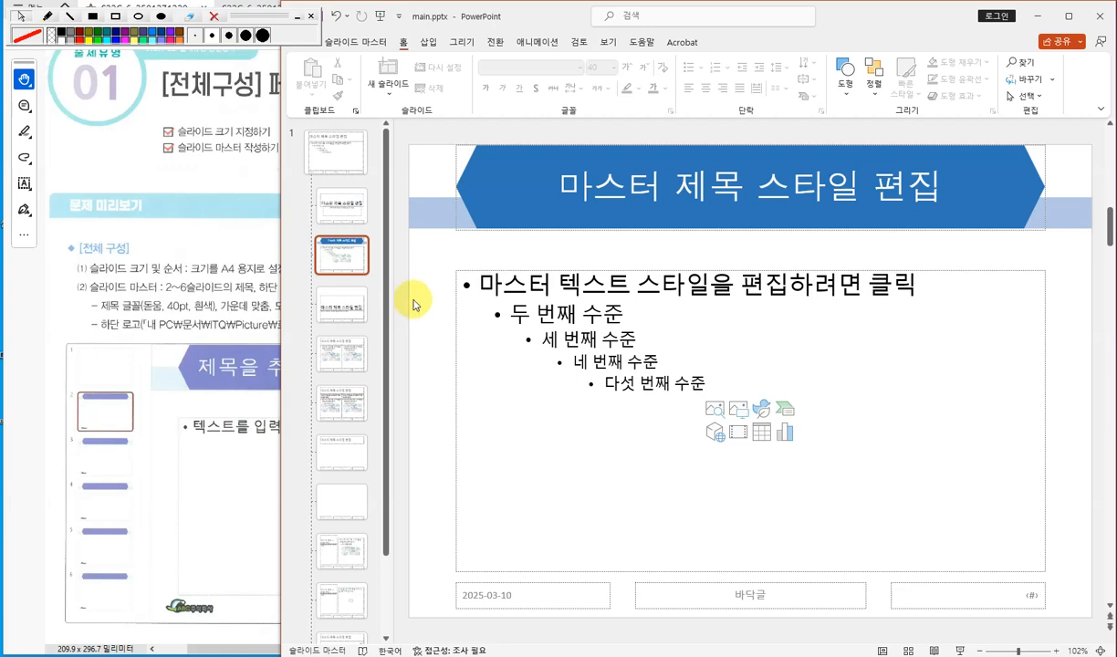
- Open the insert-picture dialog and browse to the ITQ 제공 이미지 folder inside 자료실 on DATA (E:)
left_click(155, 322)
left_click(675, 243)
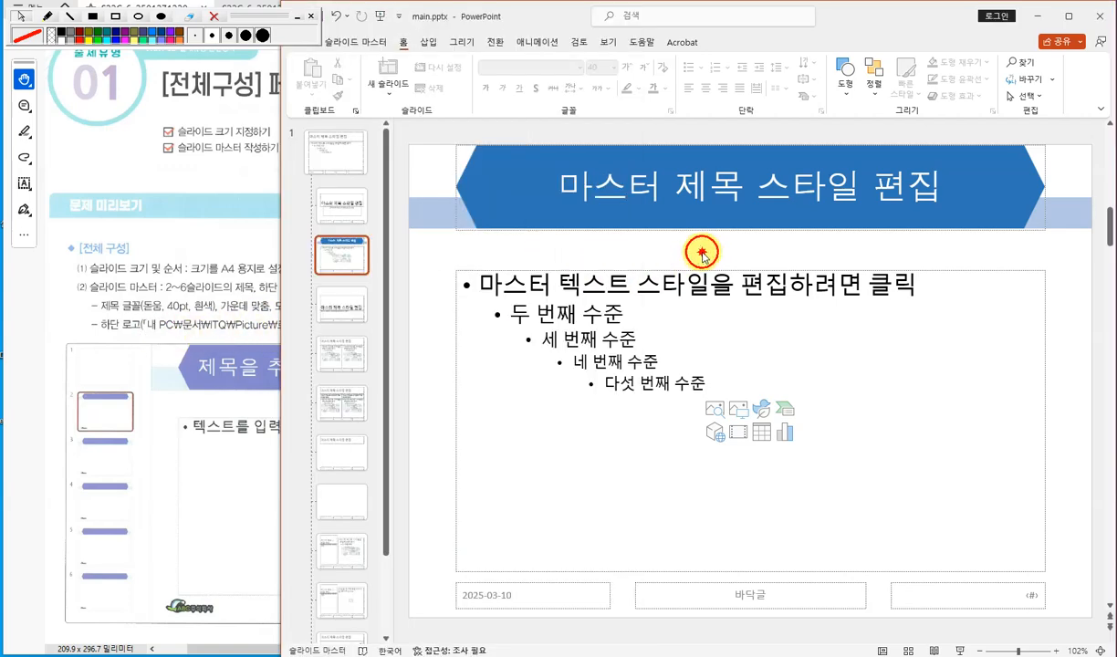
left_click(428, 42)
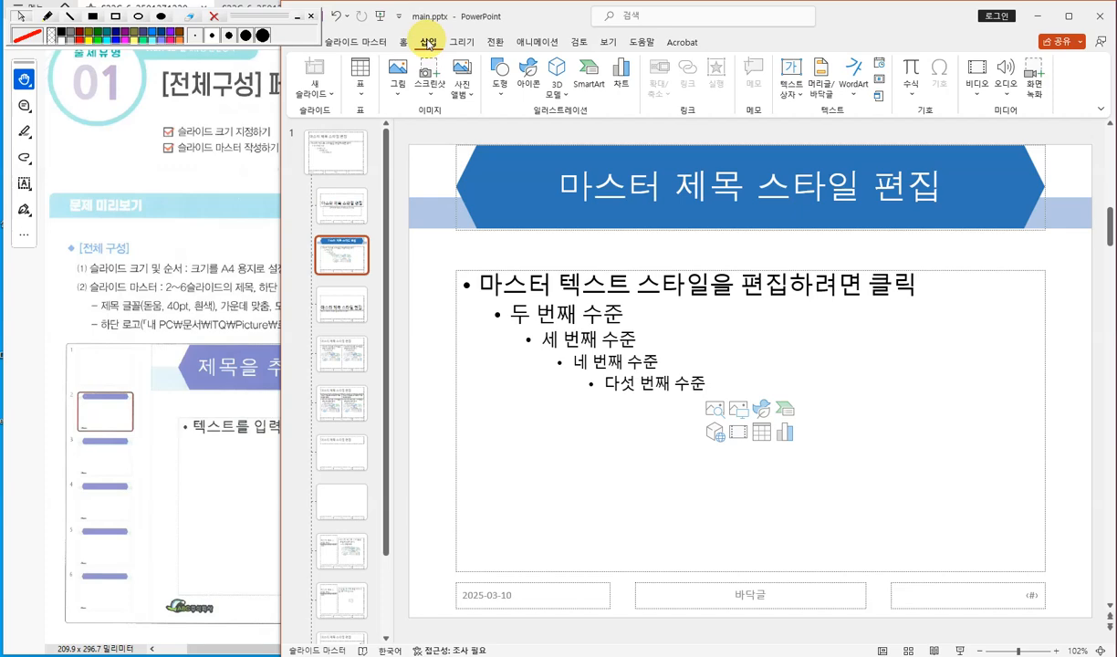
left_click(398, 75)
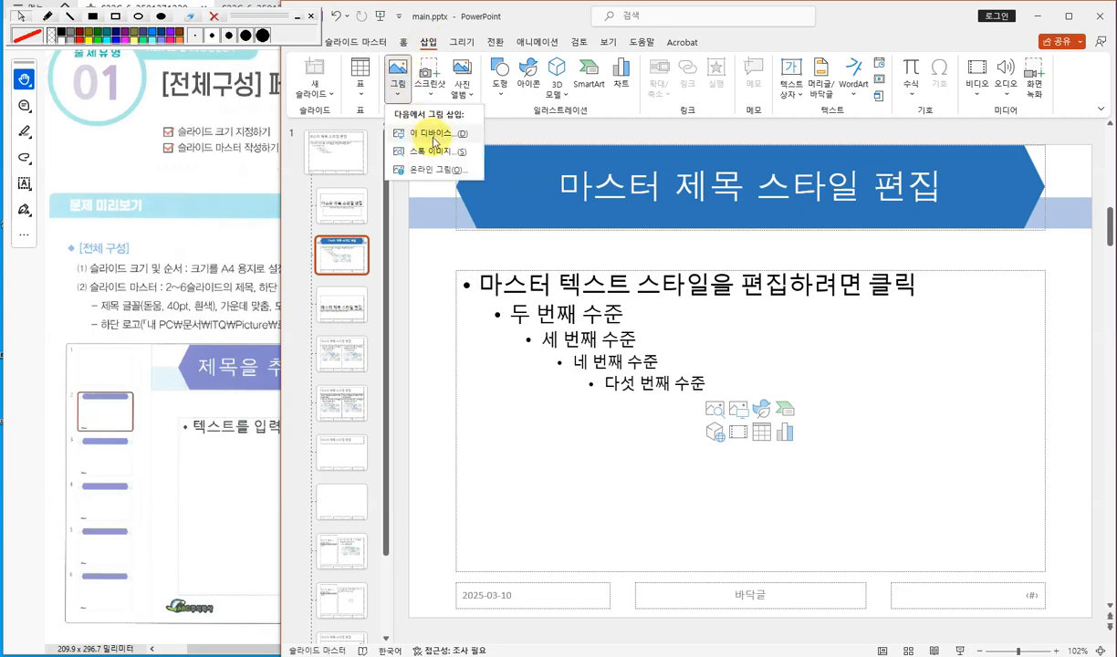
left_click(431, 138)
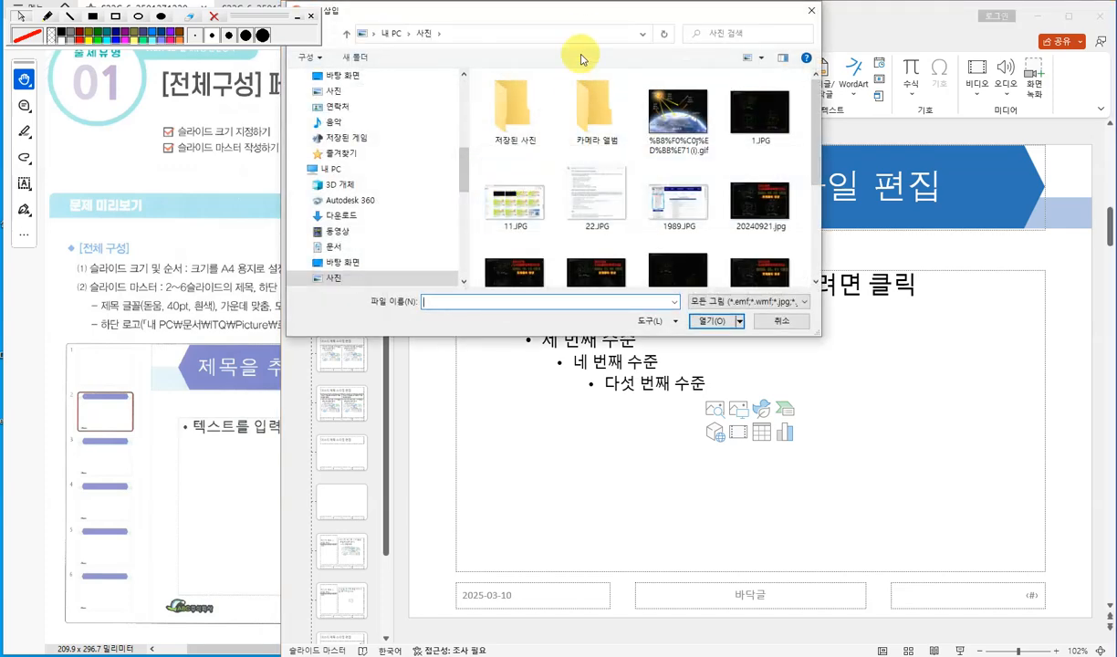
left_click_drag(592, 13, 604, 80)
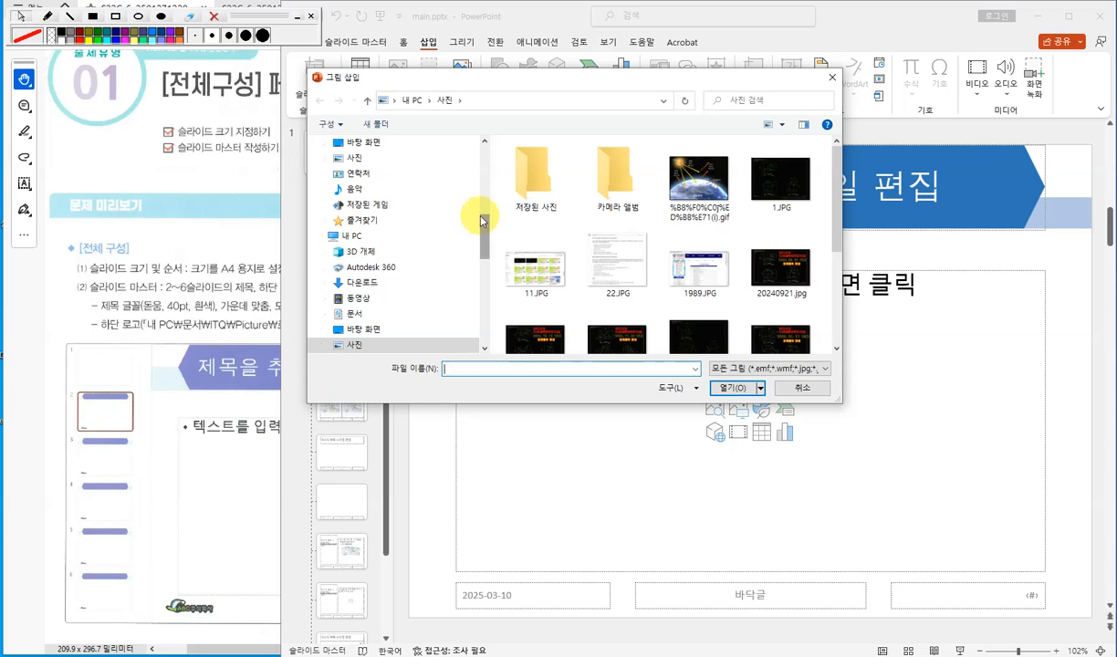
left_click(362, 161)
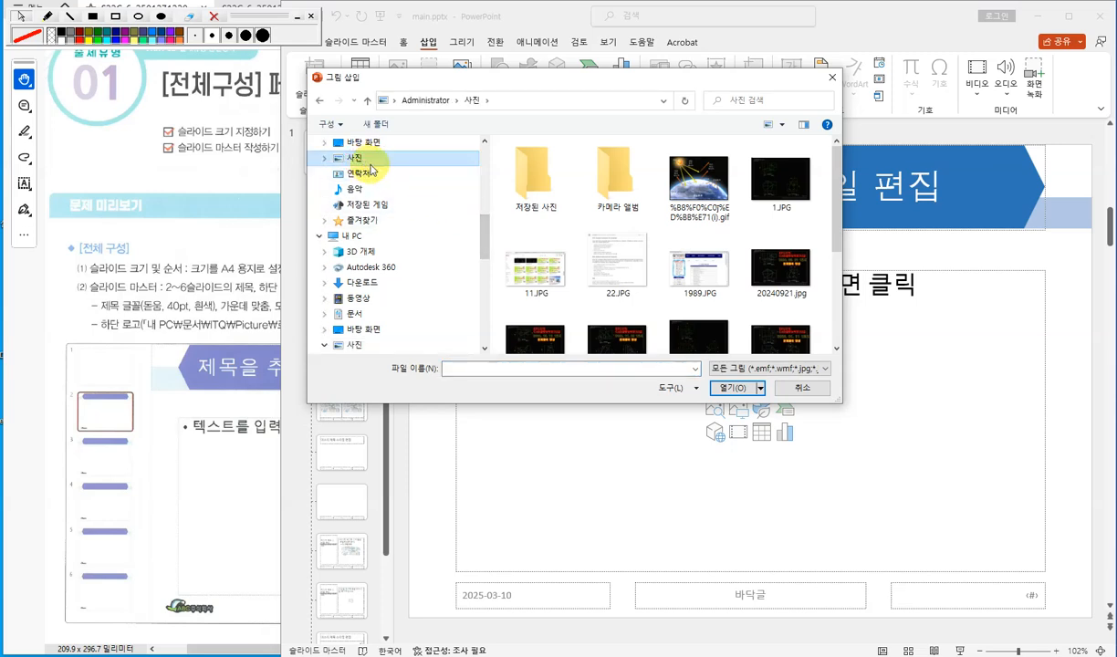
scroll(481, 229, "down", 2)
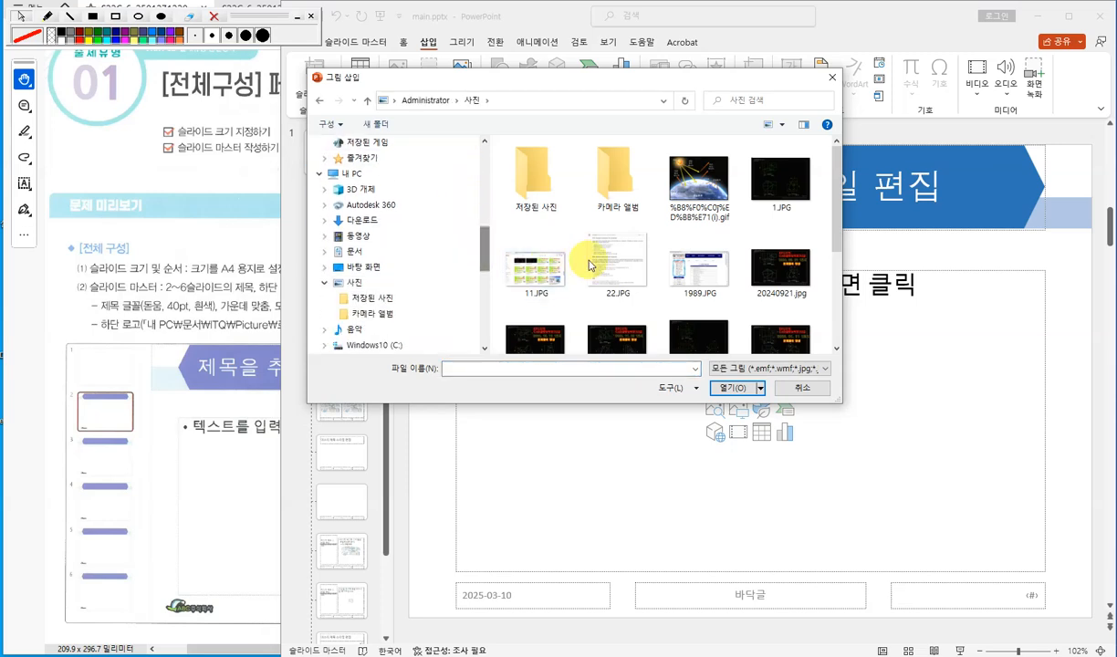
scroll(588, 265, "down", 5)
scroll(589, 265, "up", 5)
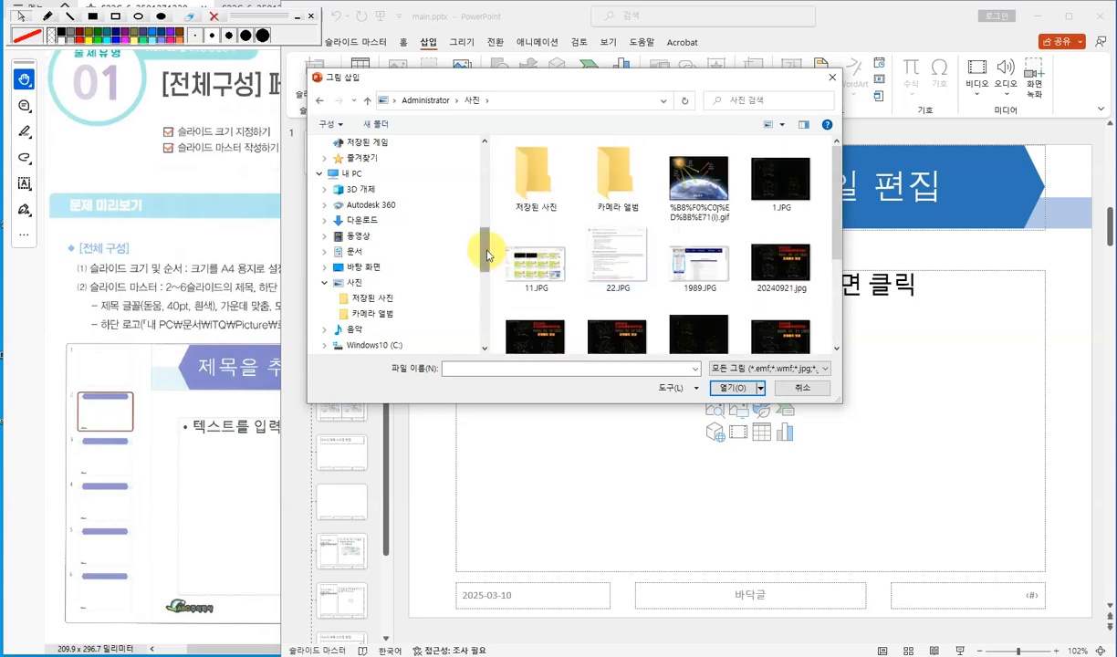
left_click_drag(486, 256, 481, 211)
left_click(382, 242)
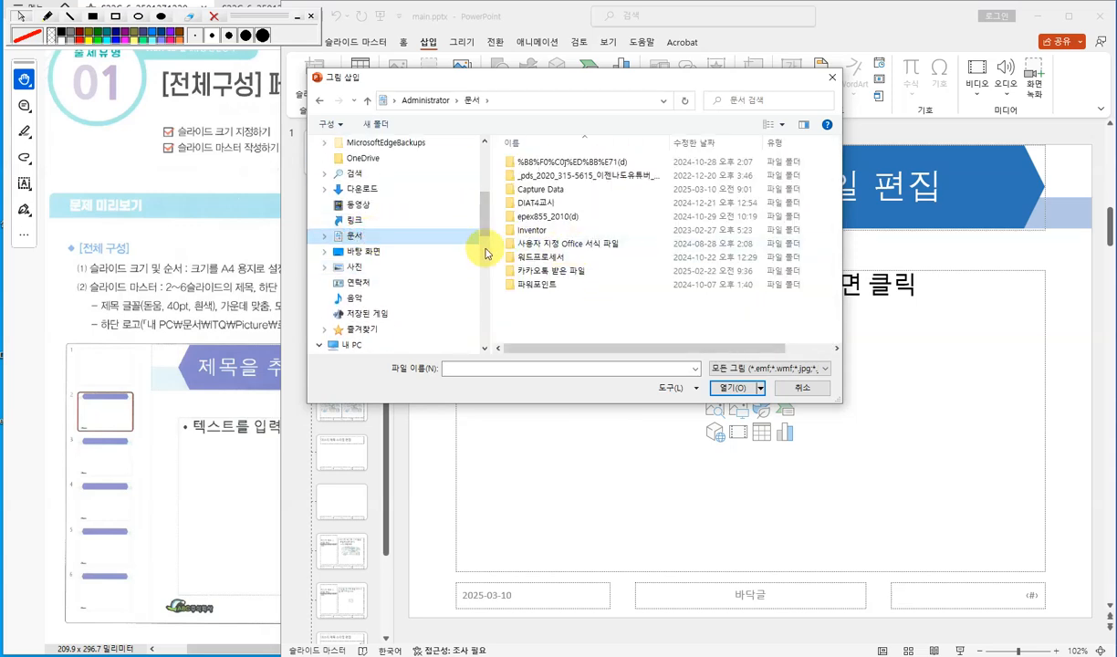
left_click_drag(481, 236, 487, 285)
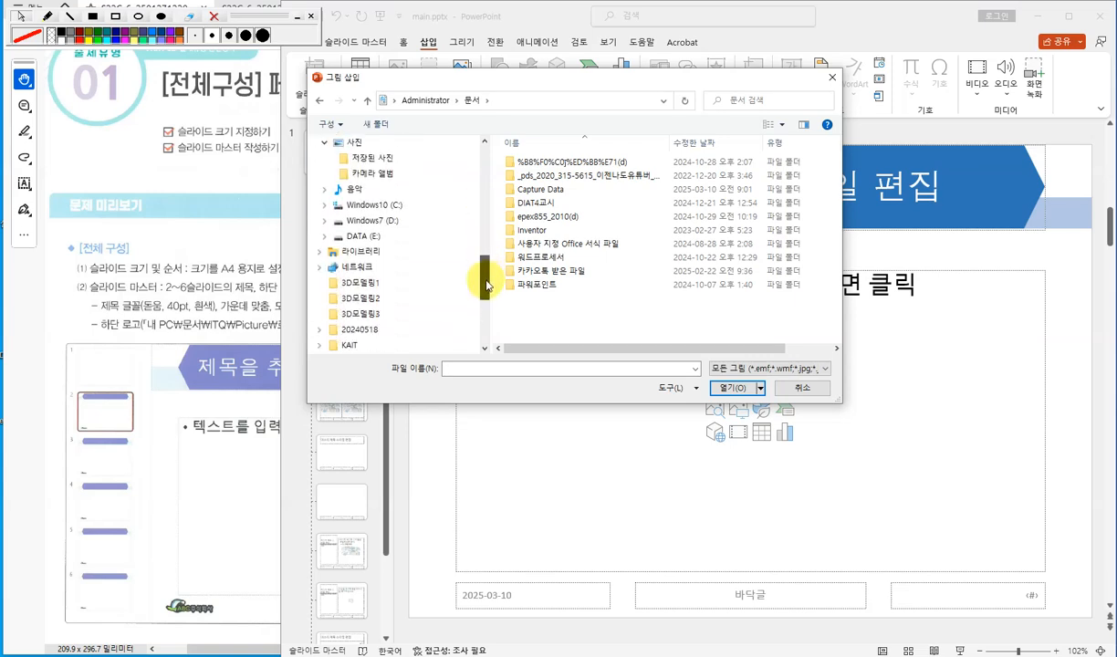
left_click(369, 236)
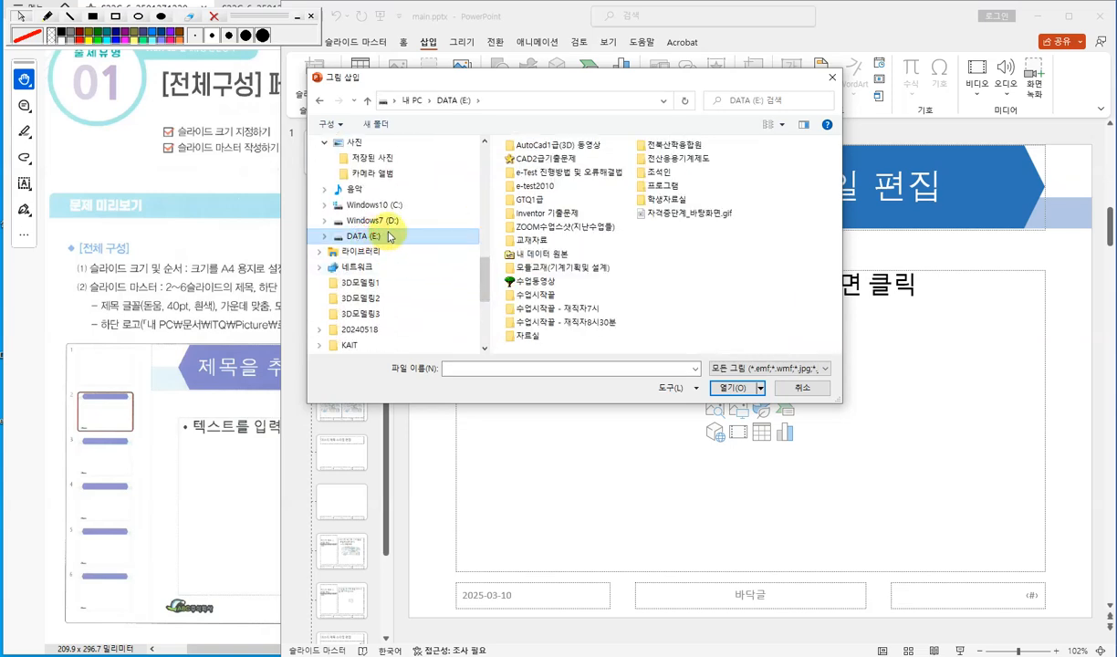
double_click(530, 336)
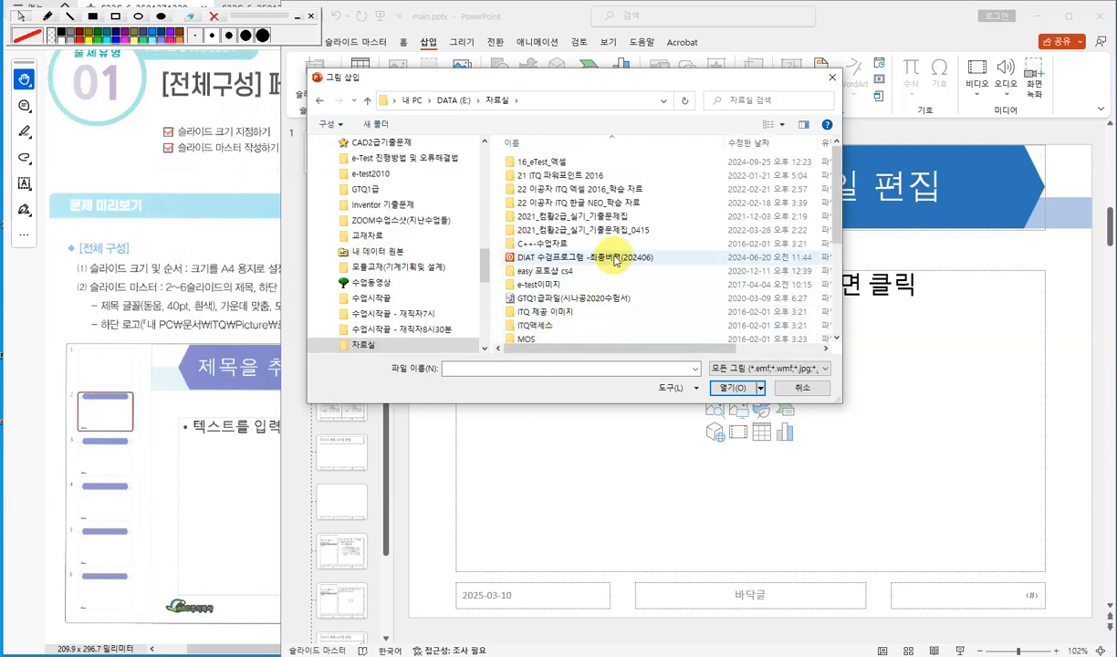
scroll(614, 260, "down", 2)
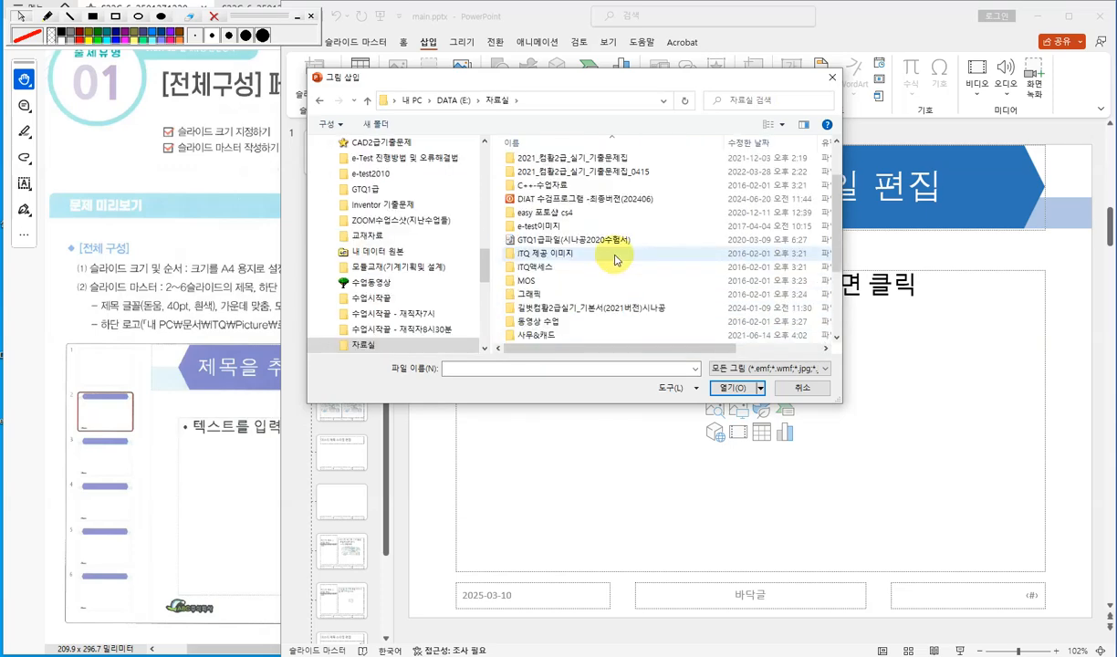
double_click(563, 252)
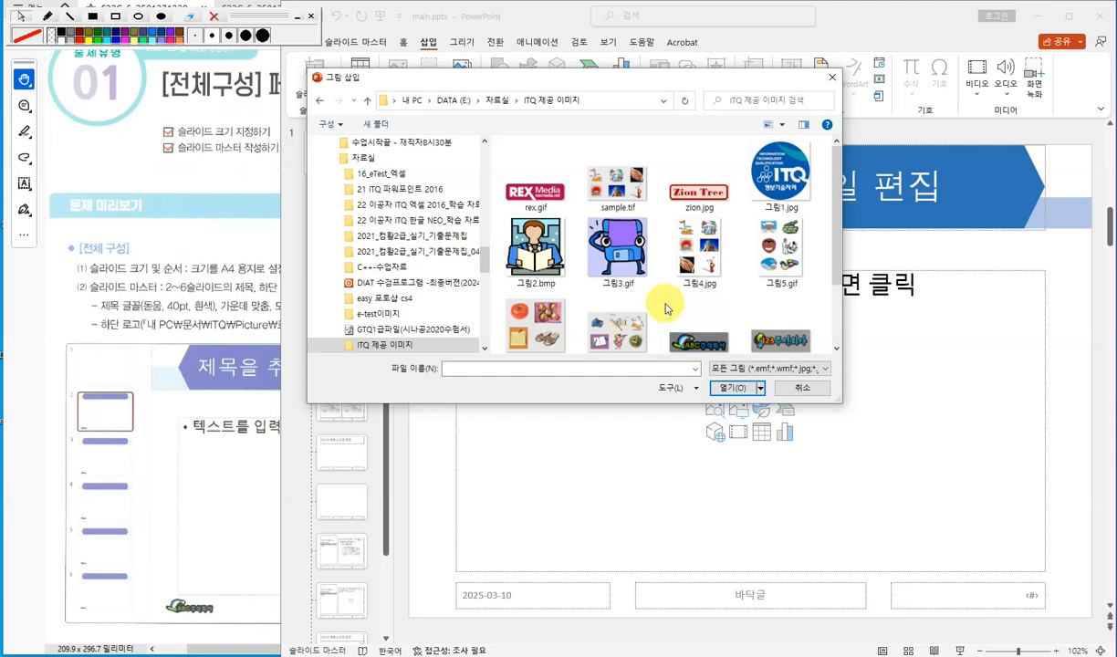
- Insert the picture 로고1.jpg from that folder into the slide master
left_click(212, 307)
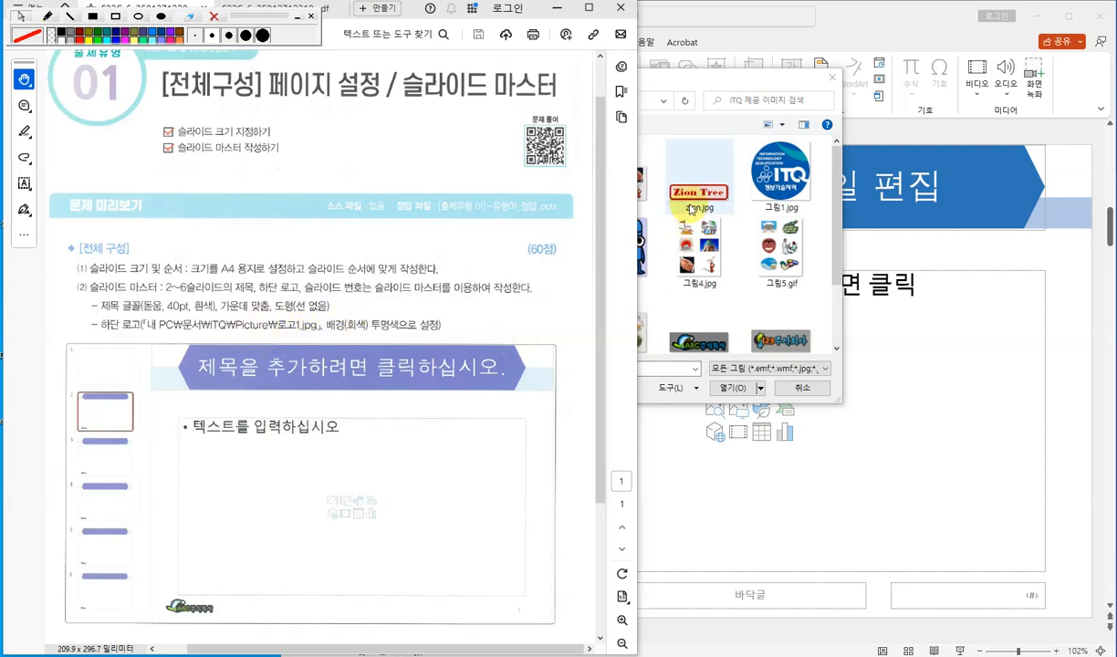
left_click(737, 142)
scroll(740, 279, "down", 1)
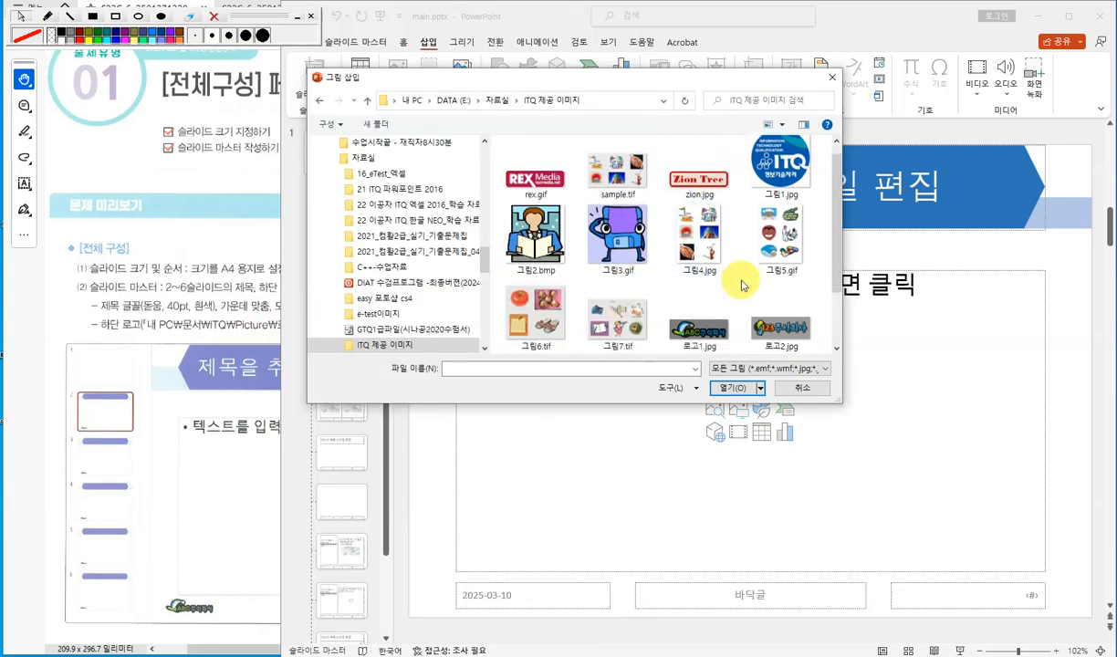
left_click(699, 330)
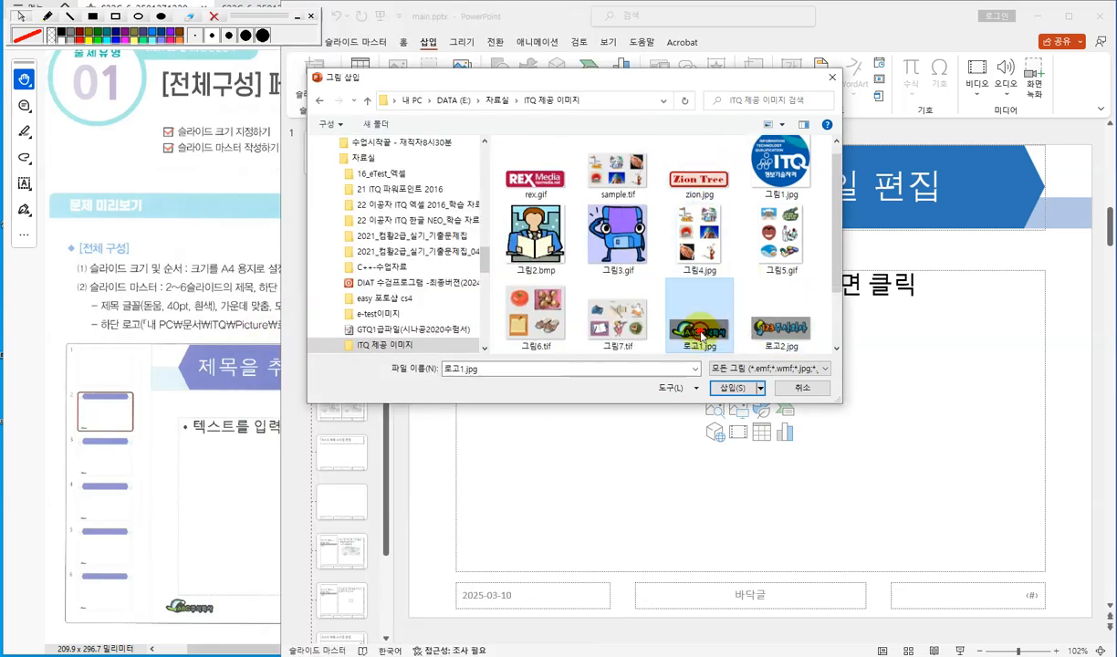
left_click(727, 387)
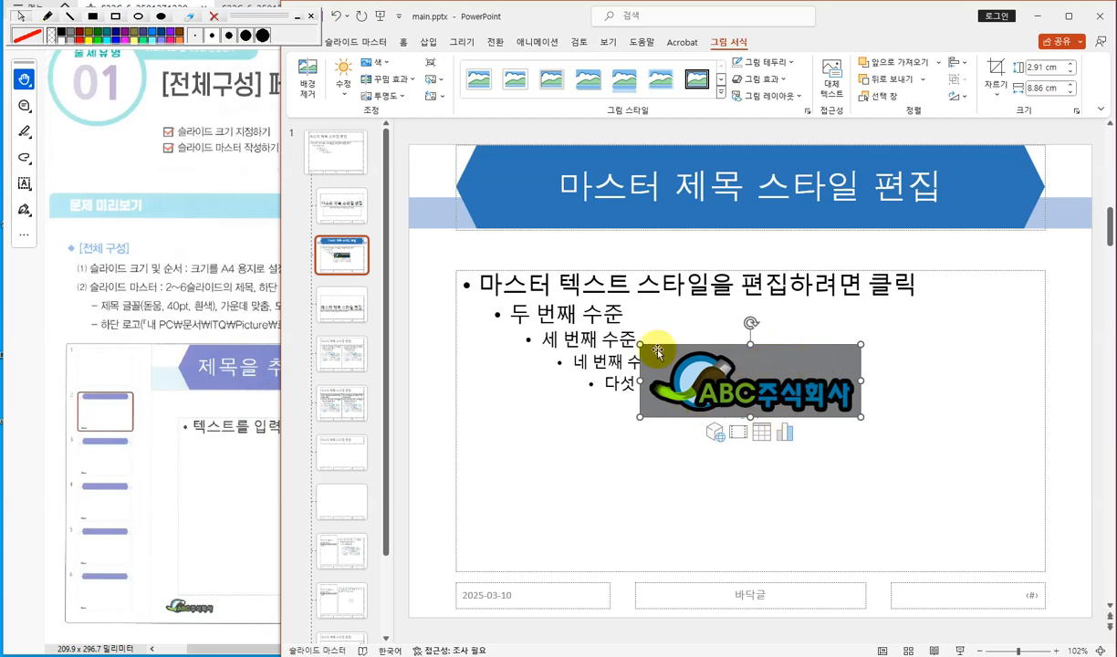
- Enlarge the logo picture and move it below the body text
mouse_move(802, 366)
left_mouse_down()
mouse_move(796, 359)
mouse_move(721, 394)
mouse_move(808, 355)
left_mouse_up()
left_click_drag(865, 407, 937, 425)
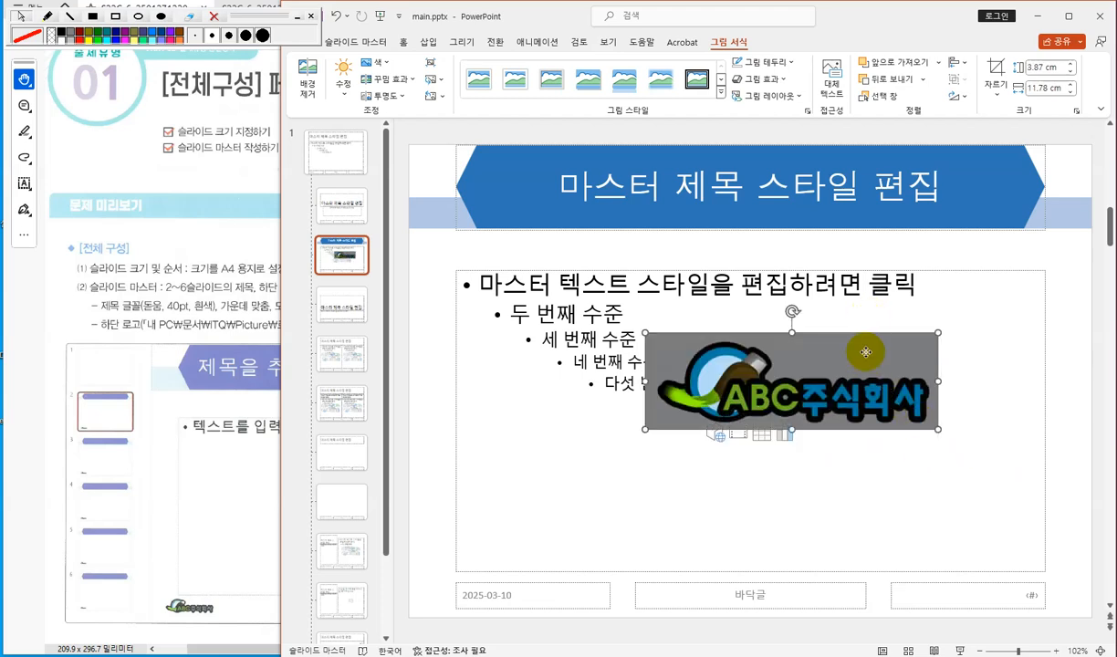
left_click_drag(866, 352, 758, 416)
left_click(253, 326)
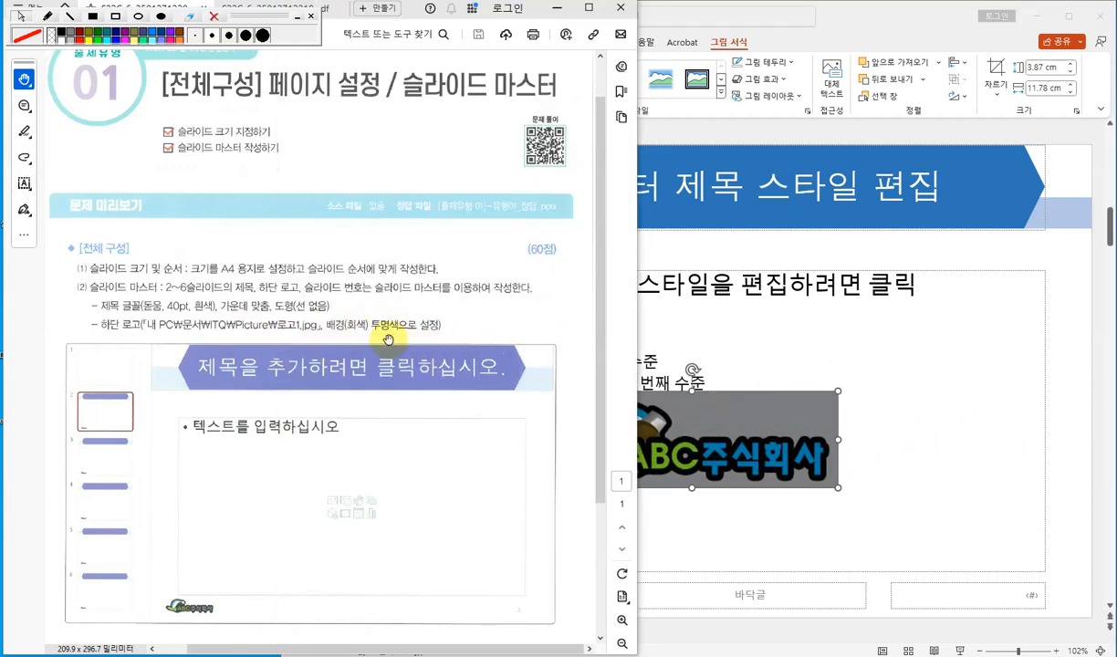
left_click(744, 331)
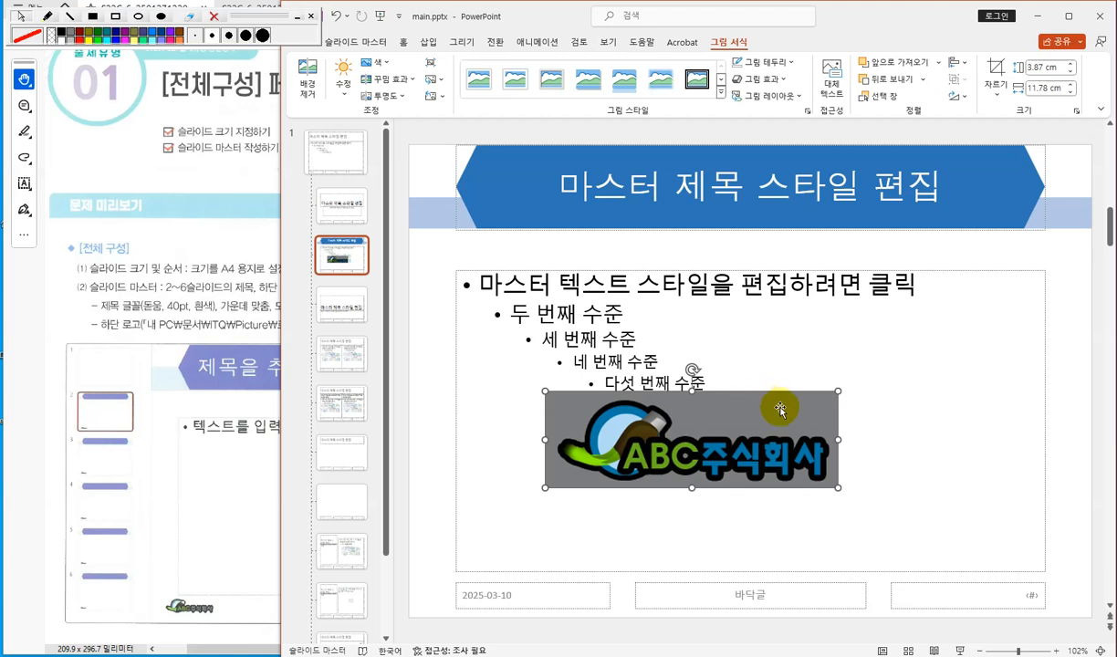
left_click_drag(781, 408, 756, 399)
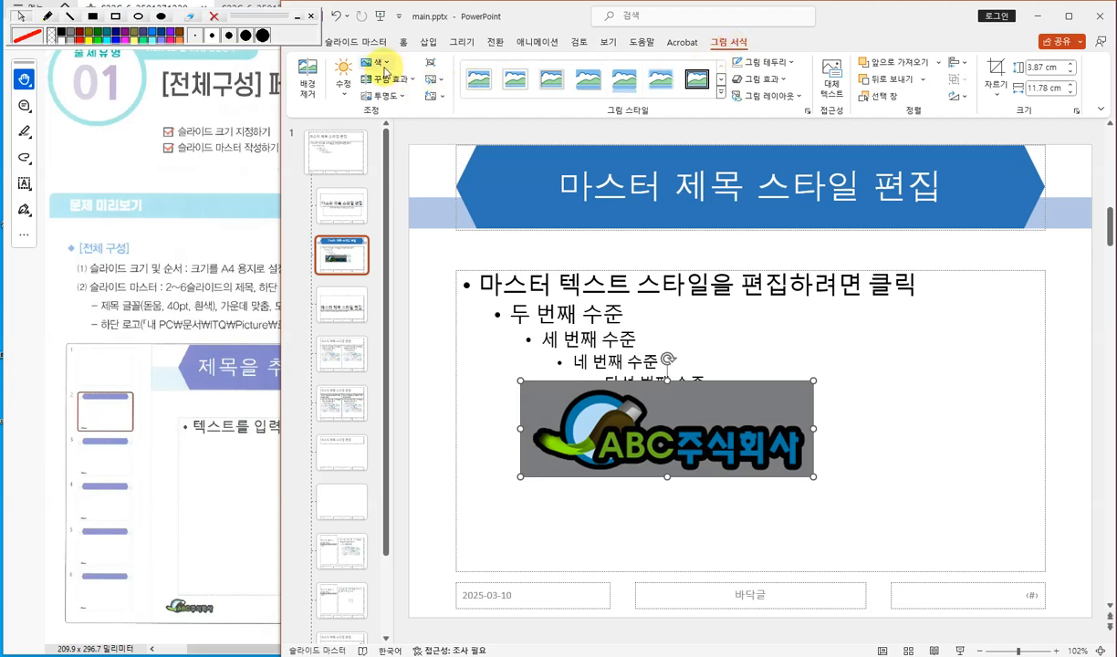
- Make the logo's gray background transparent with Set Transparent Color
left_click(383, 66)
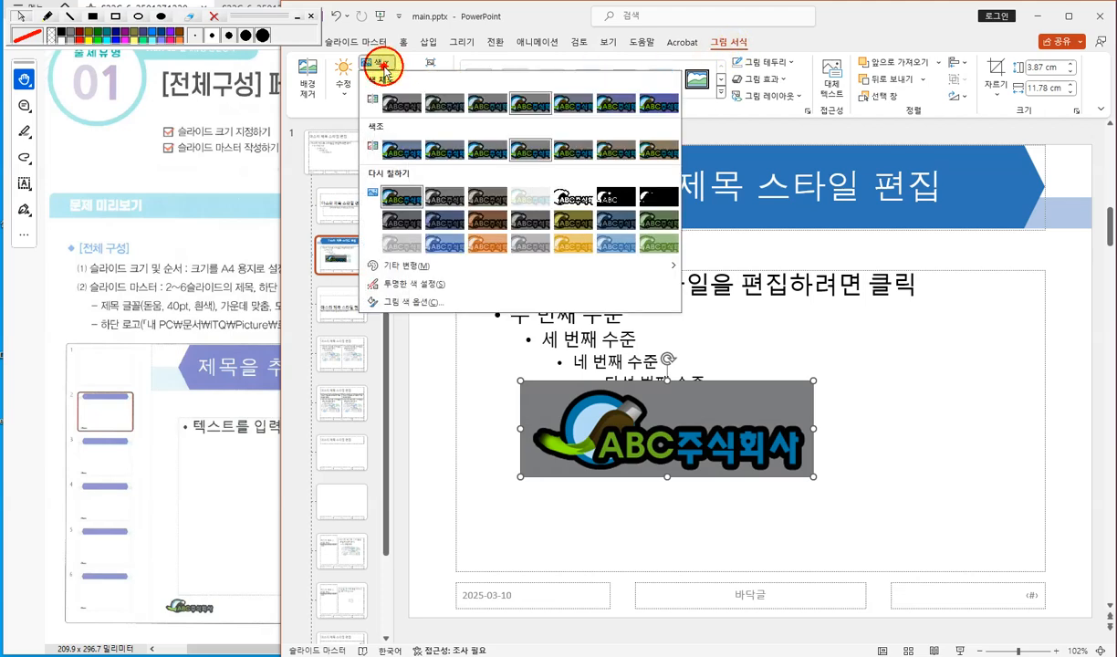
left_click(408, 286)
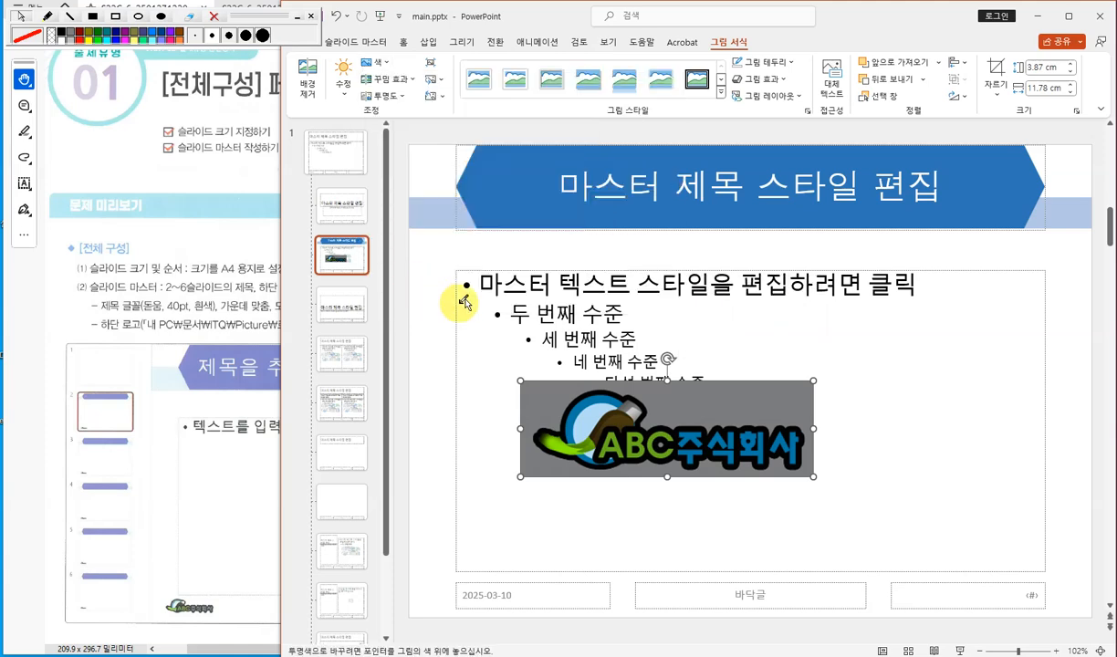
left_click(744, 398)
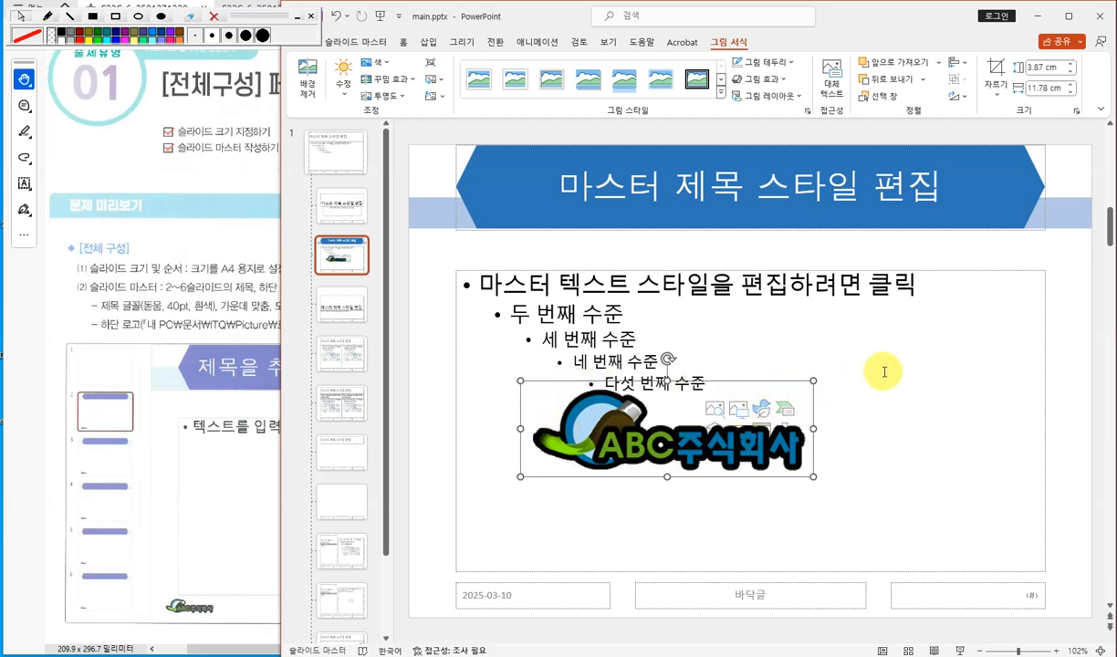
- Shrink the logo to about 1.84 × 5.62 cm and place it in the master's bottom-left footer corner
left_click_drag(814, 380, 544, 599)
left_click(415, 435)
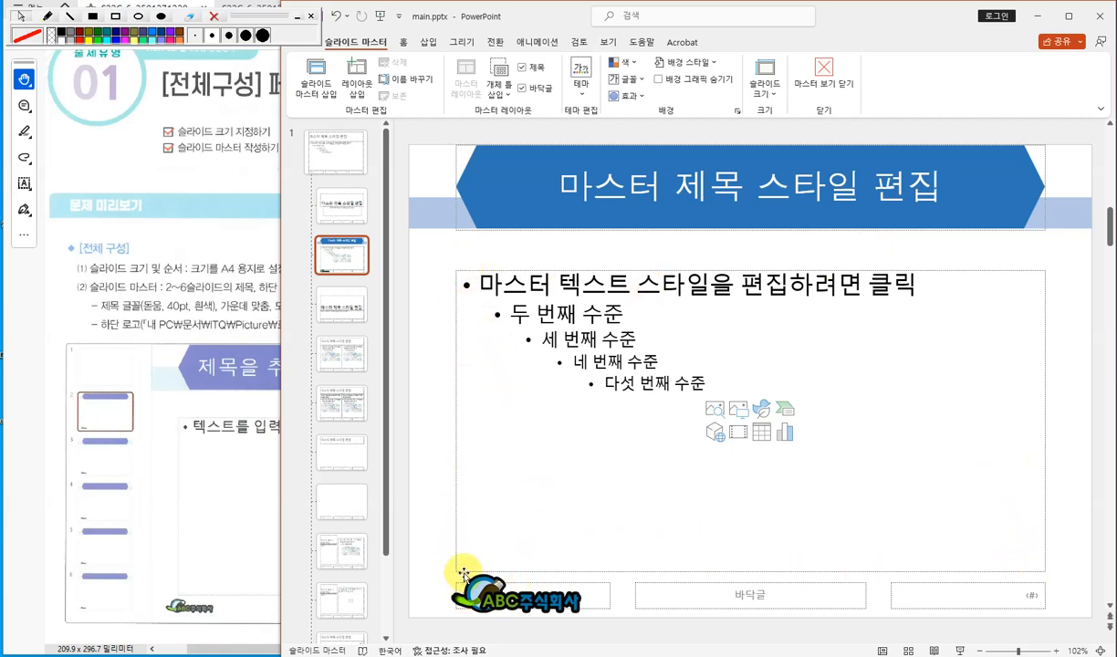
left_click(528, 601)
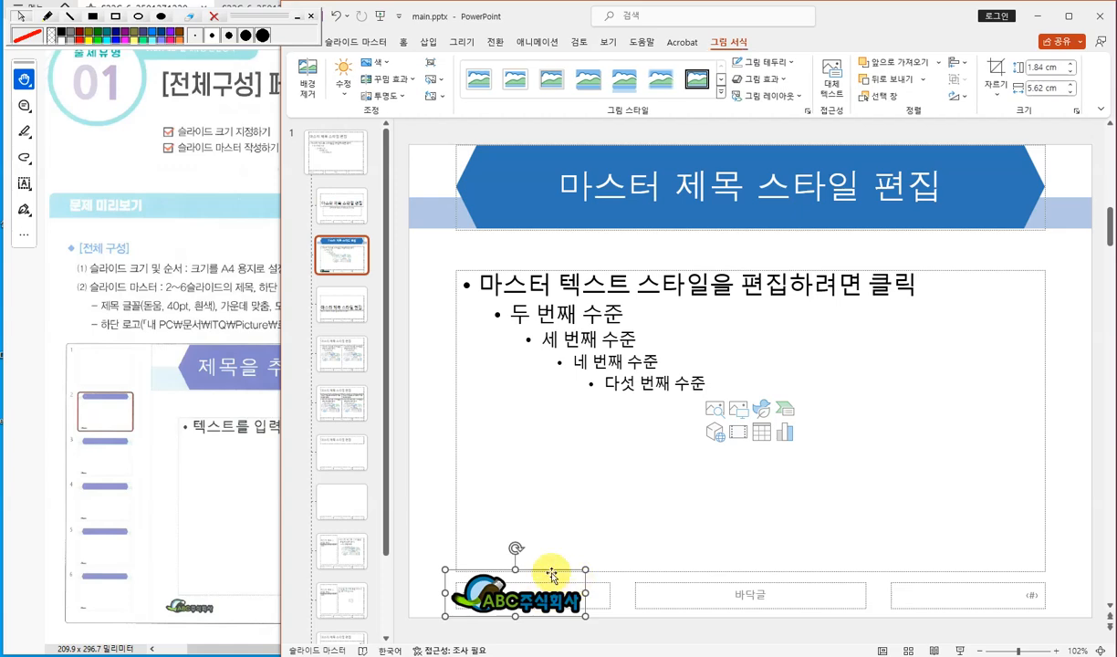
left_click(228, 501)
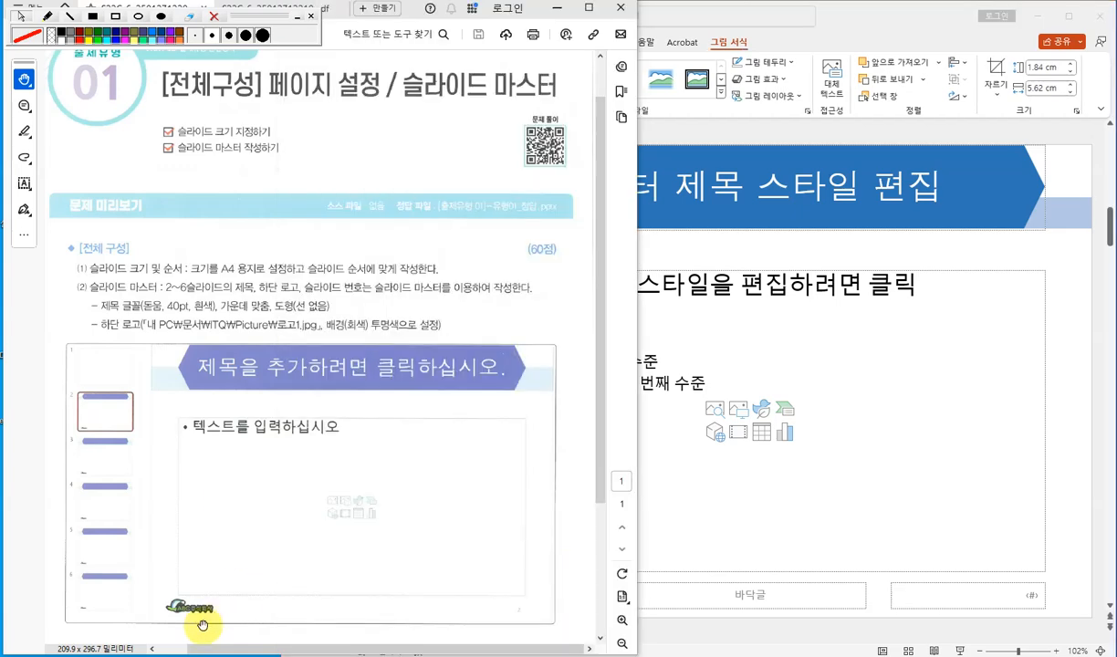
left_click(674, 541)
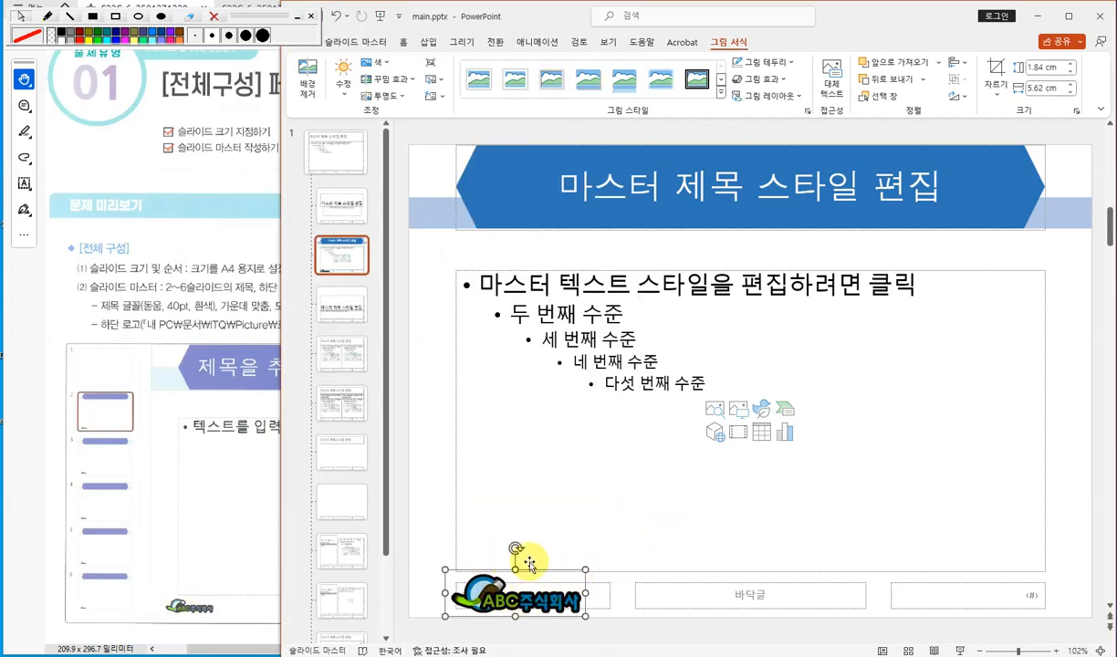
left_click(416, 465)
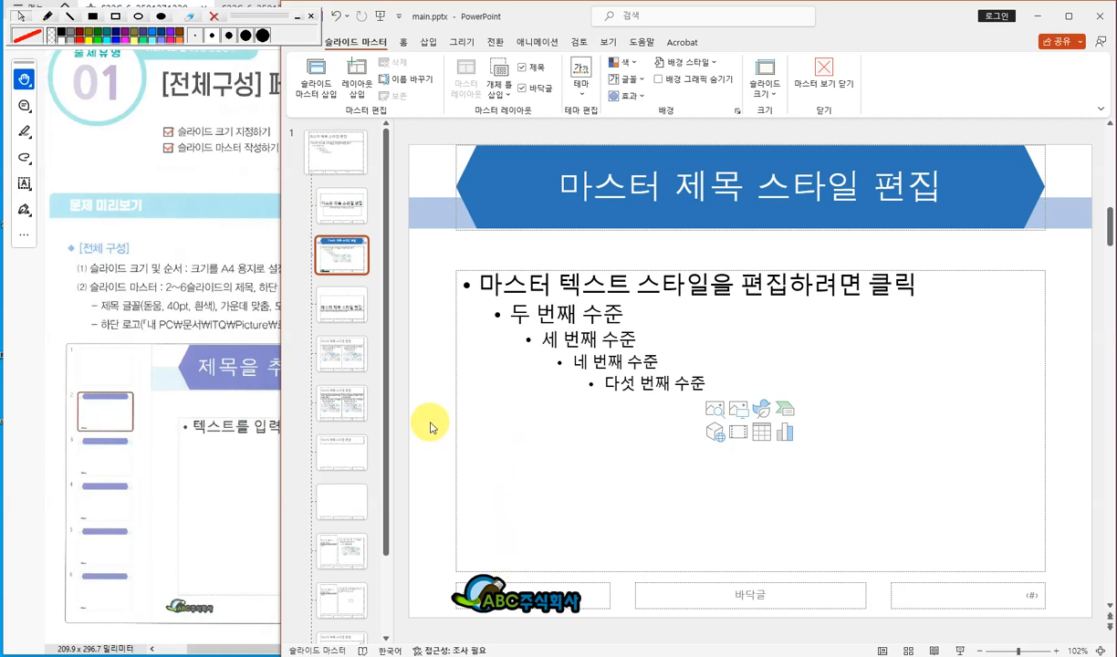
left_click(210, 240)
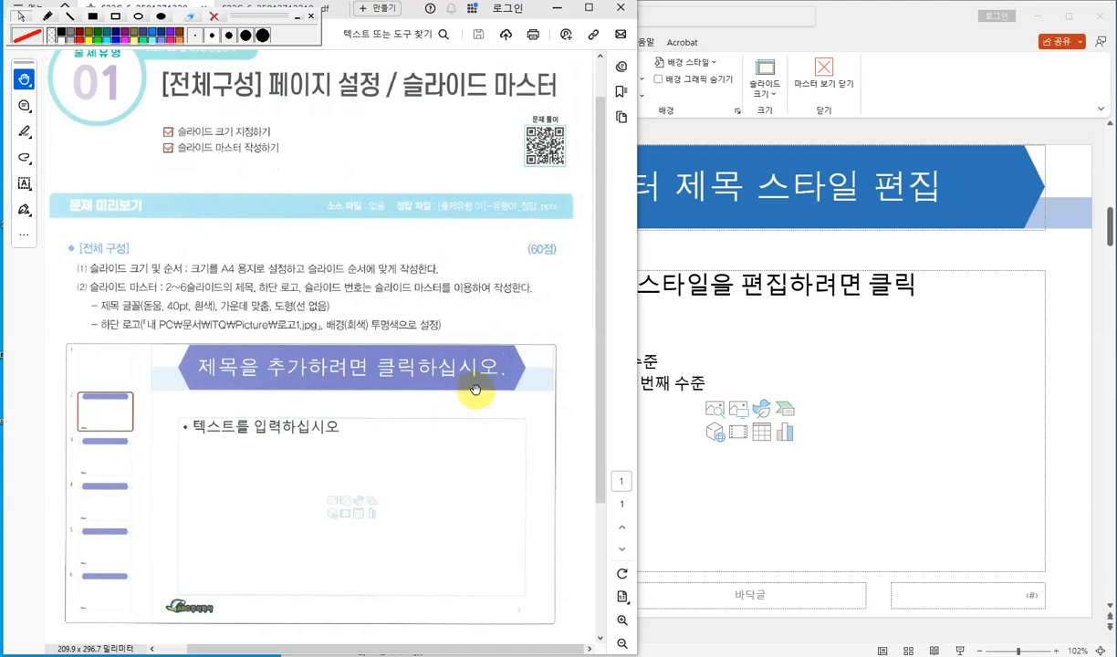
- Close the slide master view and select slide 2
left_click(729, 250)
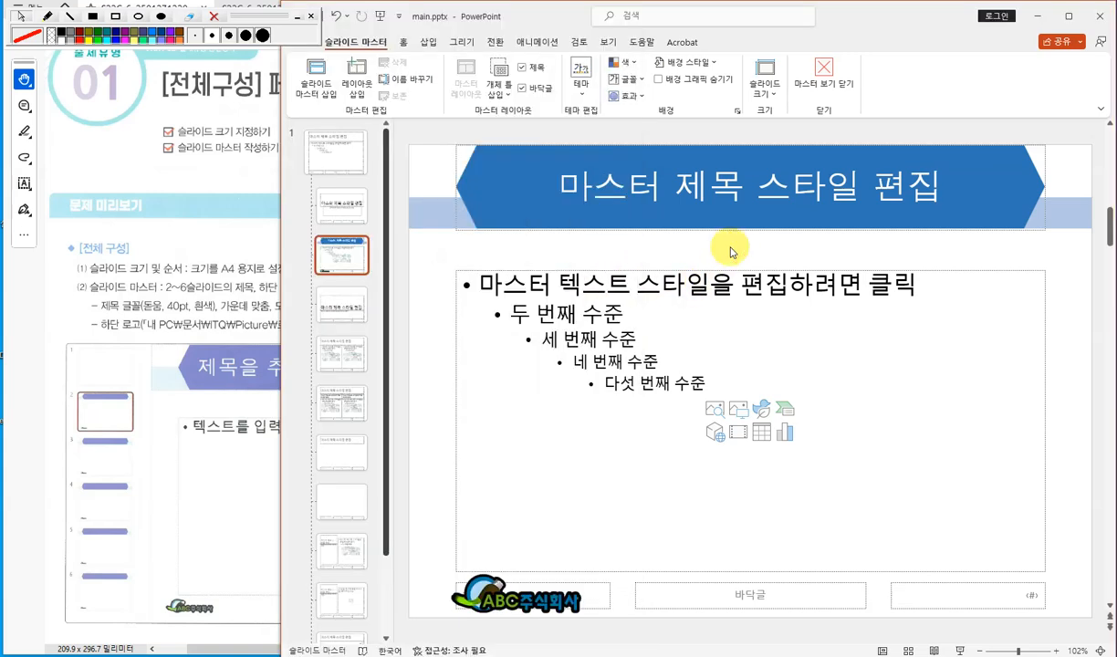
left_click(825, 77)
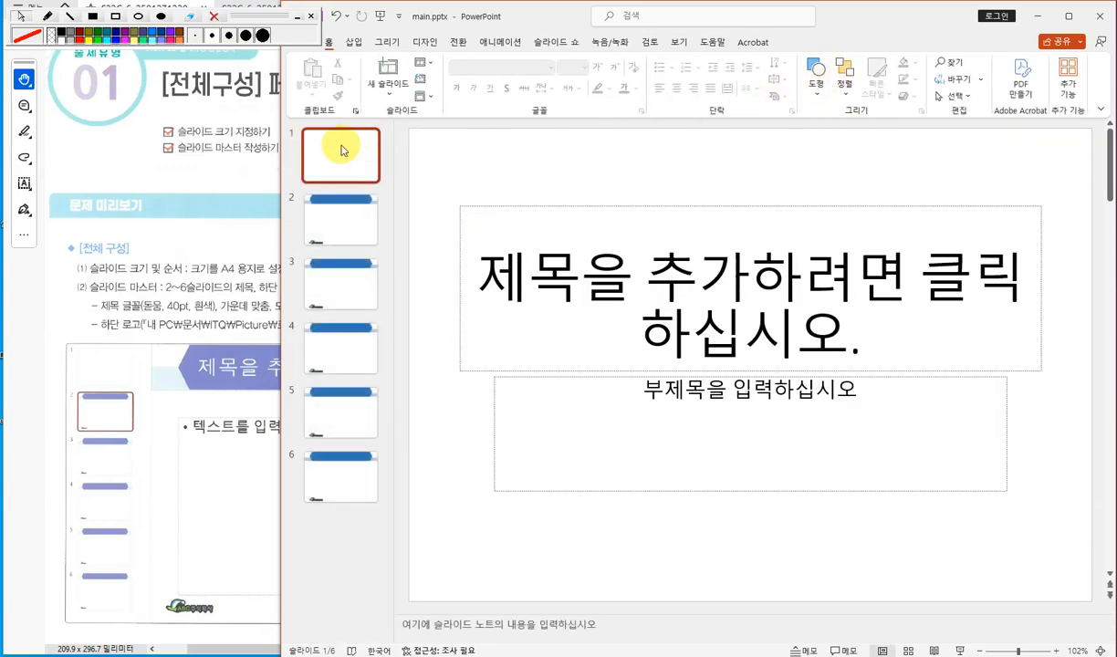
left_click(343, 225)
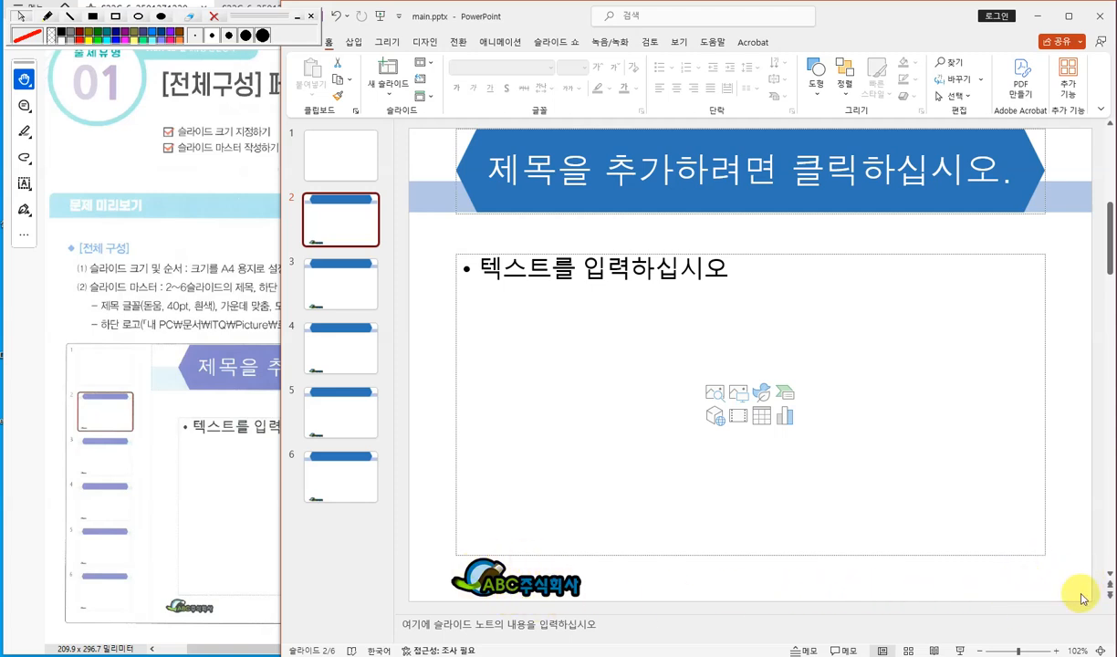
- Add slide numbers to all slides, hiding them on the title slide
left_click(355, 42)
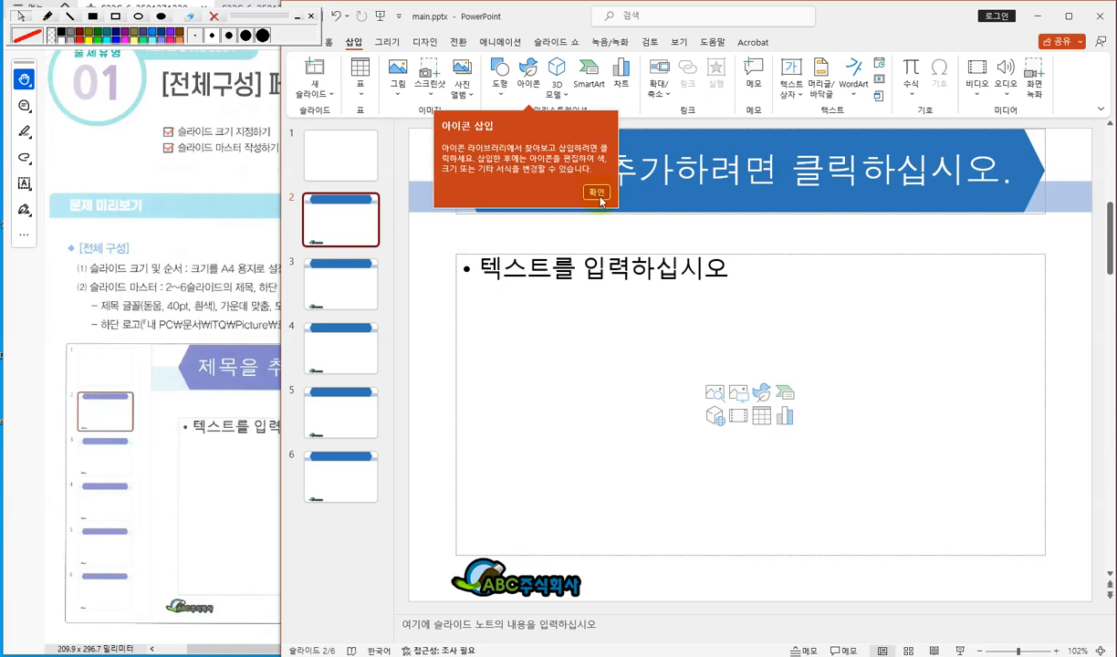
left_click(430, 247)
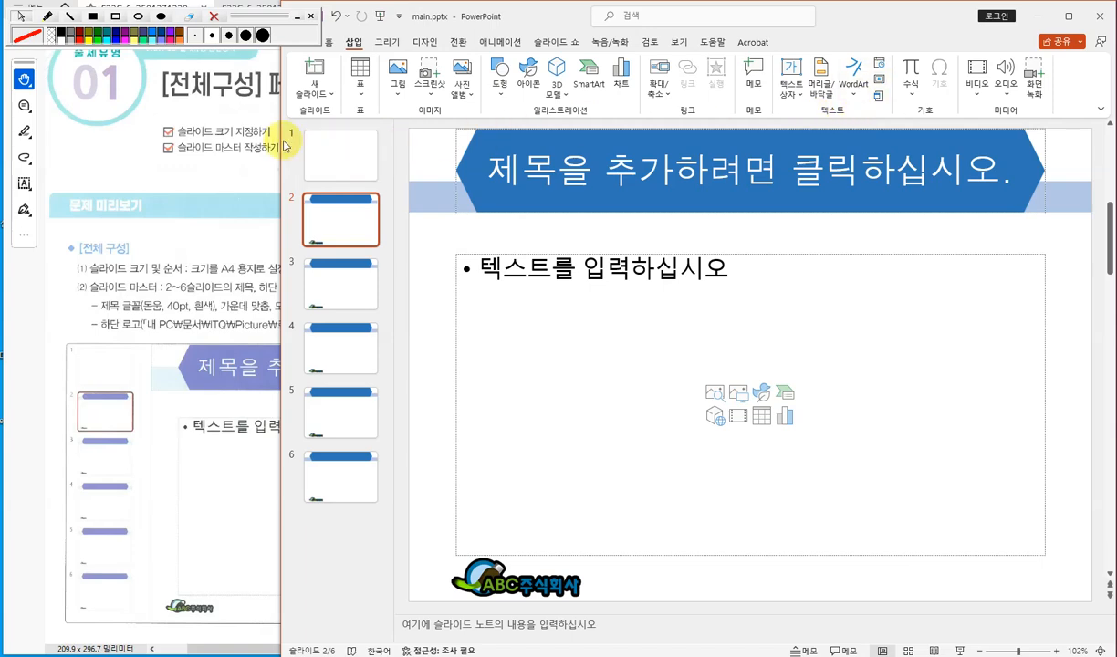
left_click_drag(282, 141, 147, 140)
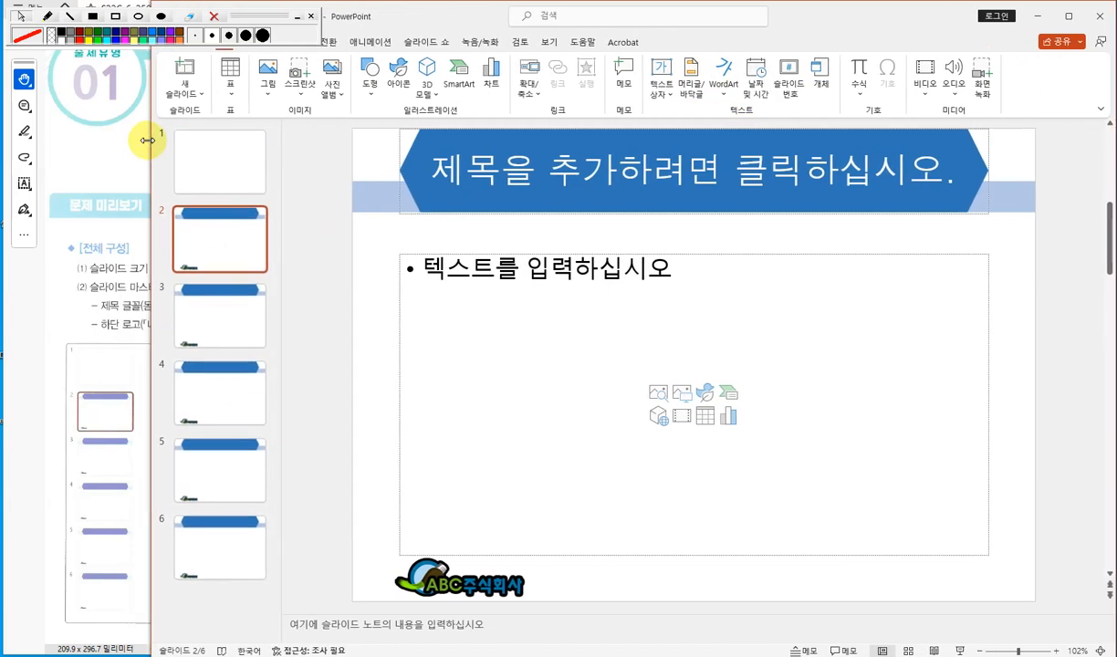
left_click(791, 80)
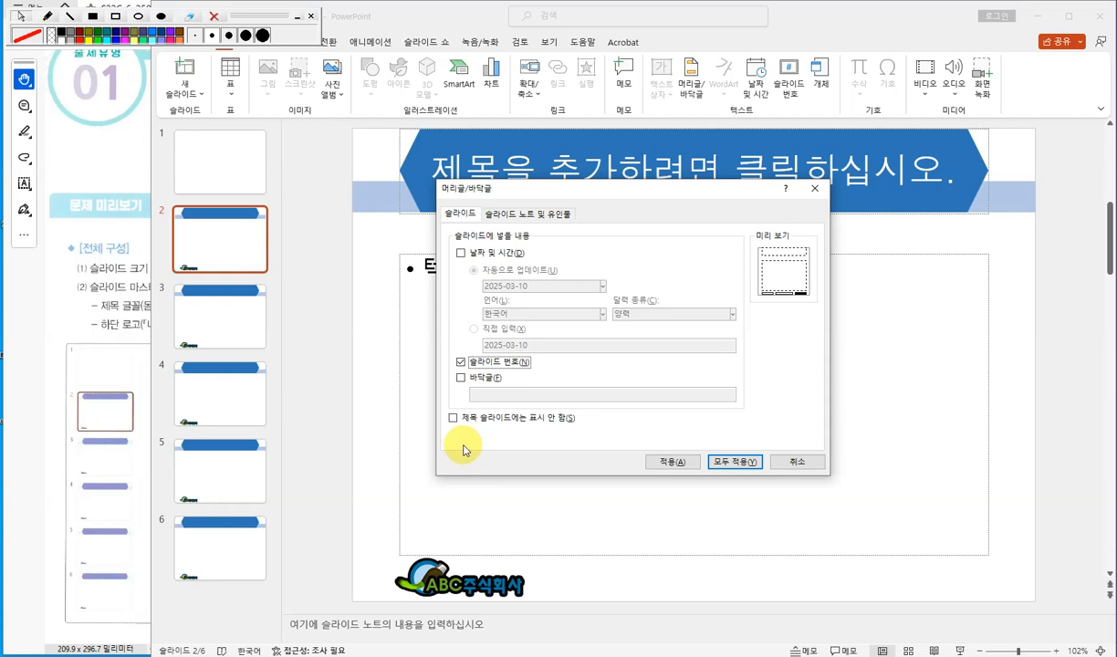
left_click(454, 419)
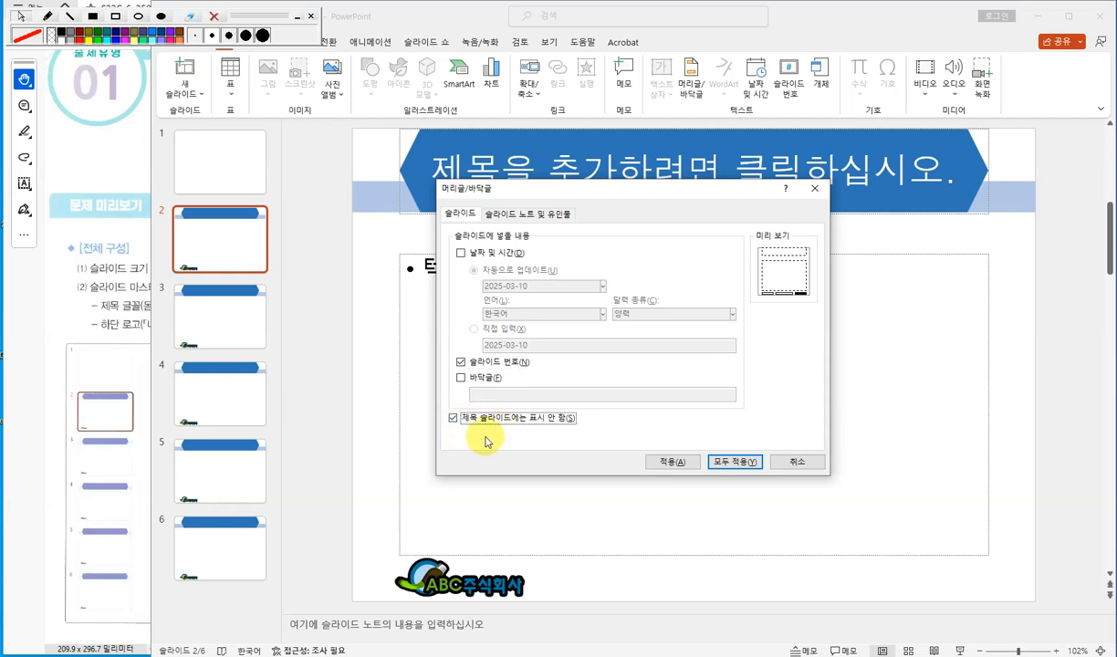
left_click(748, 463)
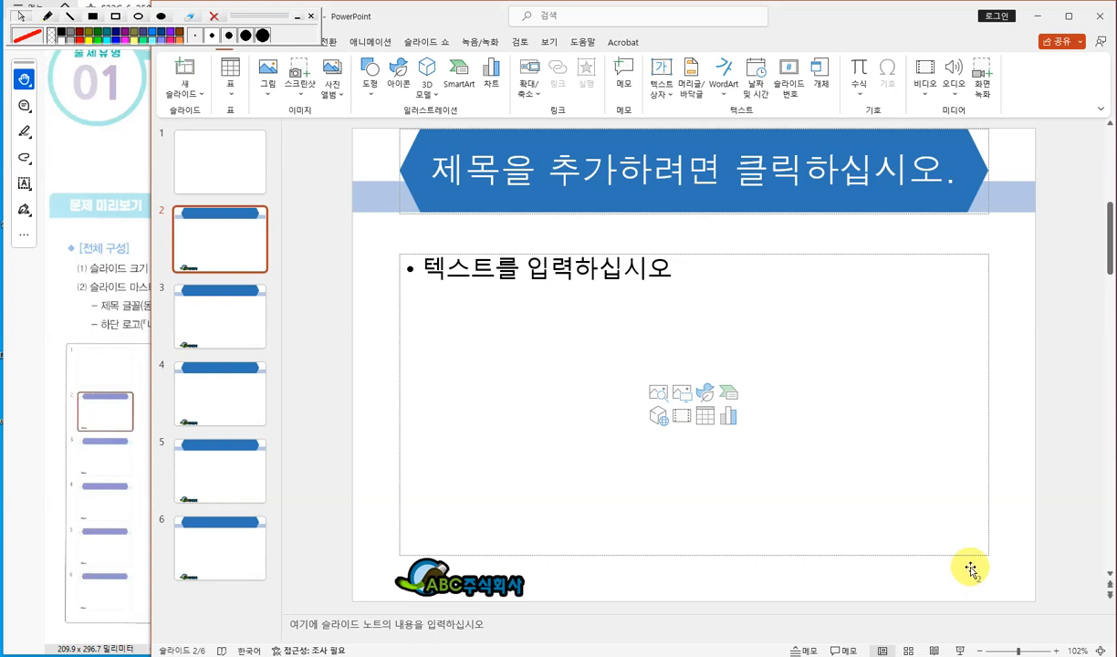
- Browse slides 1 to 3 to check where slide numbers appear
left_click(215, 319)
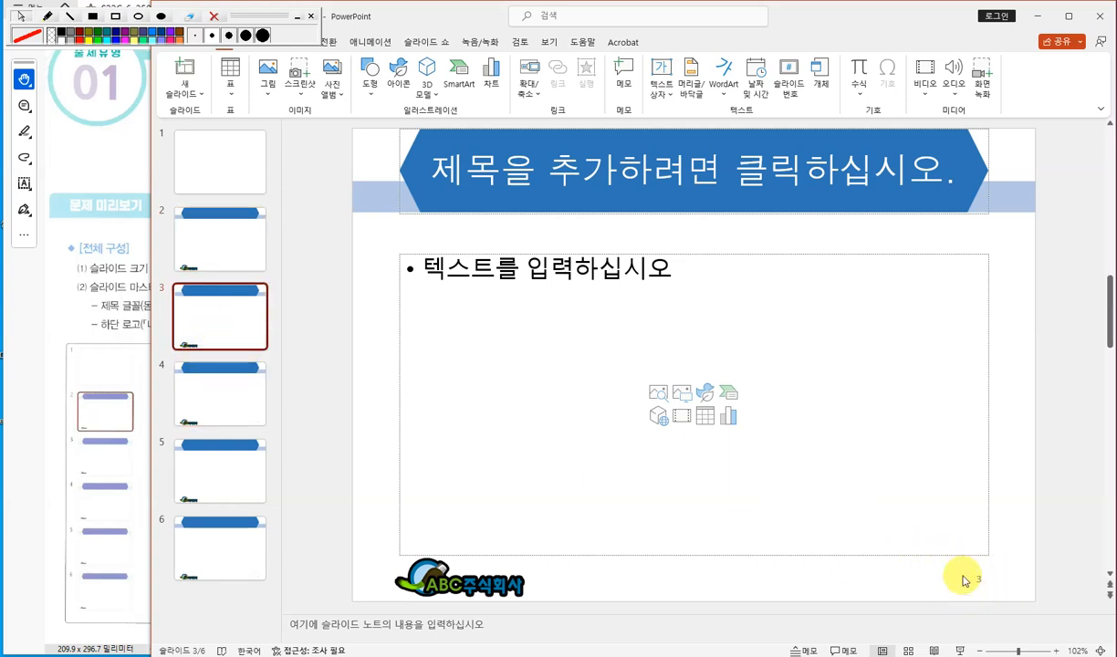
left_click(230, 176)
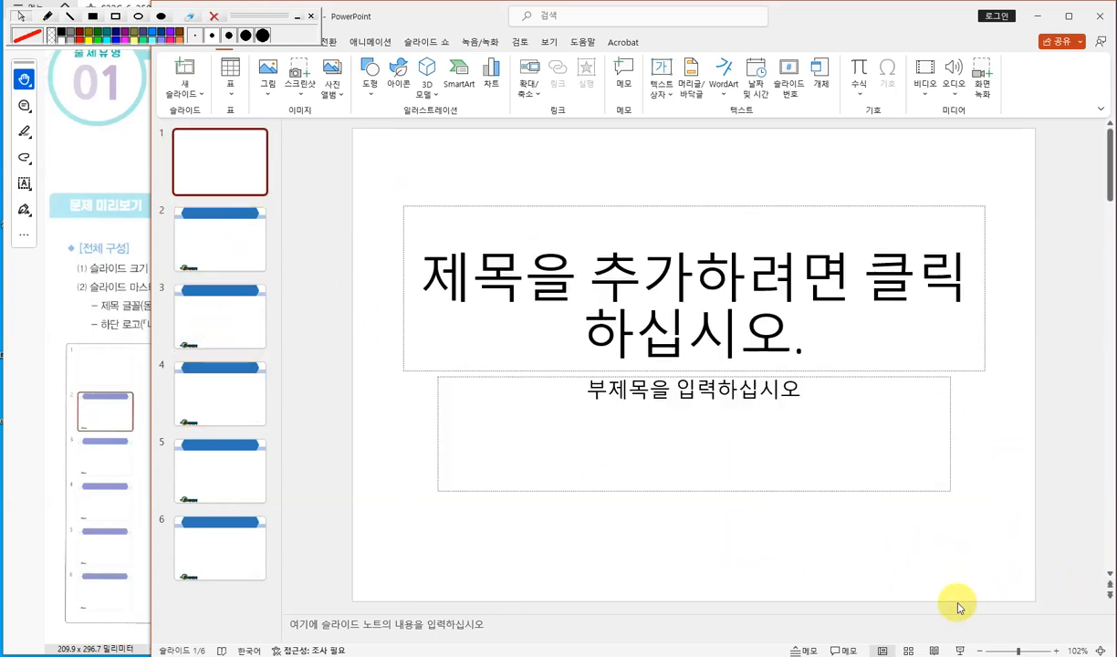
left_click(232, 241)
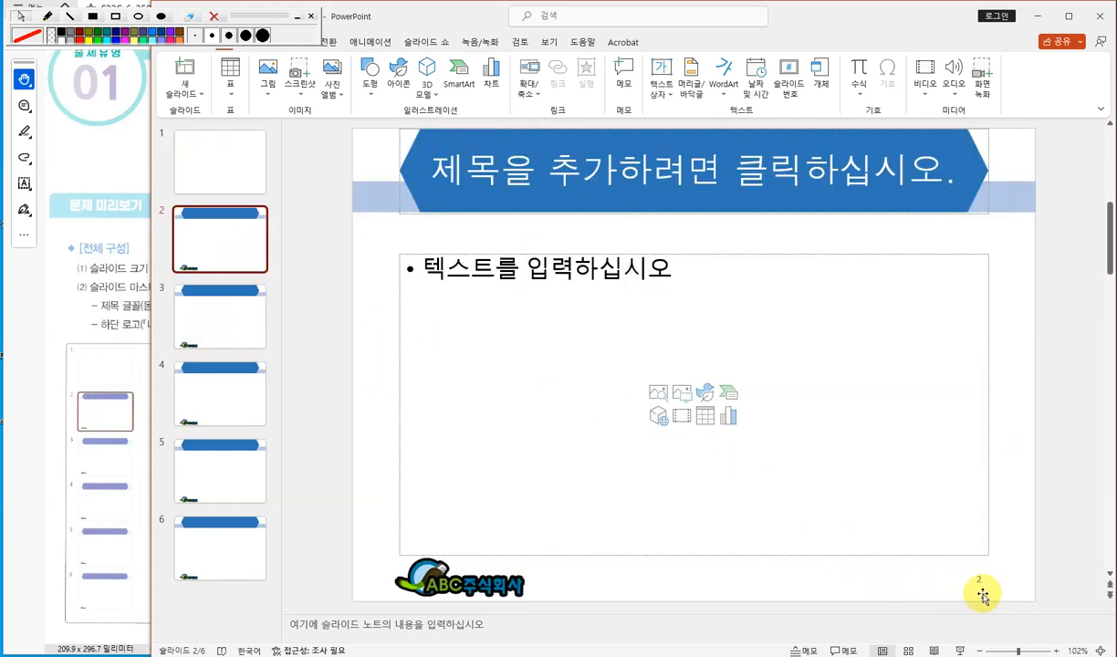
left_click(215, 315)
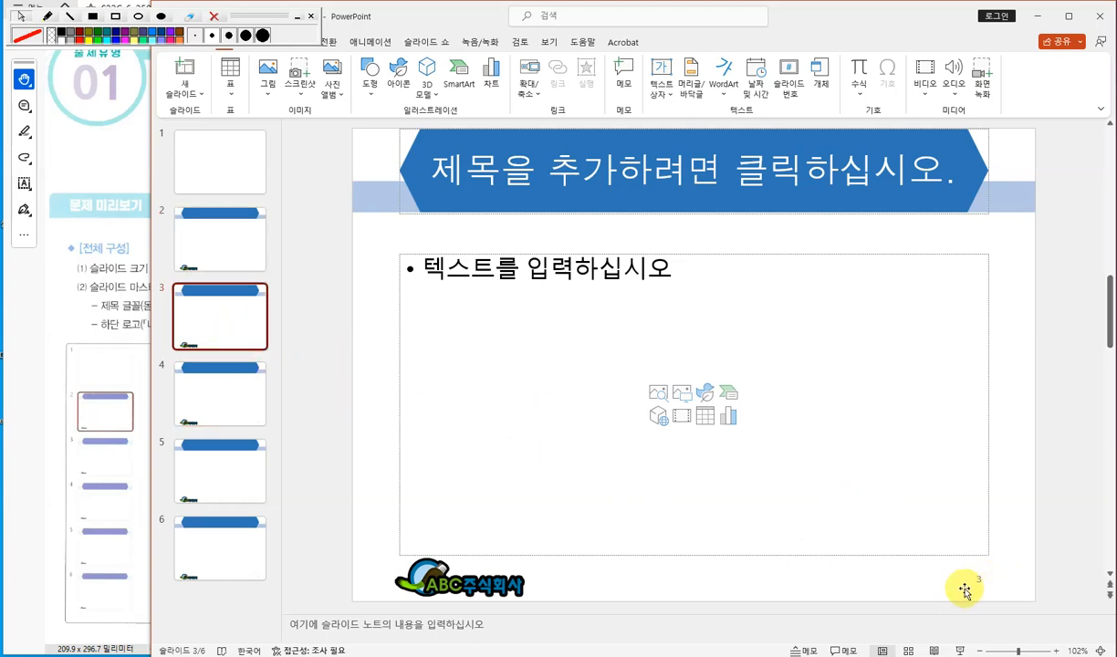
- Rearrange the windows and compare the presentation with the exam's slide master requirements
left_click_drag(147, 247, 402, 265)
left_click(280, 231)
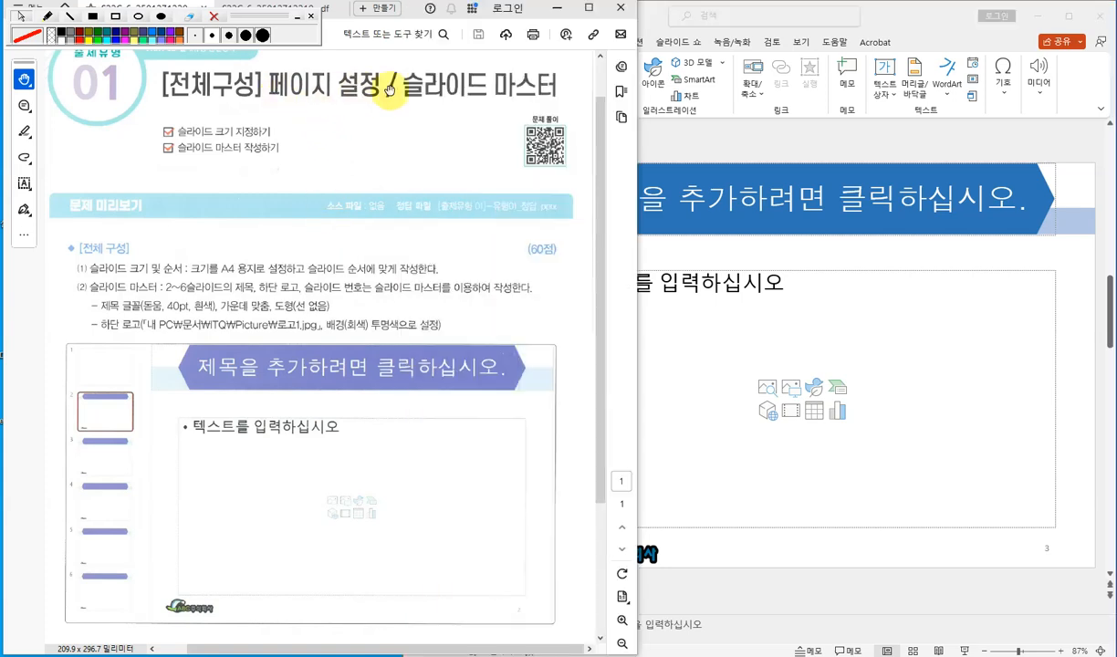
left_click(722, 259)
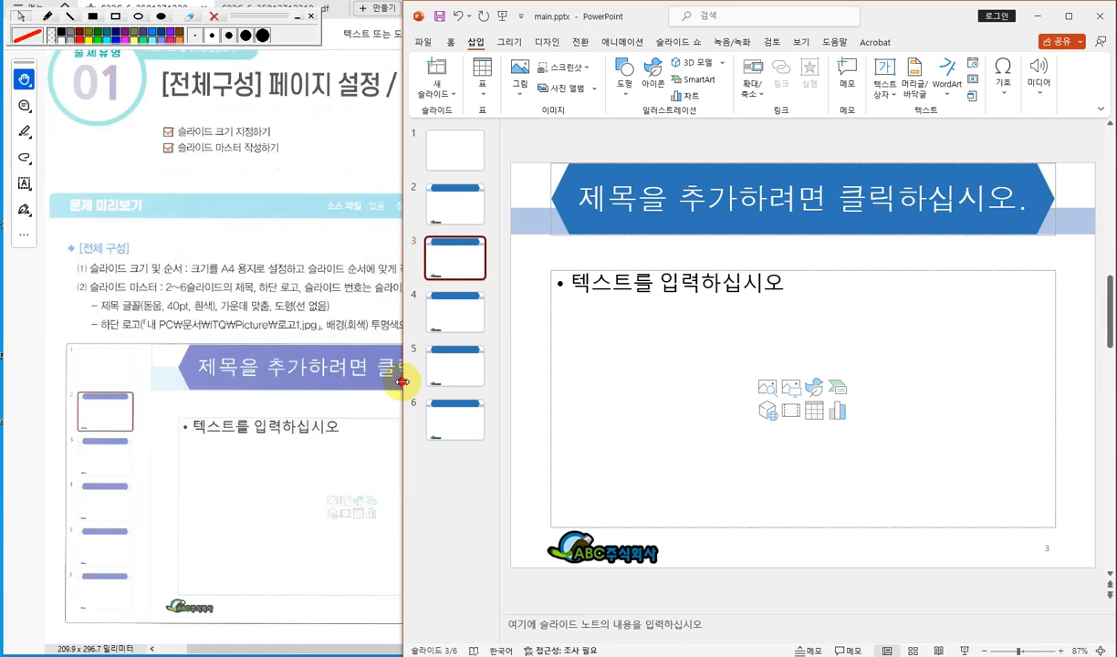
left_click_drag(402, 382, 252, 375)
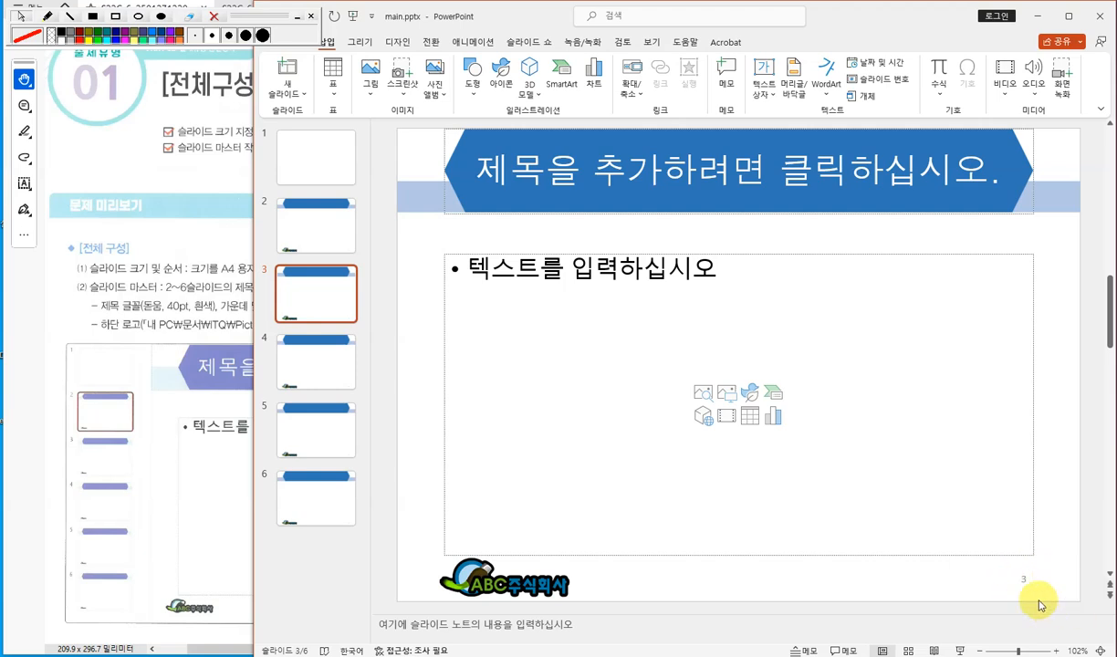
left_click_drag(255, 169, 383, 186)
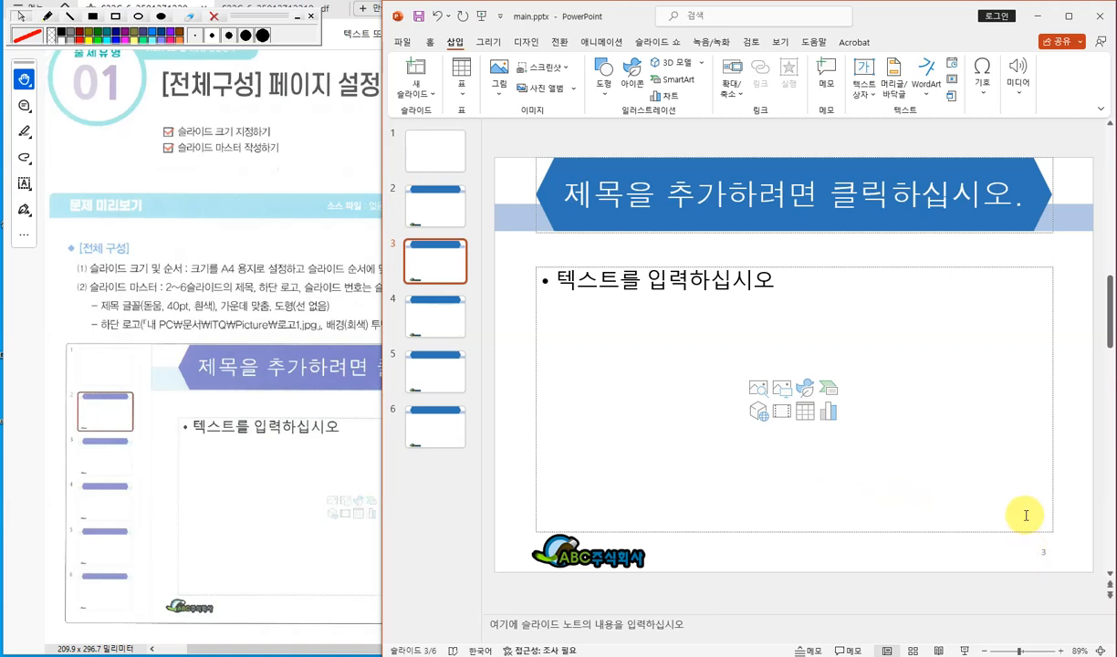
left_click(432, 501)
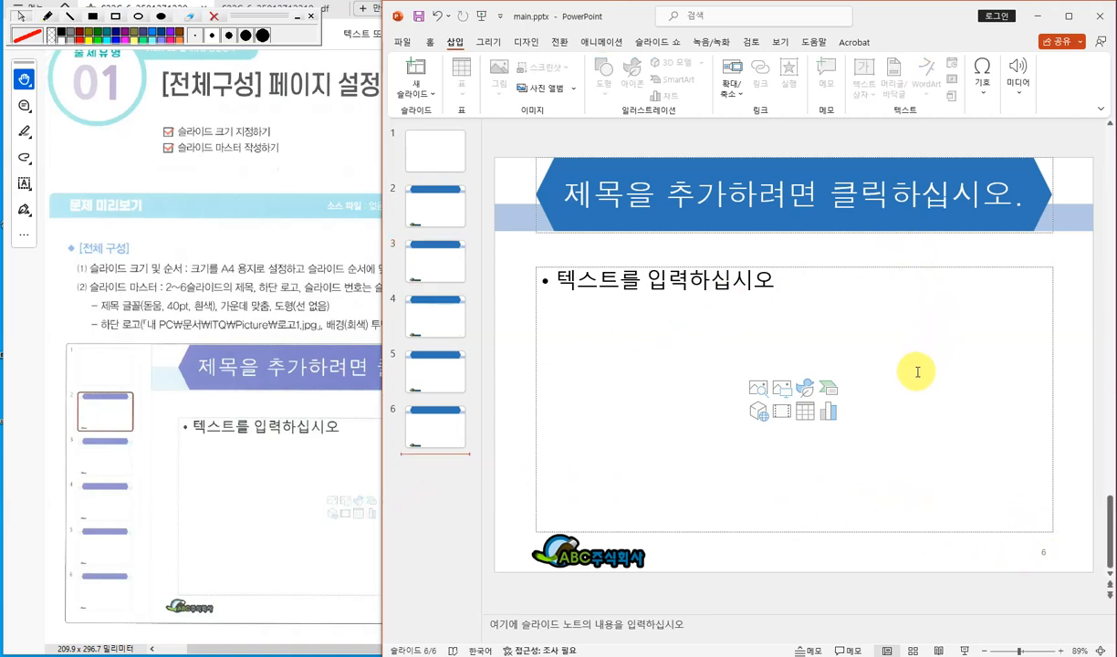
left_click(370, 415)
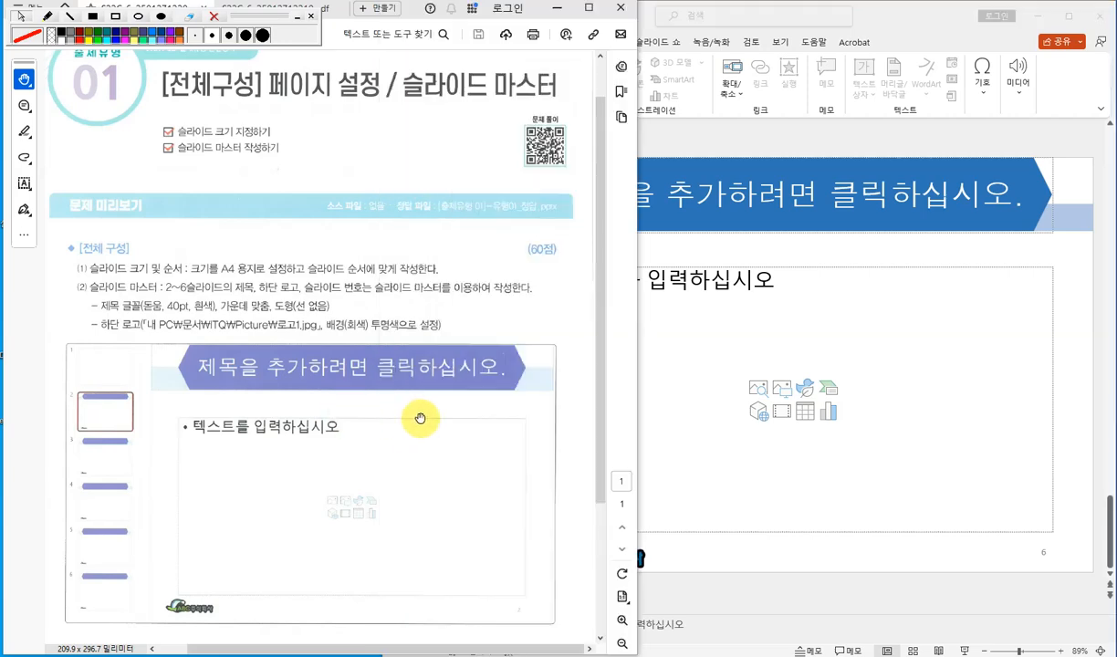
scroll(420, 418, "down", 3)
scroll(420, 418, "up", 4)
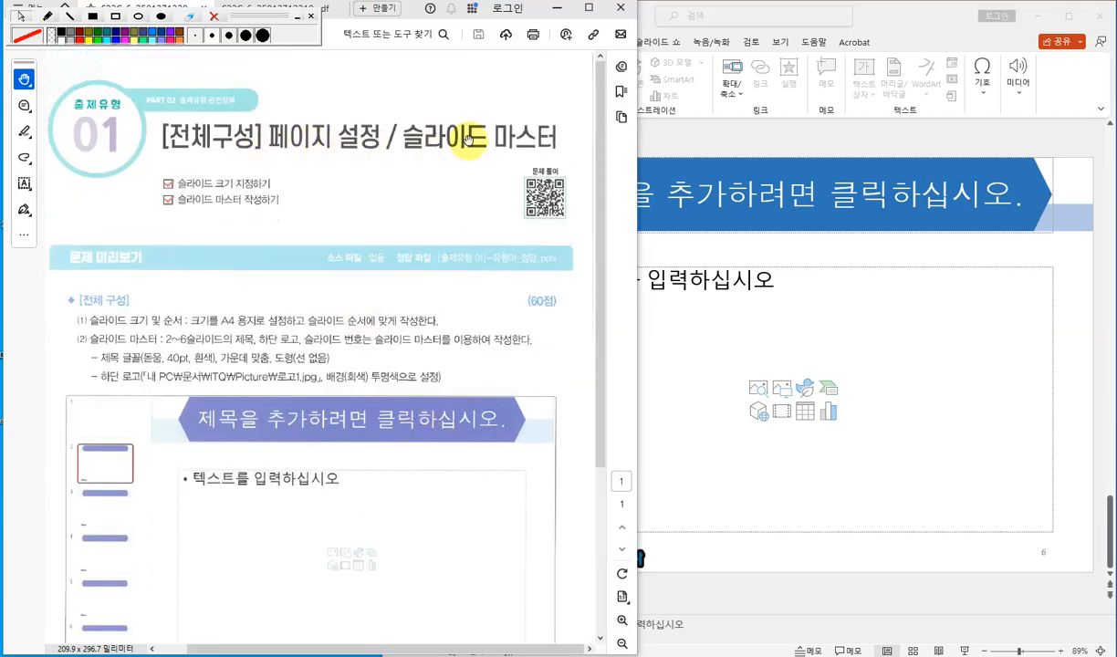
left_click(721, 128)
left_click(454, 208)
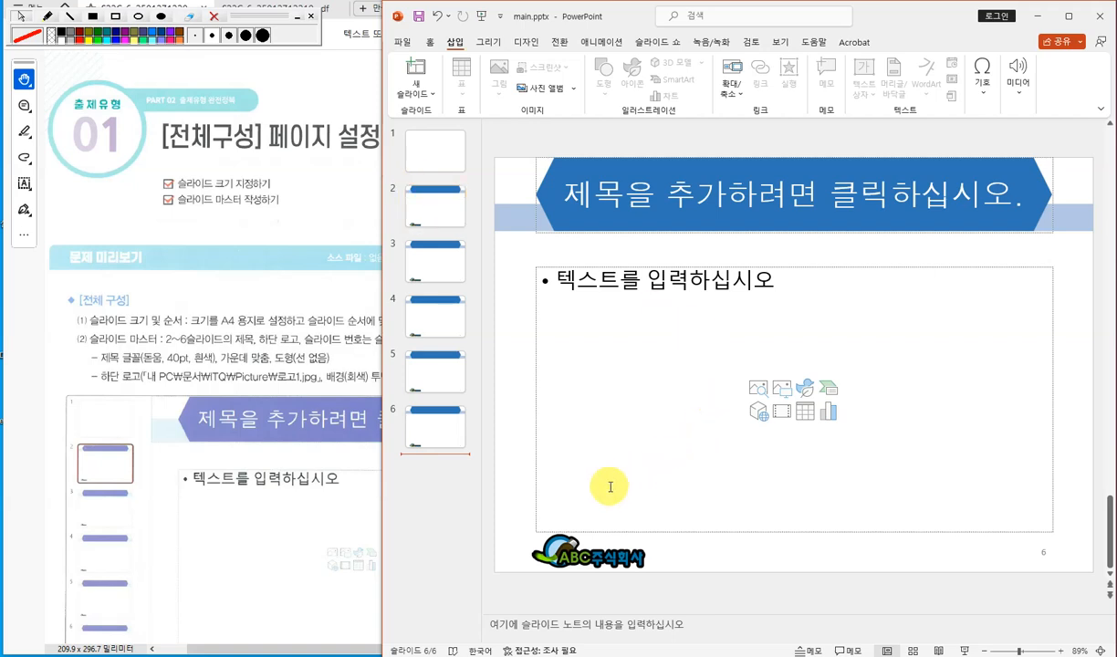
left_click(520, 137)
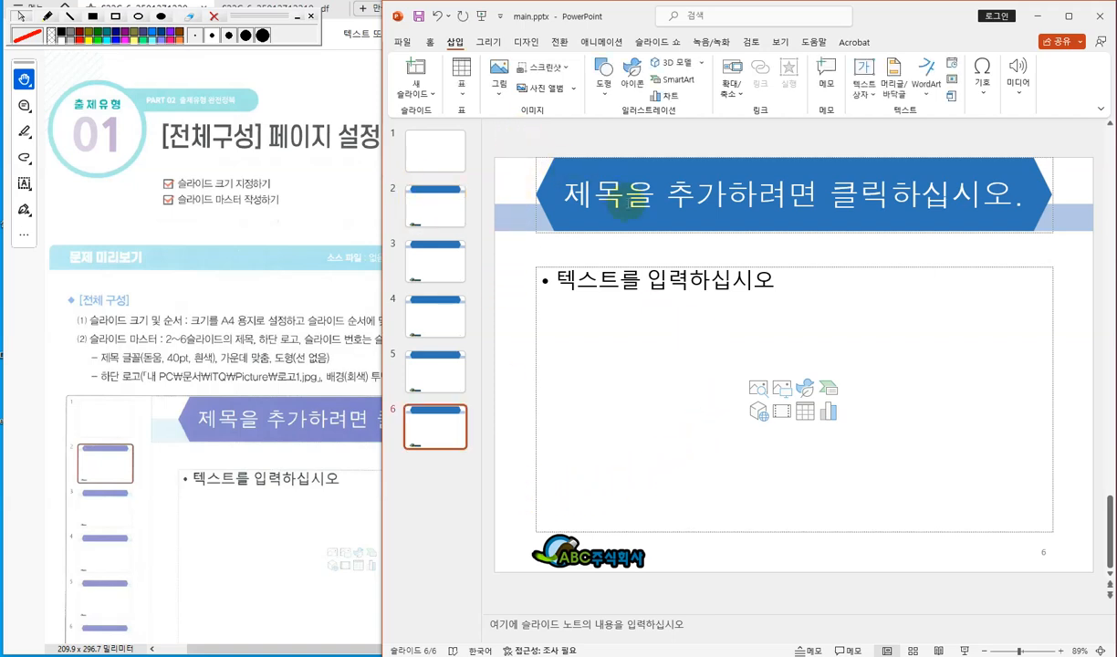